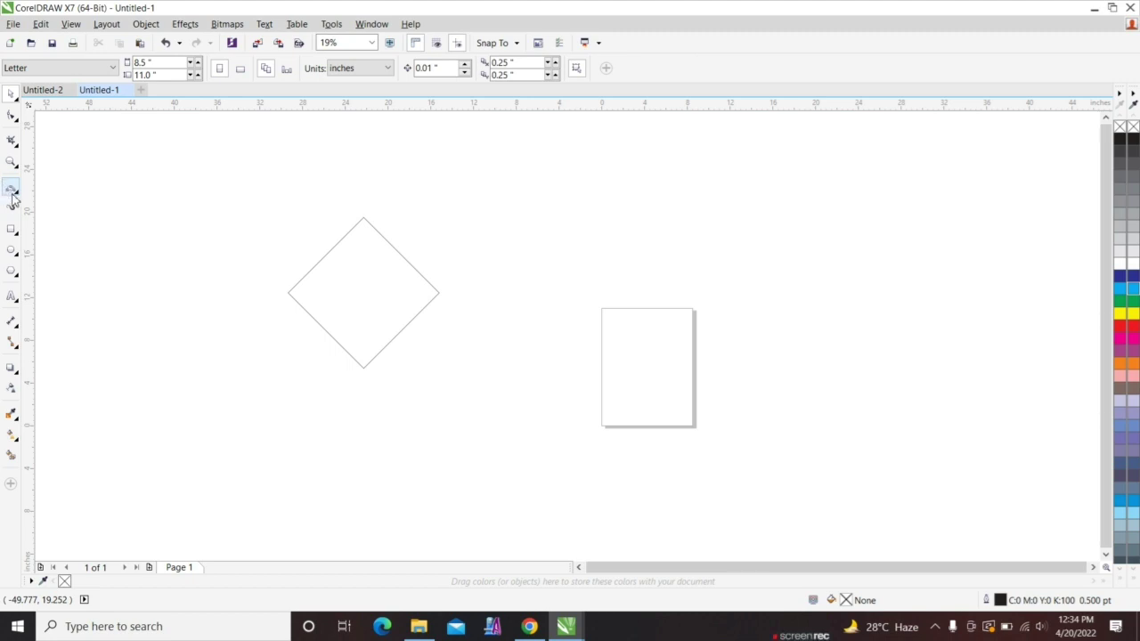
Step: Draw a 3-point curve from the diamond's upper corner to its lower corner, bulging about 2.56 inches toward the left corner
{"action": "left_click", "coordinate": [13, 192]}
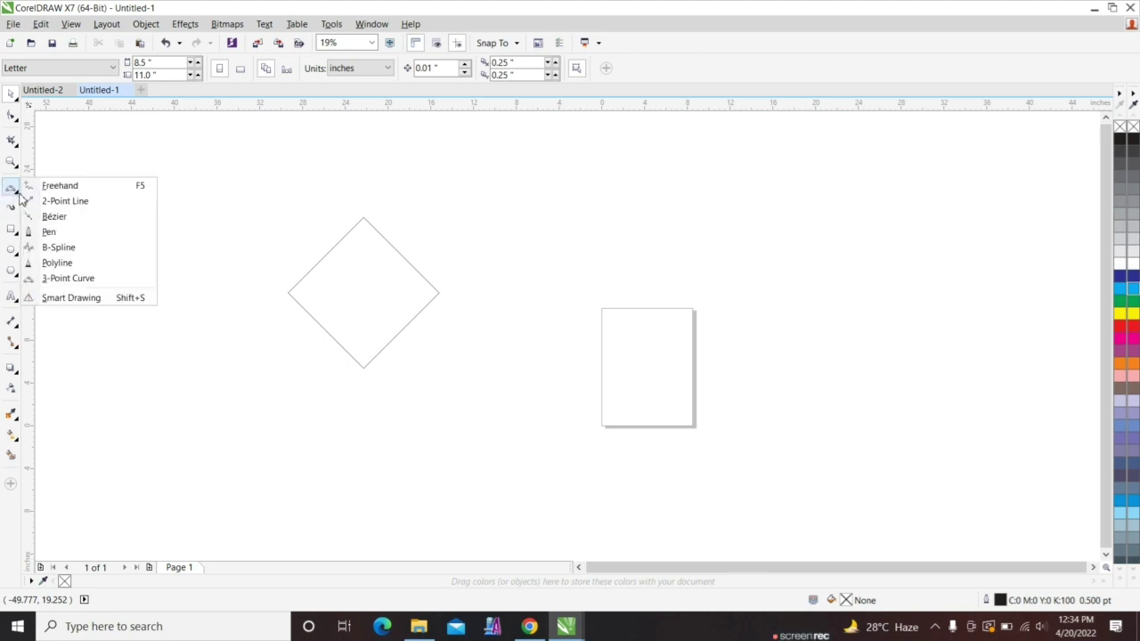
{"action": "left_click", "coordinate": [80, 279]}
{"action": "left_click_drag", "start_coordinate": [364, 219], "coordinate": [364, 367]}
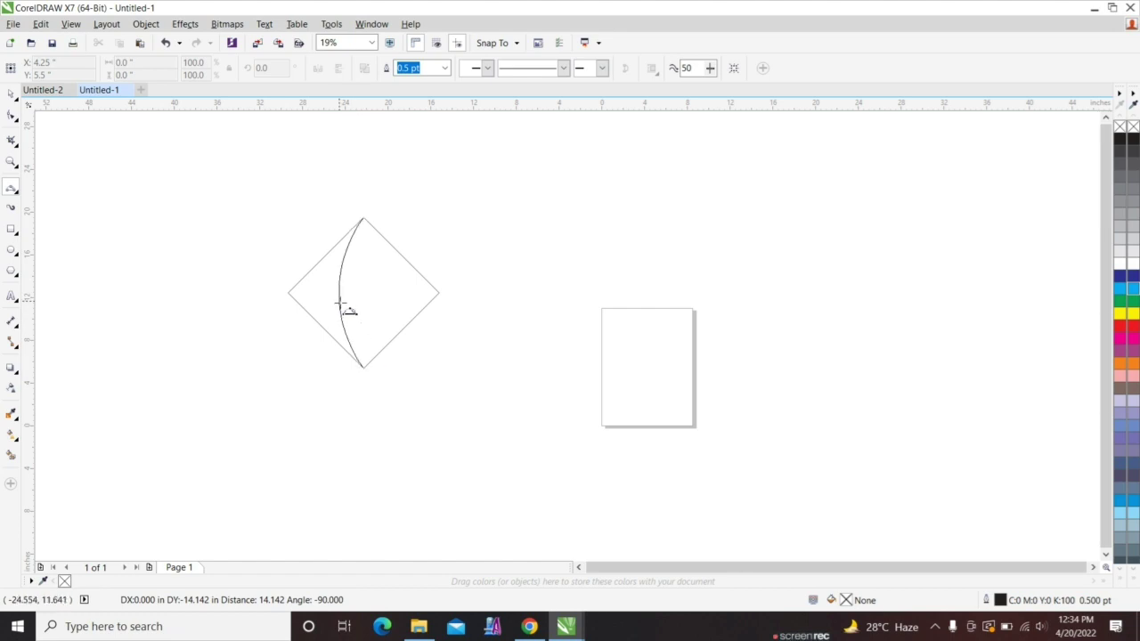
{"action": "left_click", "coordinate": [337, 294]}
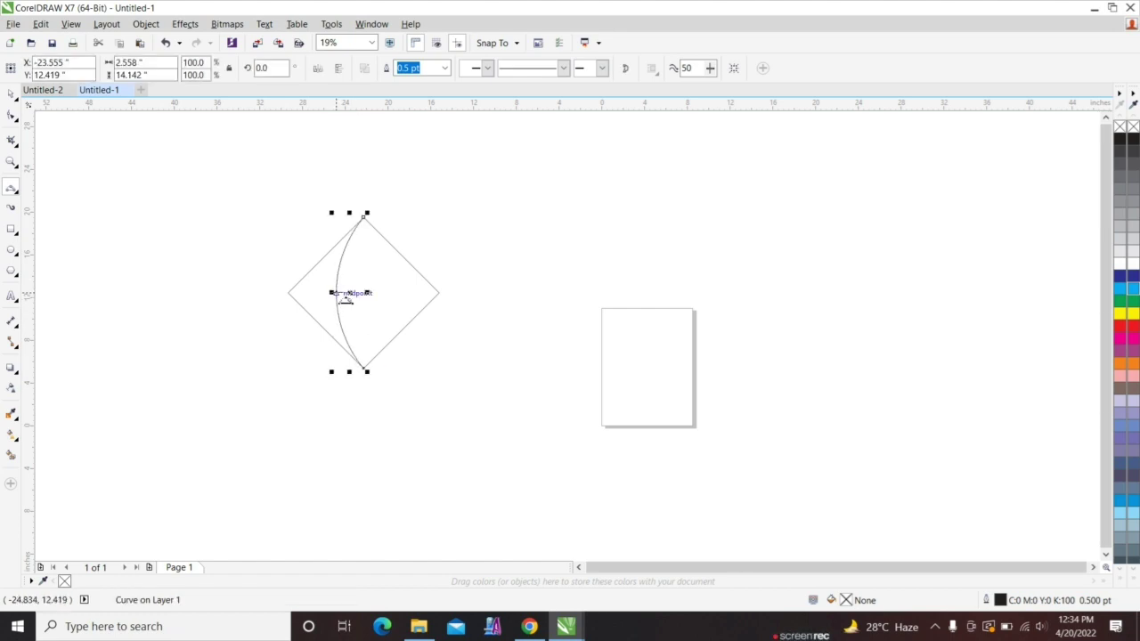
Step: Mirror a copy of the curve horizontally so the two arcs form a leaf inside the diamond
{"action": "key", "text": "space"}
{"action": "left_click_drag", "start_coordinate": [335, 293], "coordinate": [385, 293], "text": "ctrl"}
{"action": "right_click", "coordinate": [385, 292], "text": "ctrl"}
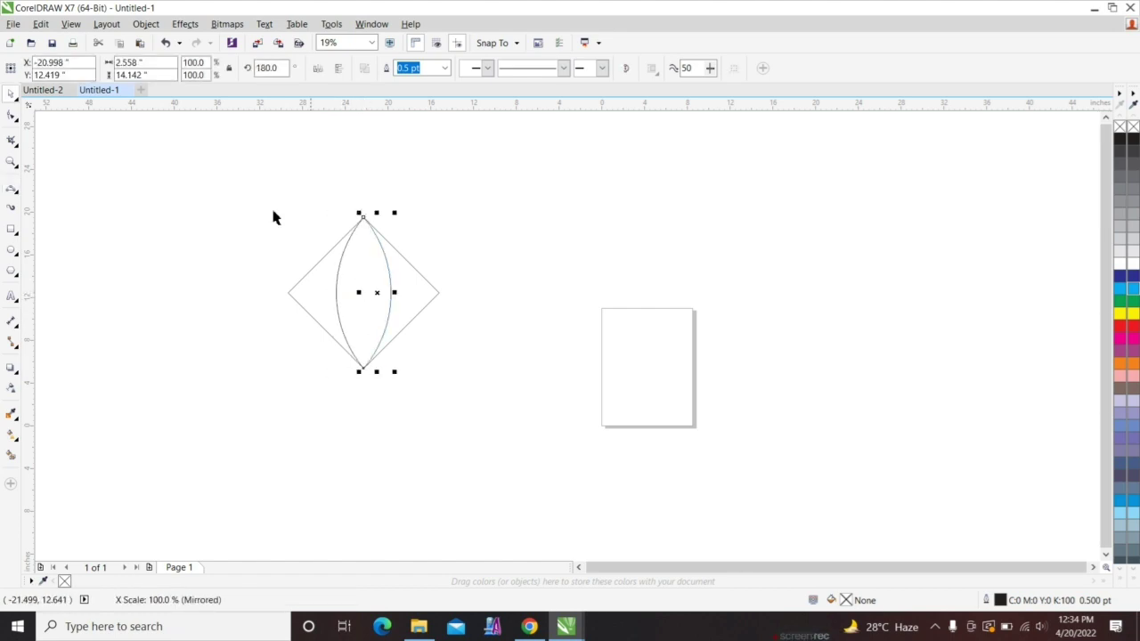
Step: Combine the two arcs into one curve and join their end nodes at the upper and lower tips to close the leaf
{"action": "left_click_drag", "start_coordinate": [291, 180], "coordinate": [404, 423]}
{"action": "left_click", "coordinate": [386, 71]}
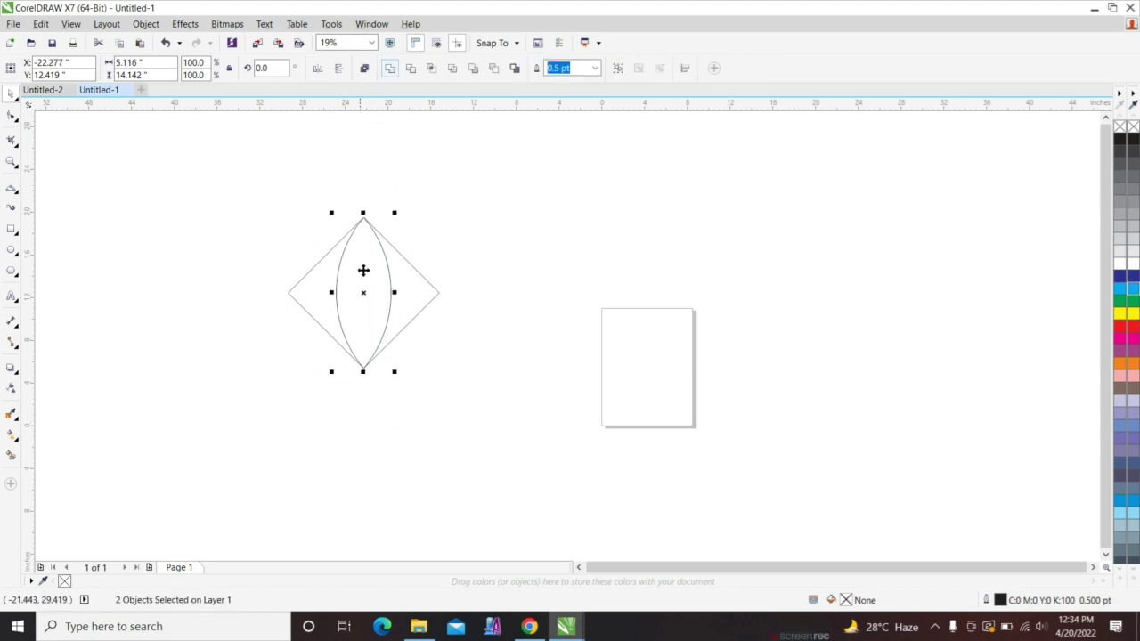
{"action": "key", "text": "F10"}
{"action": "left_click_drag", "start_coordinate": [352, 202], "coordinate": [383, 235]}
{"action": "left_click", "coordinate": [136, 68]}
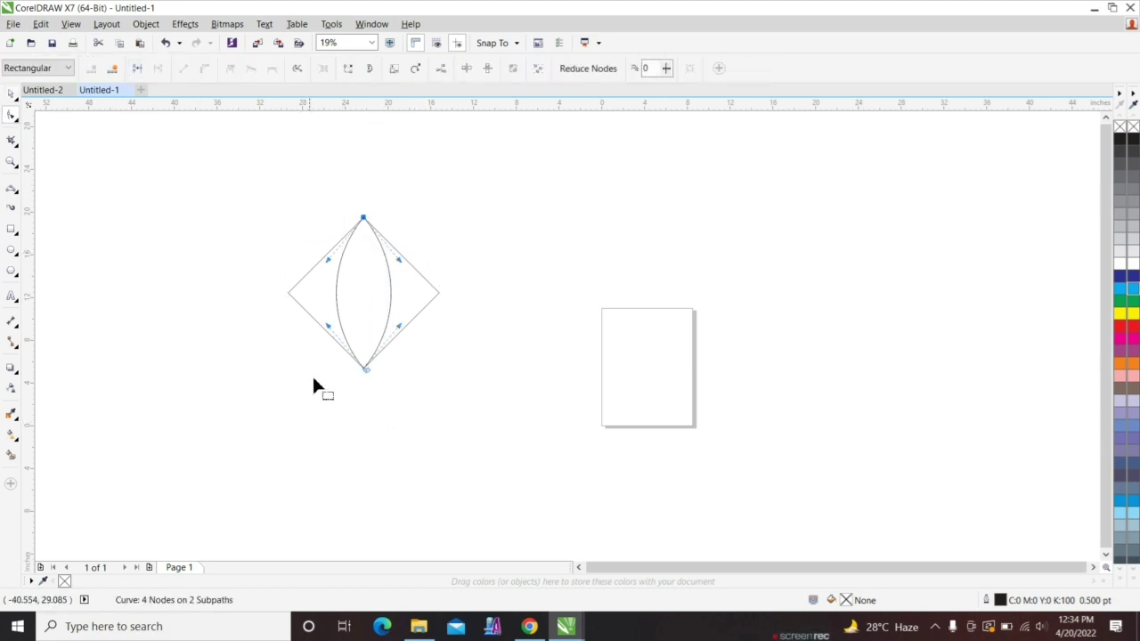
{"action": "left_click_drag", "start_coordinate": [324, 356], "coordinate": [397, 406]}
{"action": "left_click", "coordinate": [134, 72]}
{"action": "key", "text": "space"}
Step: Widen the leaf slightly and evenly about its centre, keeping its height
{"action": "scroll", "coordinate": [397, 288], "scroll_direction": "up", "scroll_amount": 1}
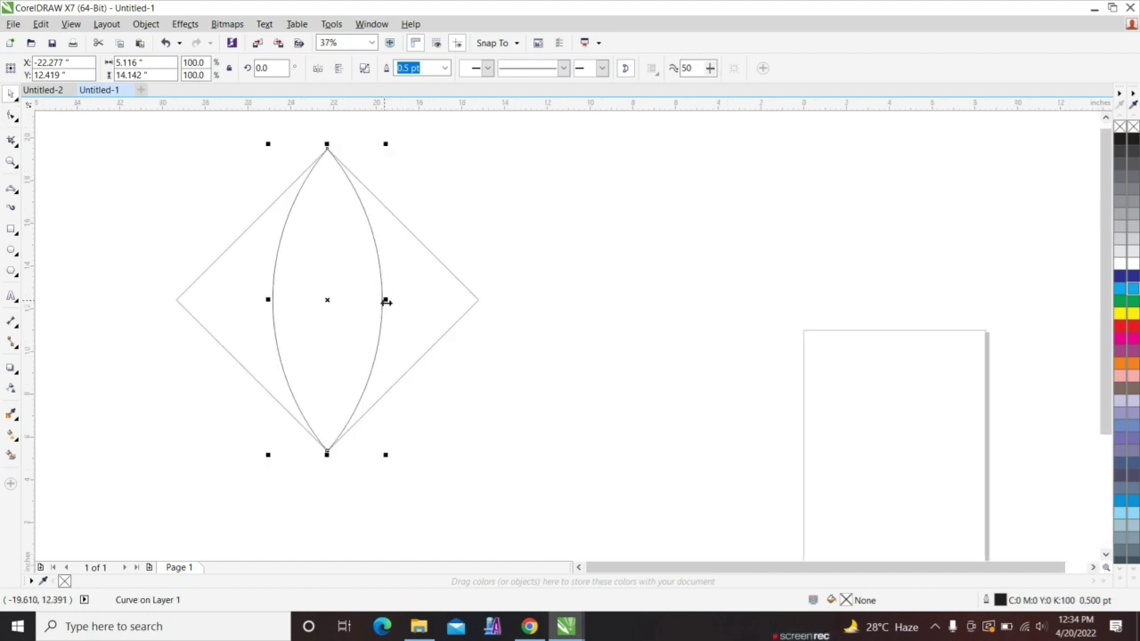
{"action": "left_click_drag", "start_coordinate": [386, 301], "coordinate": [387, 300]}
{"action": "scroll", "coordinate": [386, 300], "scroll_direction": "down", "scroll_amount": 2}
Step: Rotate the leaf and diamond together 45° counterclockwise into an upright square, and combine them into one curve
{"action": "left_click", "coordinate": [355, 342]}
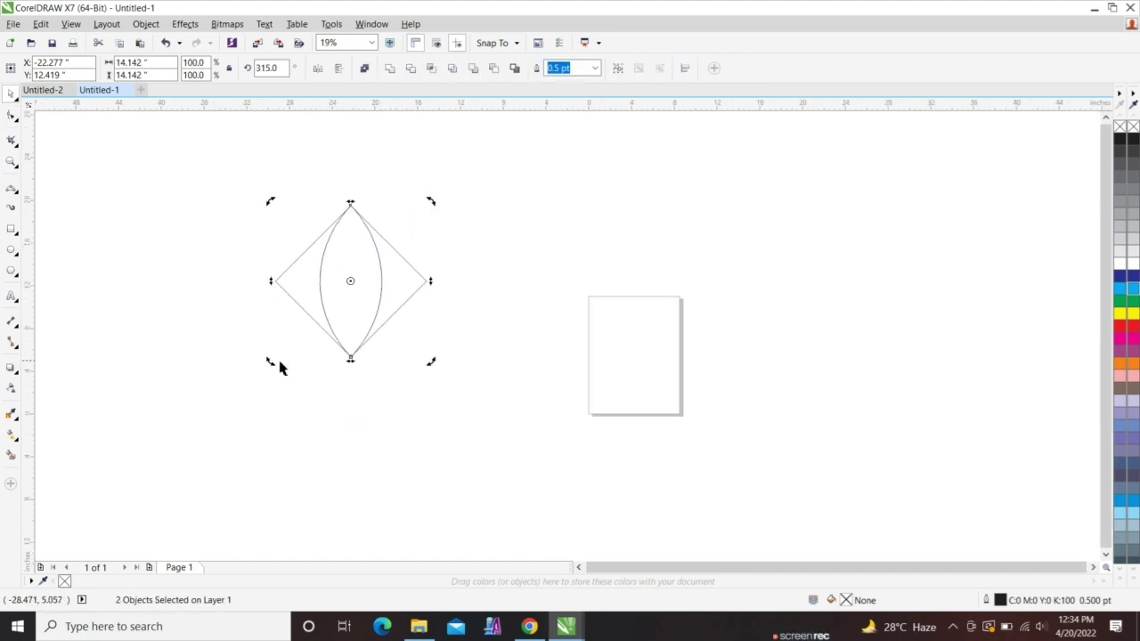
{"action": "left_click_drag", "start_coordinate": [276, 362], "coordinate": [360, 378]}
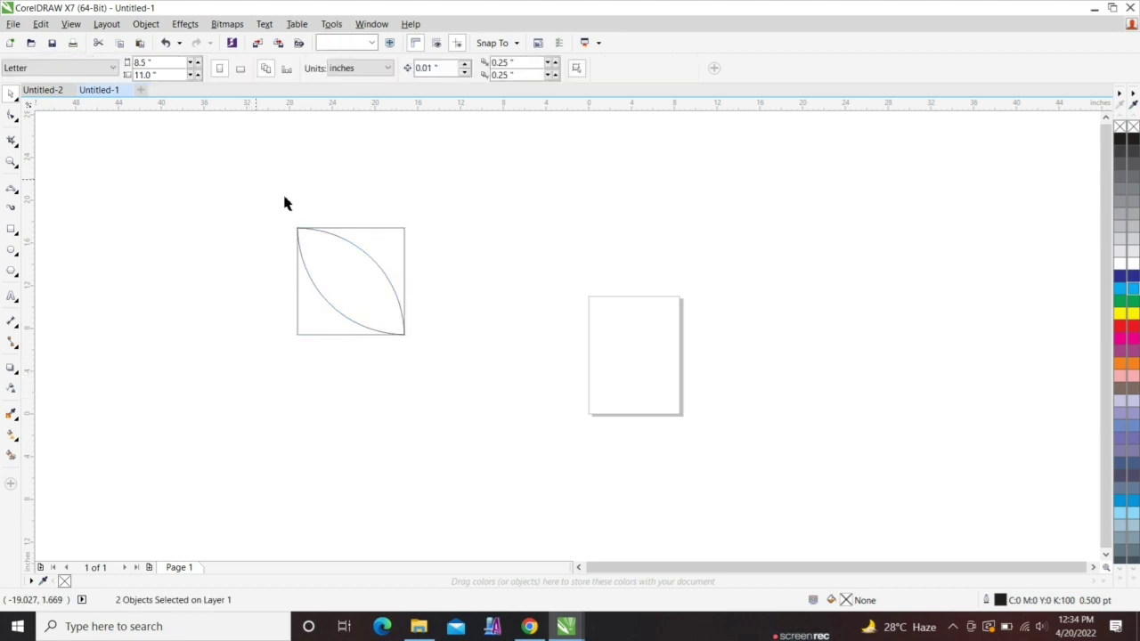
{"action": "left_click_drag", "start_coordinate": [285, 198], "coordinate": [472, 401]}
{"action": "left_click", "coordinate": [469, 402]}
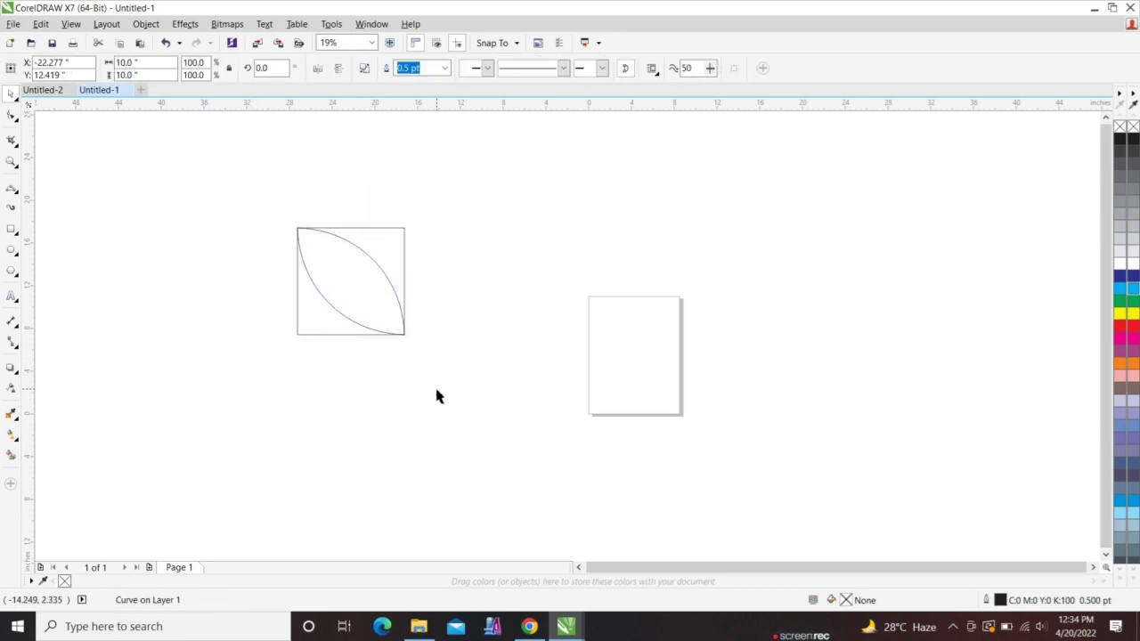
Step: Export only the selected square-and-leaf curve to the Desktop as an Adobe Illustrator file named fgf
{"action": "left_click_drag", "start_coordinate": [273, 198], "coordinate": [452, 376]}
{"action": "key", "text": "ctrl+e"}
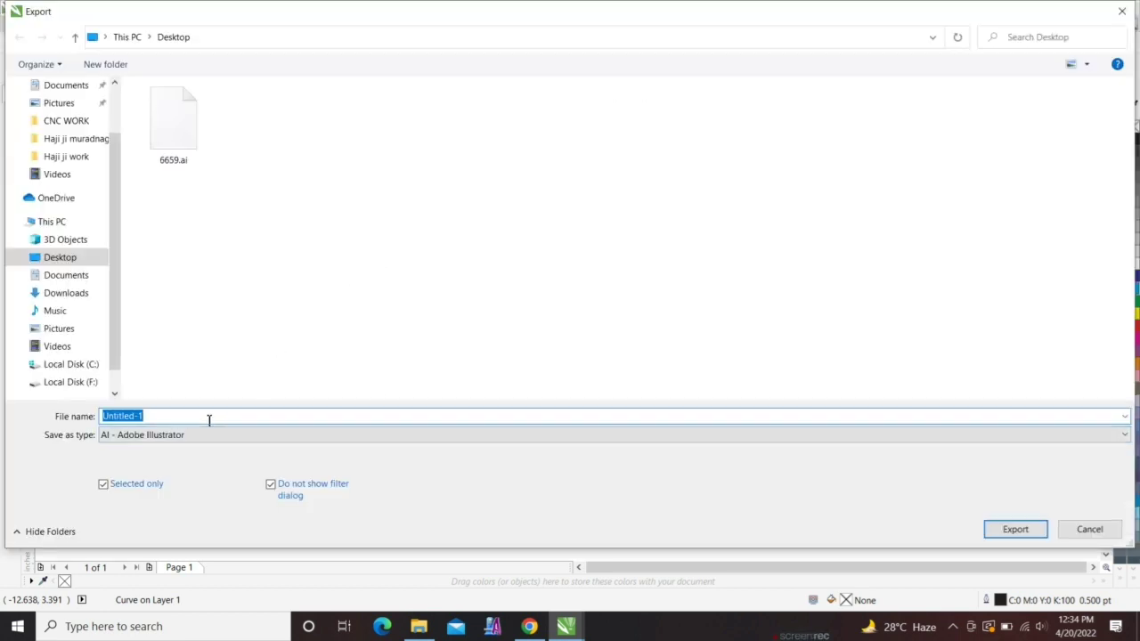
{"action": "type", "text": "fgf"}
{"action": "left_click", "coordinate": [1001, 536]}
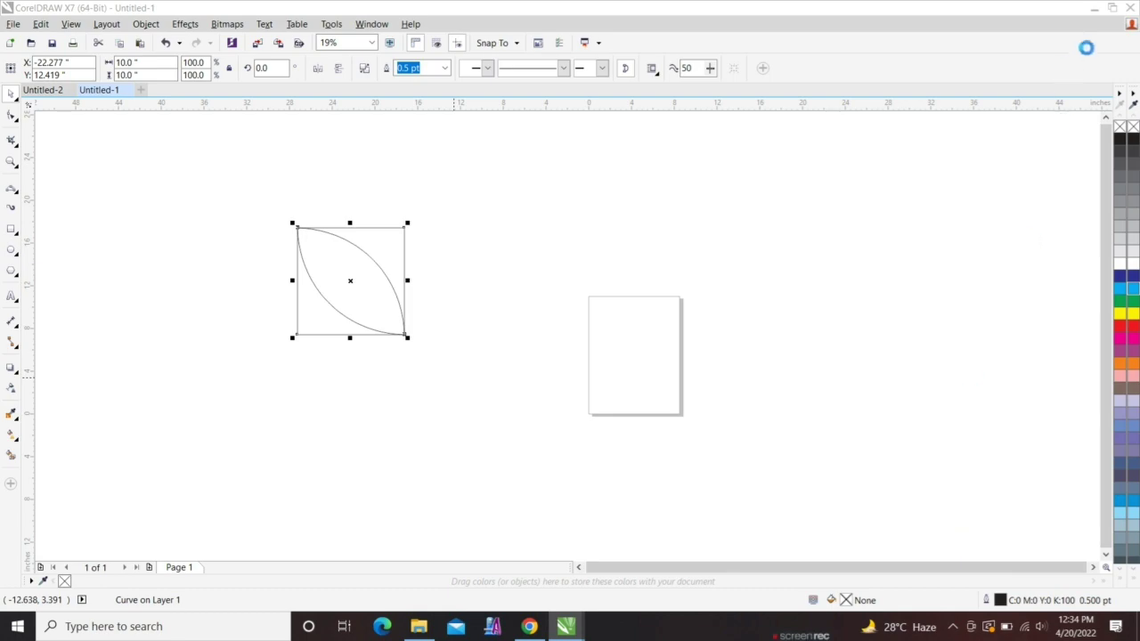
Step: Switch to ArtCAM Pro and create a new 1219.2 x 2438.4 mm model with its 2D view maximized
{"action": "left_click", "coordinate": [1094, 7]}
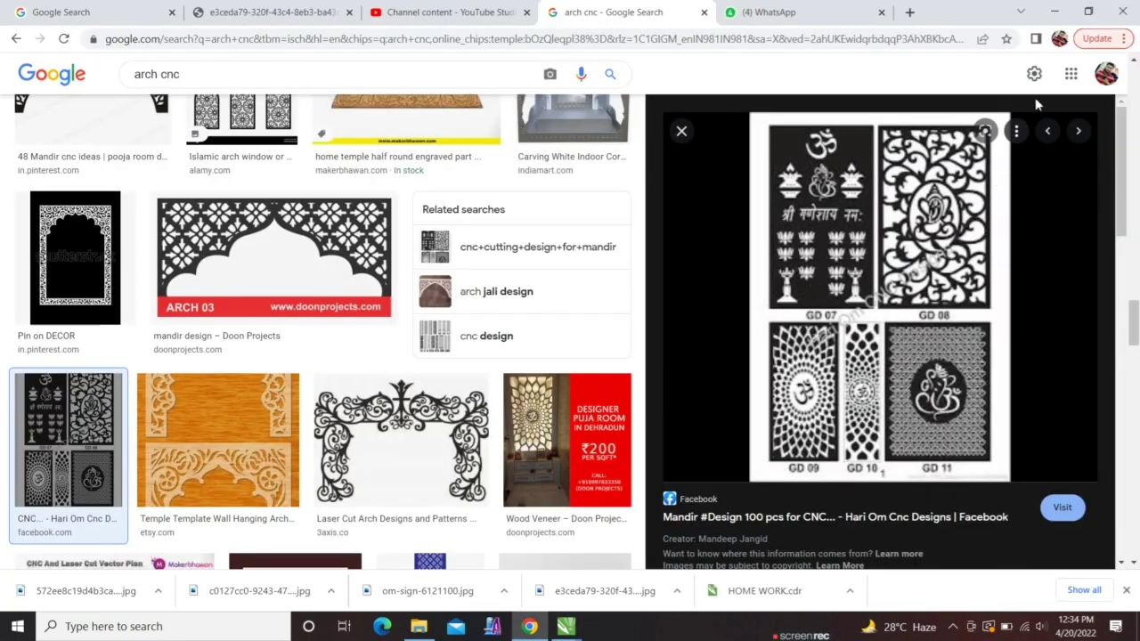
{"action": "left_click", "coordinate": [1055, 12]}
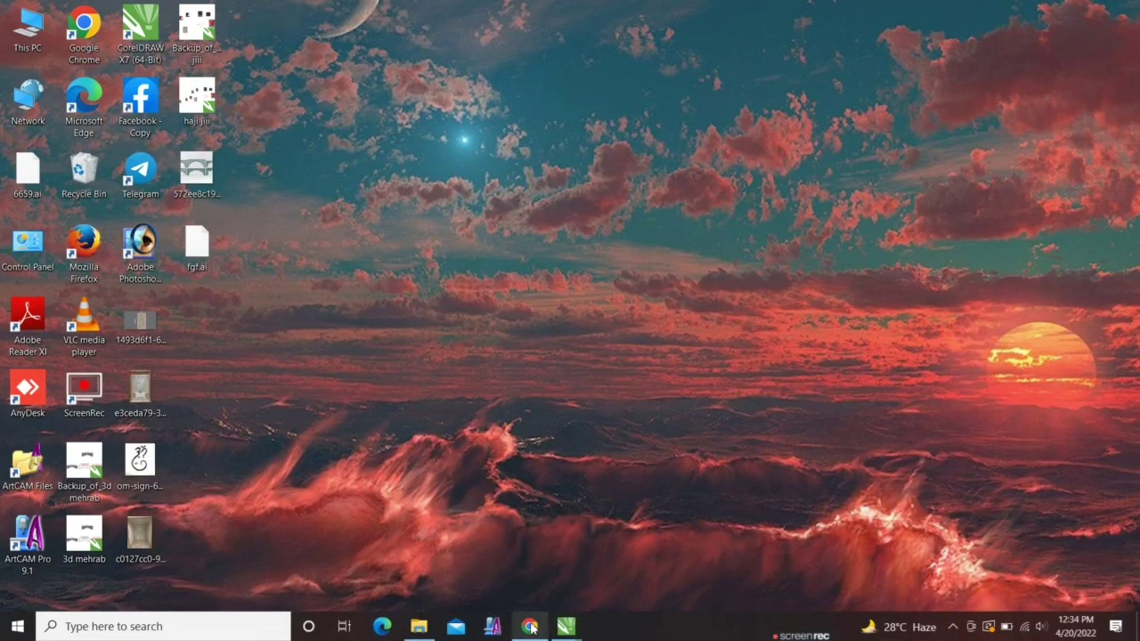
{"action": "left_click", "coordinate": [497, 621]}
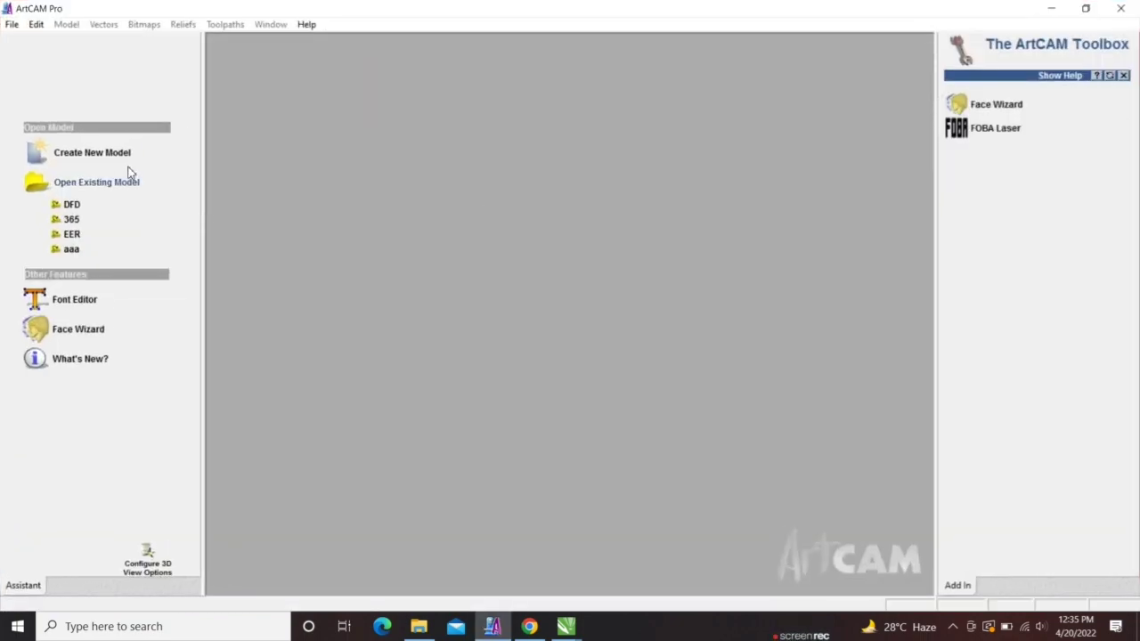
{"action": "left_click", "coordinate": [107, 154]}
{"action": "left_click", "coordinate": [629, 418]}
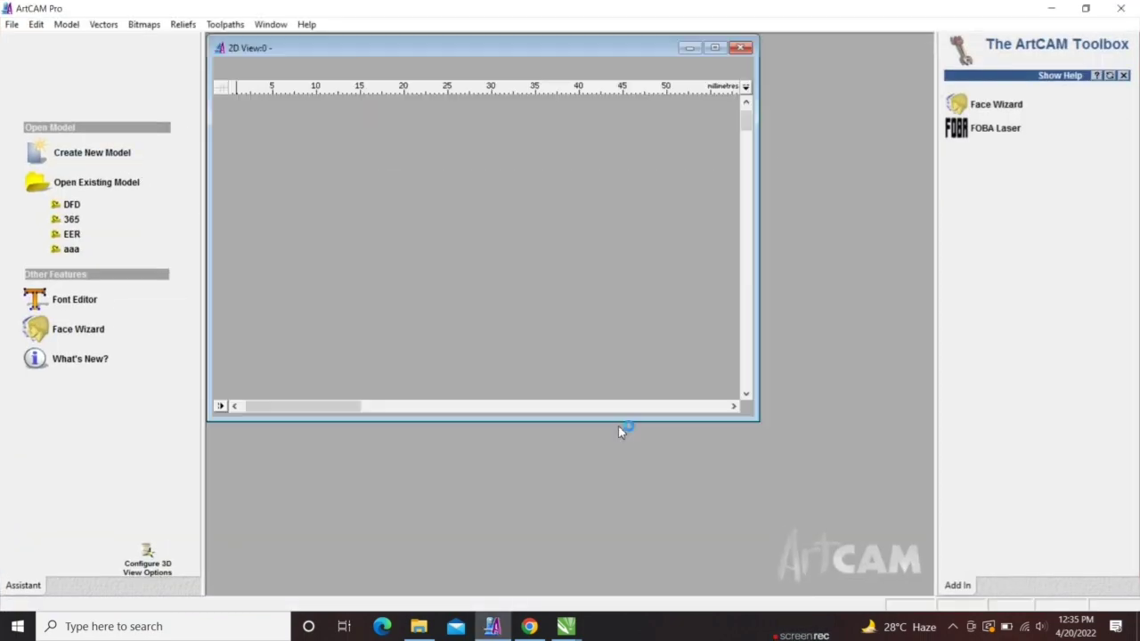
{"action": "left_click", "coordinate": [714, 47]}
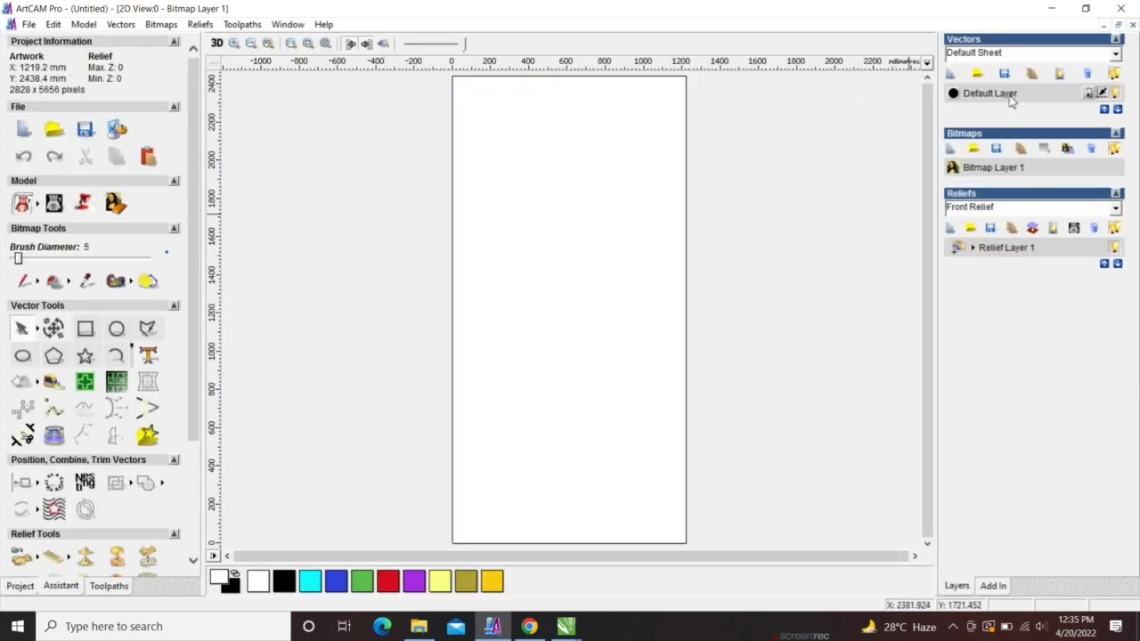
Step: Load fgf.ai from the Desktop as a vector layer, listing all file types, and place it in the model
{"action": "left_click", "coordinate": [977, 73]}
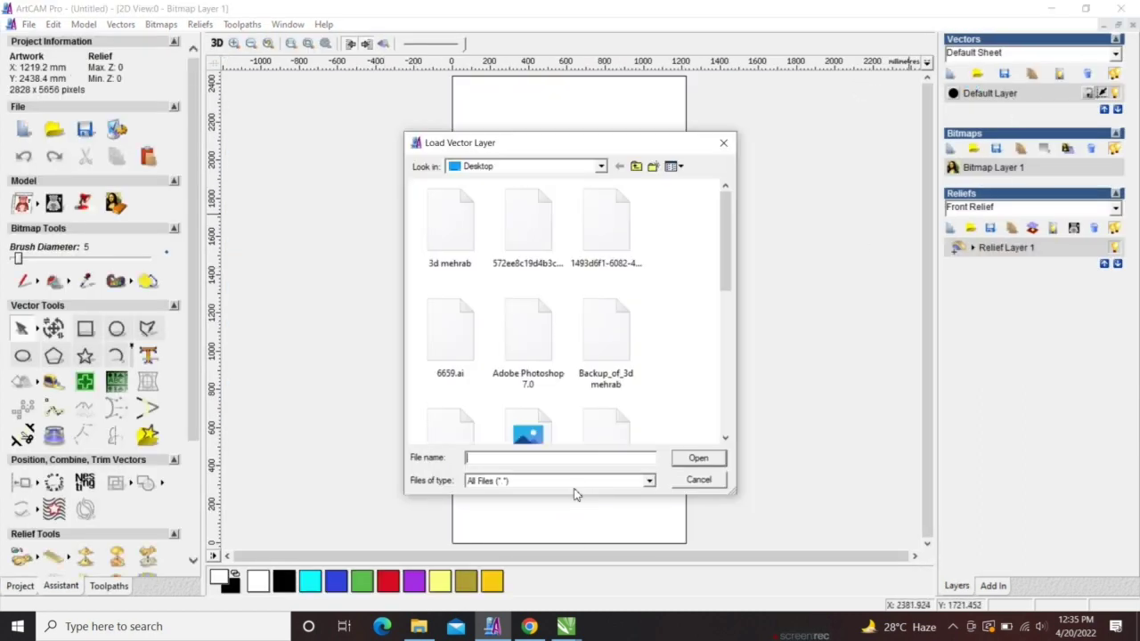
{"action": "left_click", "coordinate": [570, 480]}
{"action": "left_click", "coordinate": [560, 534]}
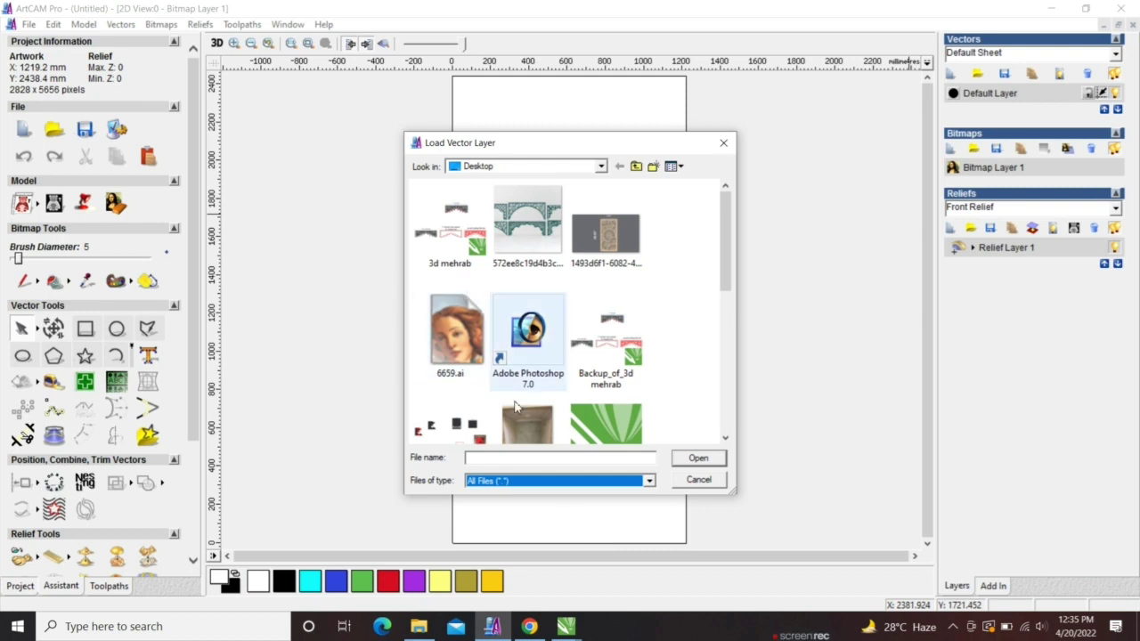
{"action": "left_click", "coordinate": [516, 457]}
{"action": "type", "text": "fg"}
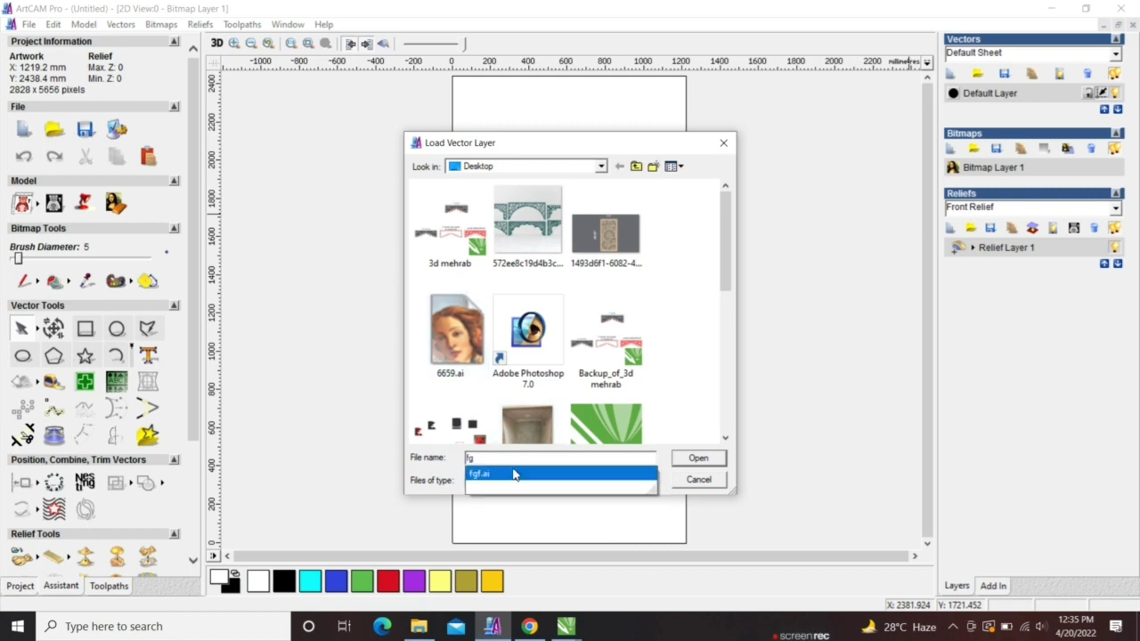
{"action": "left_click", "coordinate": [513, 473]}
{"action": "left_click", "coordinate": [698, 458]}
{"action": "left_click", "coordinate": [566, 355]}
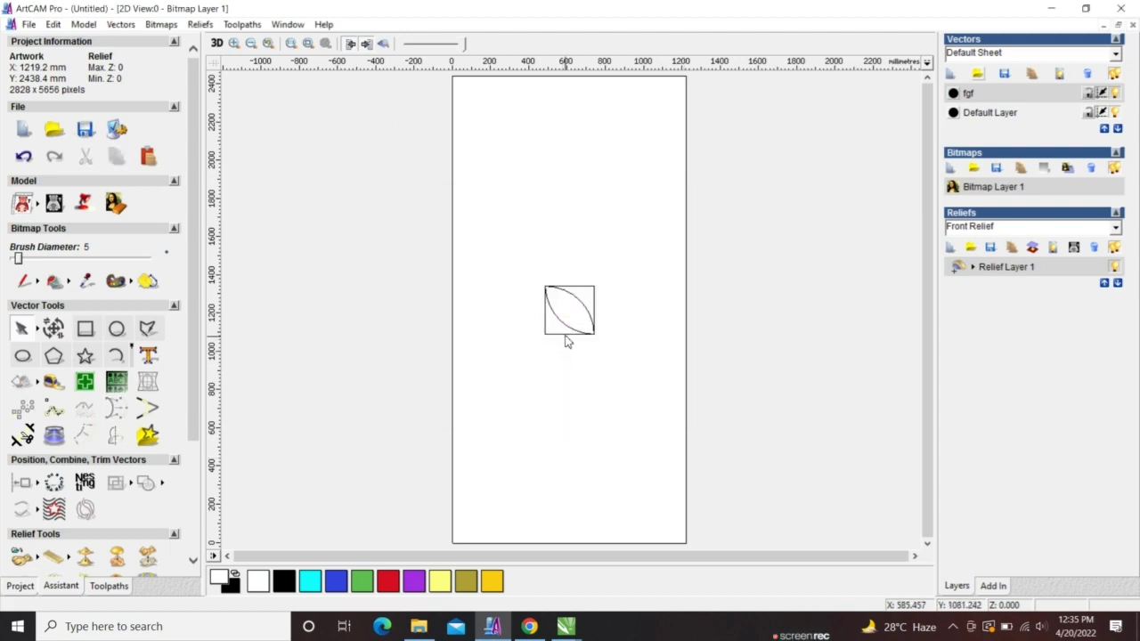
Step: Add a round shape to the relief from the imported vector, with a 65° angle and scaled to a height of 7.0
{"action": "left_click", "coordinate": [562, 346]}
{"action": "double_click", "coordinate": [562, 333]}
{"action": "left_click", "coordinate": [472, 195]}
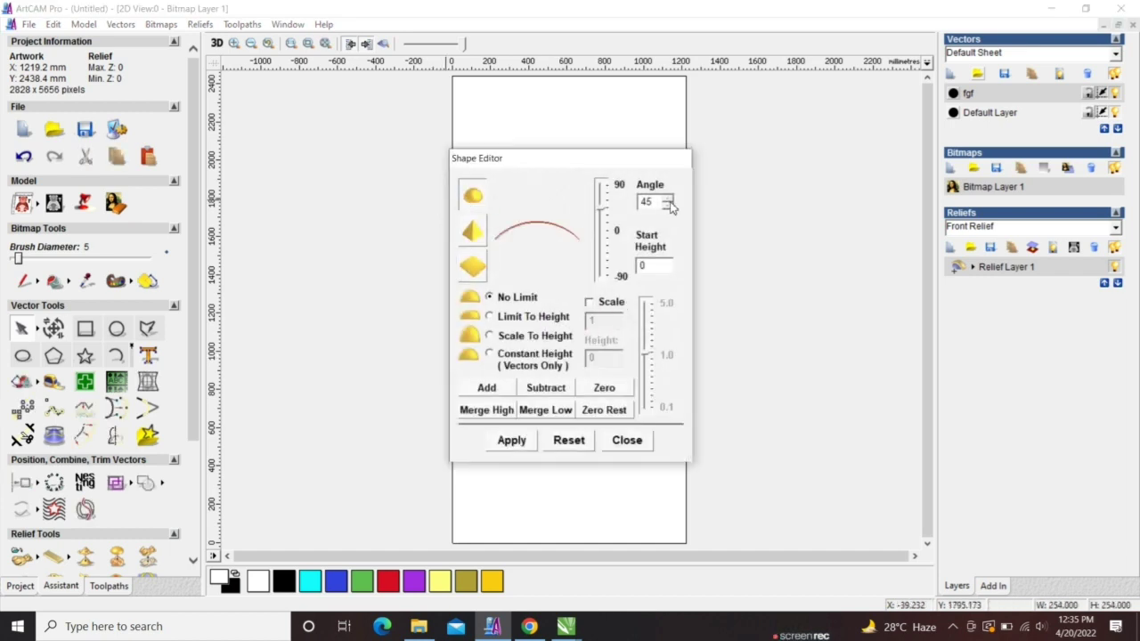
{"action": "type", "text": "70"}
{"action": "left_click", "coordinate": [495, 338]}
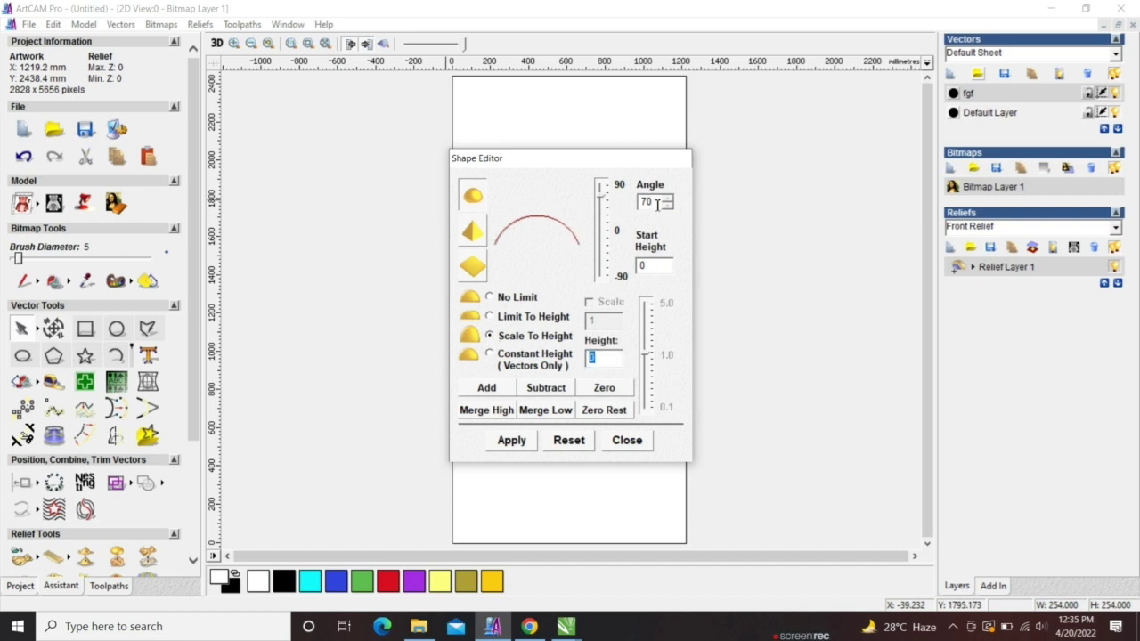
{"action": "left_click_drag", "start_coordinate": [659, 204], "coordinate": [570, 197]}
{"action": "type", "text": "65"}
{"action": "left_click", "coordinate": [488, 337]}
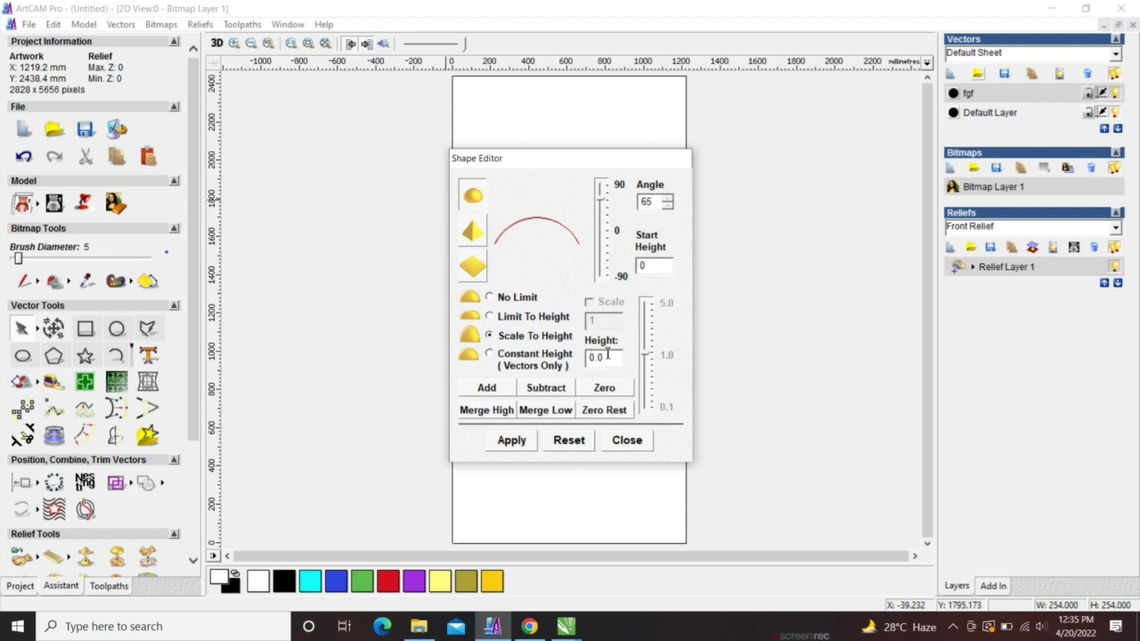
{"action": "left_click_drag", "start_coordinate": [607, 355], "coordinate": [538, 348]}
{"action": "type", "text": "7.0"}
{"action": "left_click", "coordinate": [498, 392]}
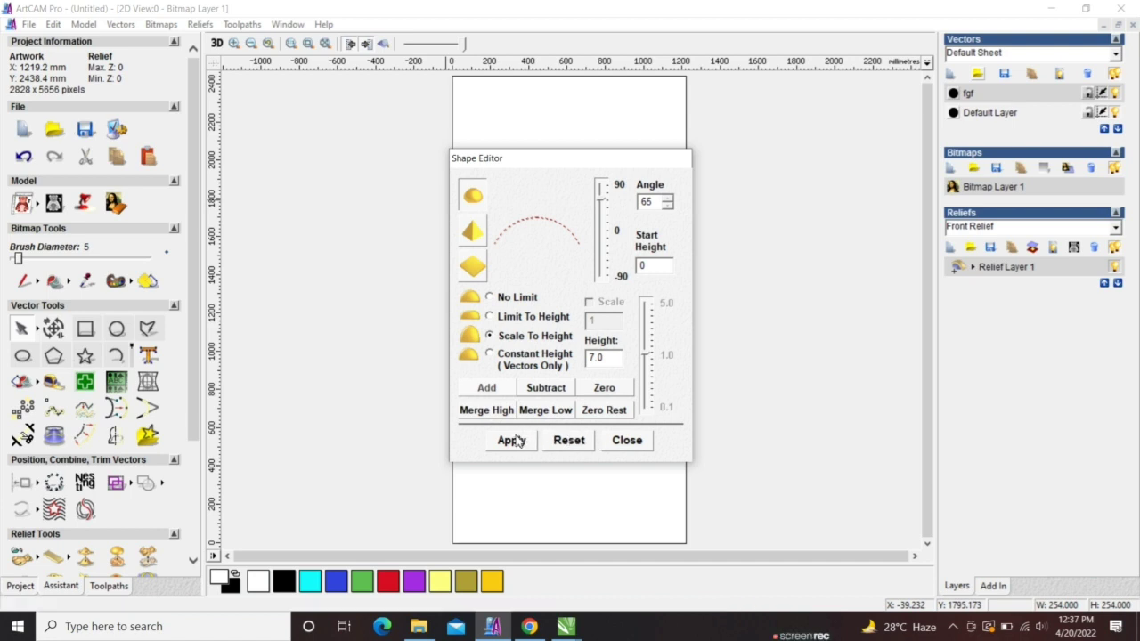
{"action": "left_click", "coordinate": [627, 440]}
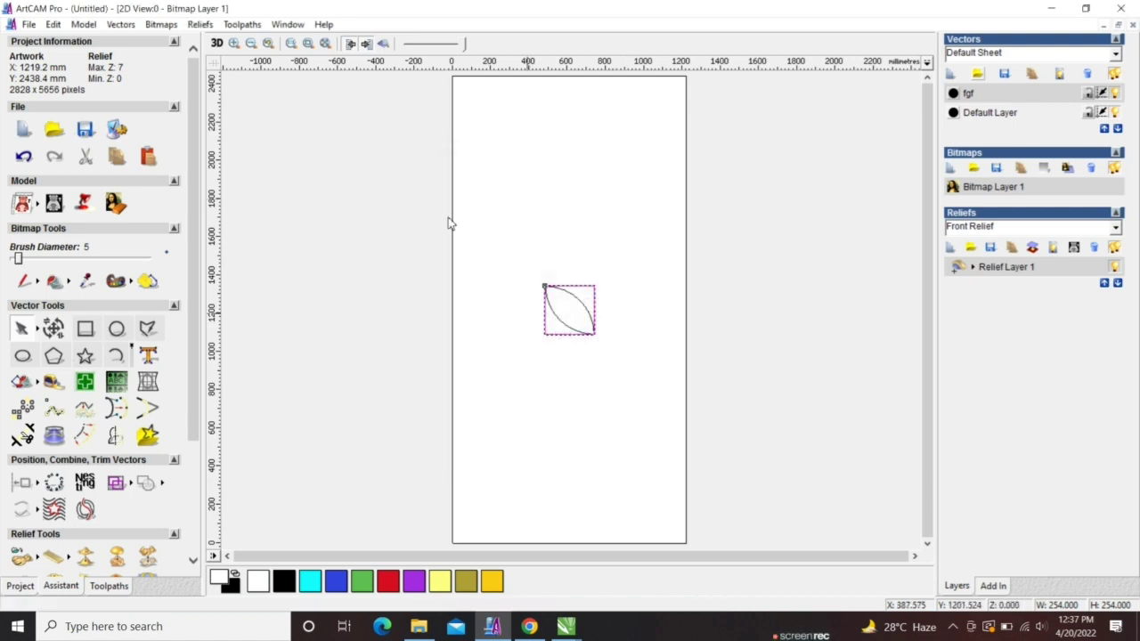
Step: Examine the domed square relief in 3D from the side with the zero plane hidden, and return to the 2D view
{"action": "scroll", "coordinate": [535, 335], "scroll_direction": "up", "scroll_amount": 3}
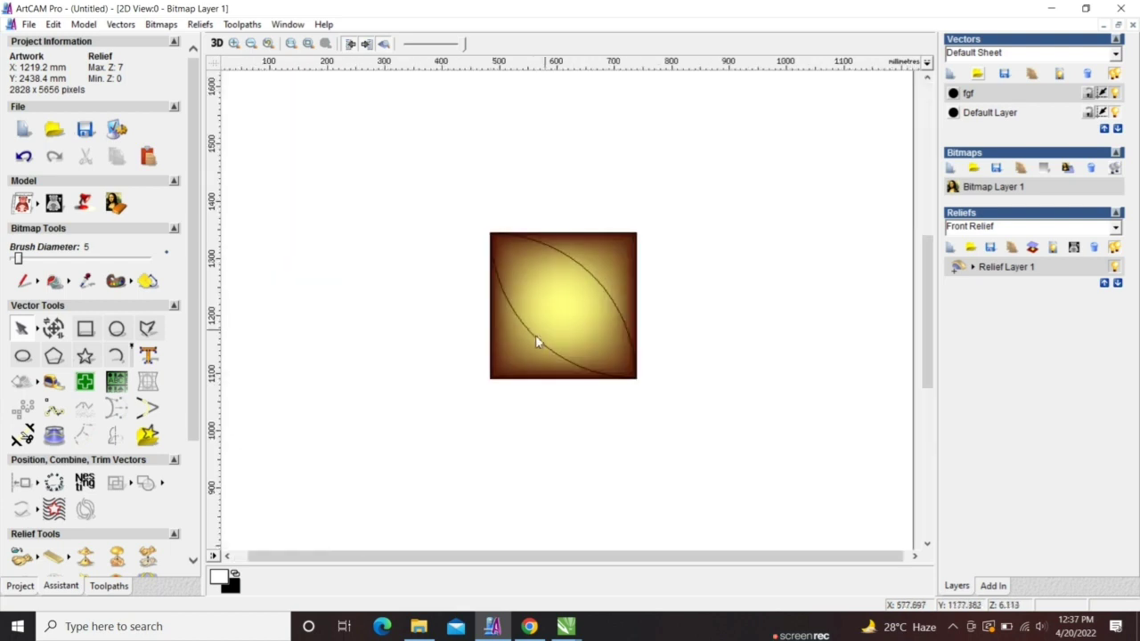
{"action": "left_click", "coordinate": [217, 43]}
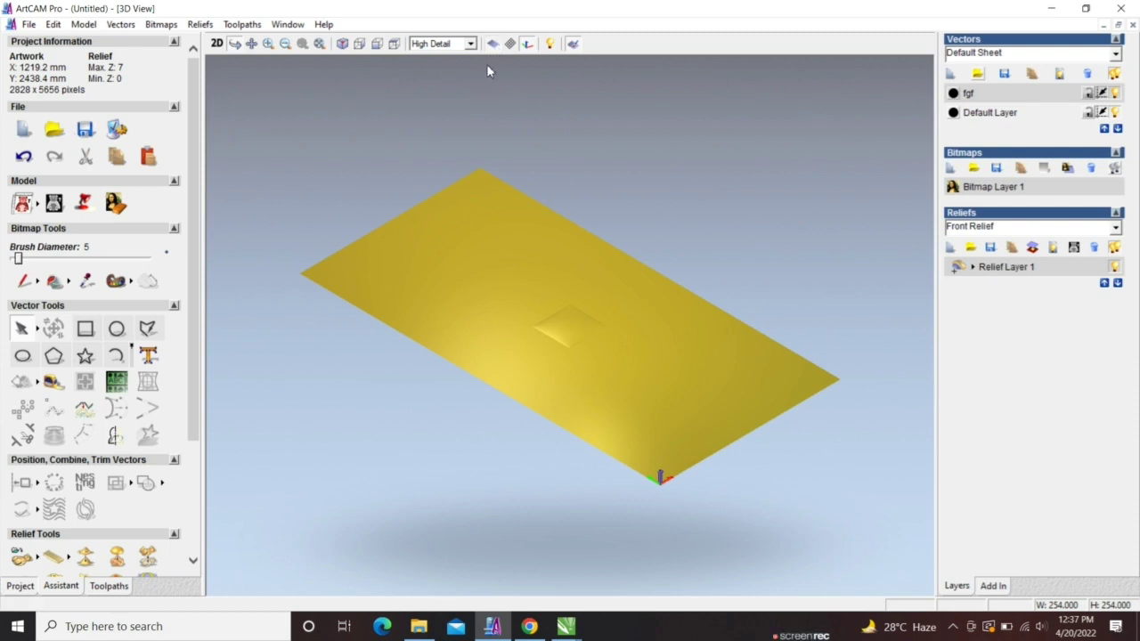
{"action": "scroll", "coordinate": [487, 70], "scroll_direction": "down", "scroll_amount": 5}
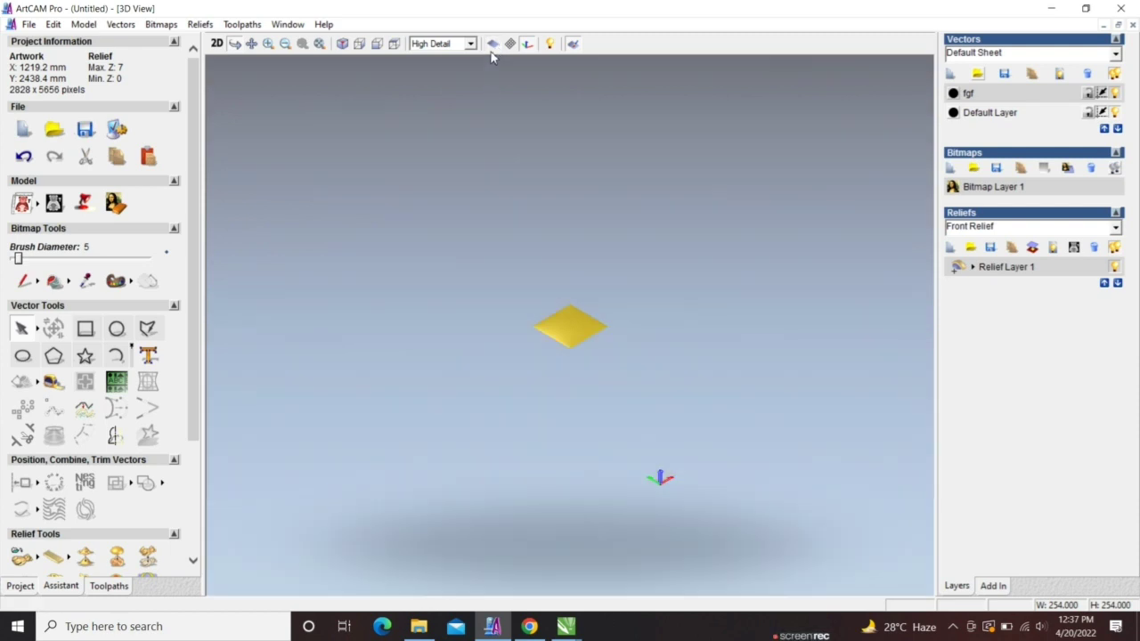
{"action": "left_click", "coordinate": [270, 46]}
{"action": "left_click_drag", "start_coordinate": [507, 262], "coordinate": [619, 379]}
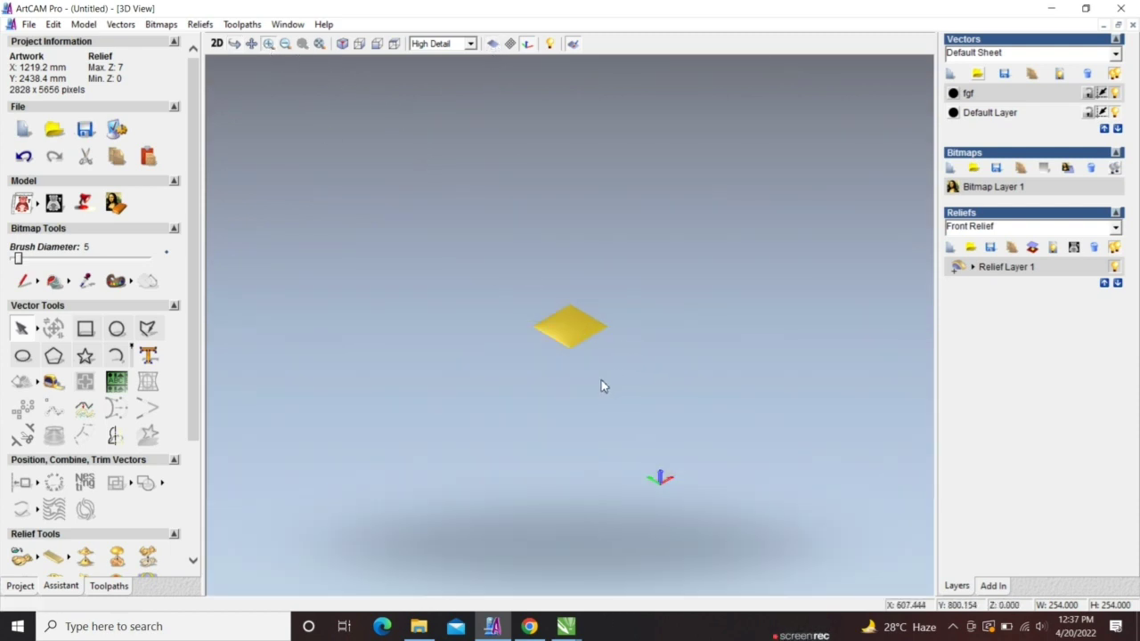
{"action": "left_click_drag", "start_coordinate": [585, 448], "coordinate": [536, 327]}
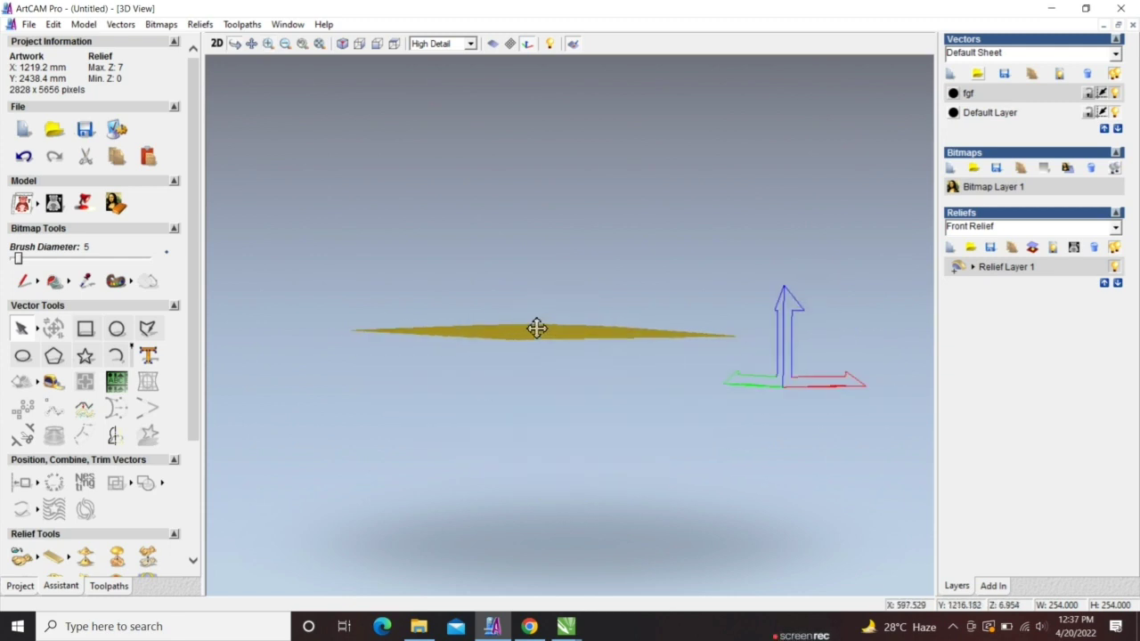
{"action": "left_click", "coordinate": [216, 43]}
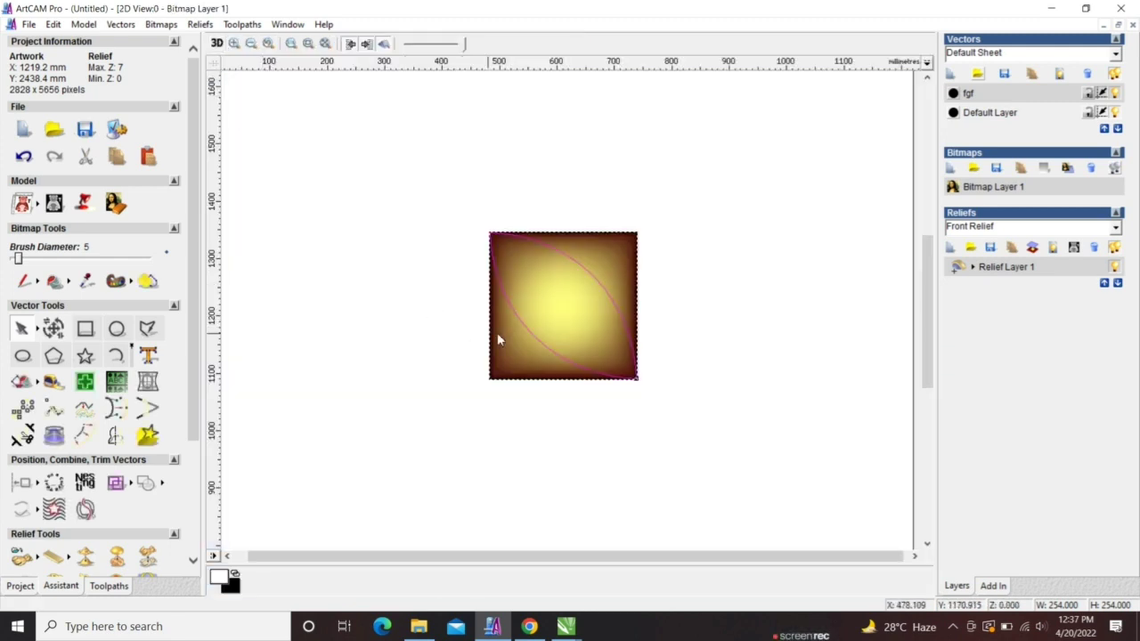
Step: Subtract a round shape from the relief using the selected vector, with a 45° angle and scaled to a height of 4
{"action": "double_click", "coordinate": [548, 325]}
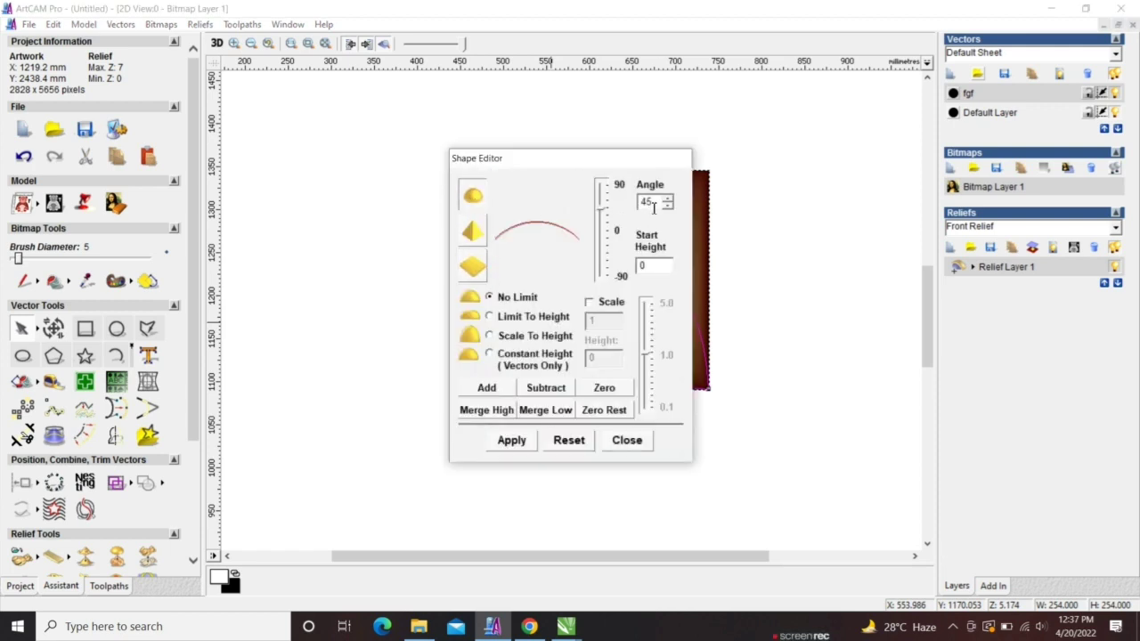
{"action": "left_click", "coordinate": [496, 336]}
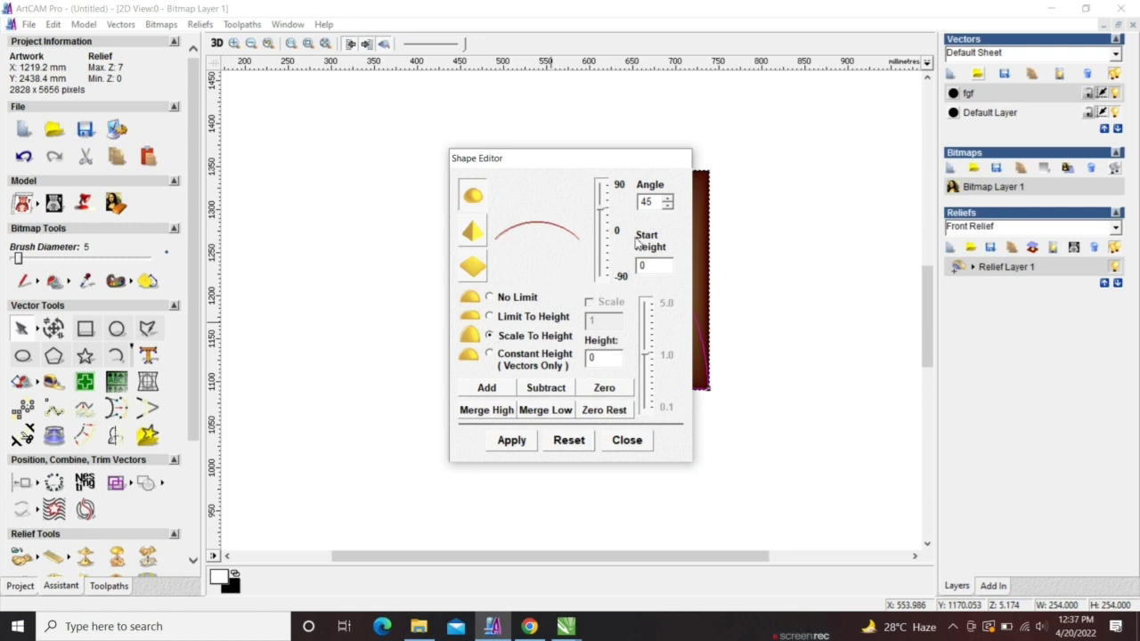
{"action": "double_click", "coordinate": [604, 359]}
{"action": "type", "text": "4"}
{"action": "left_click", "coordinate": [561, 390]}
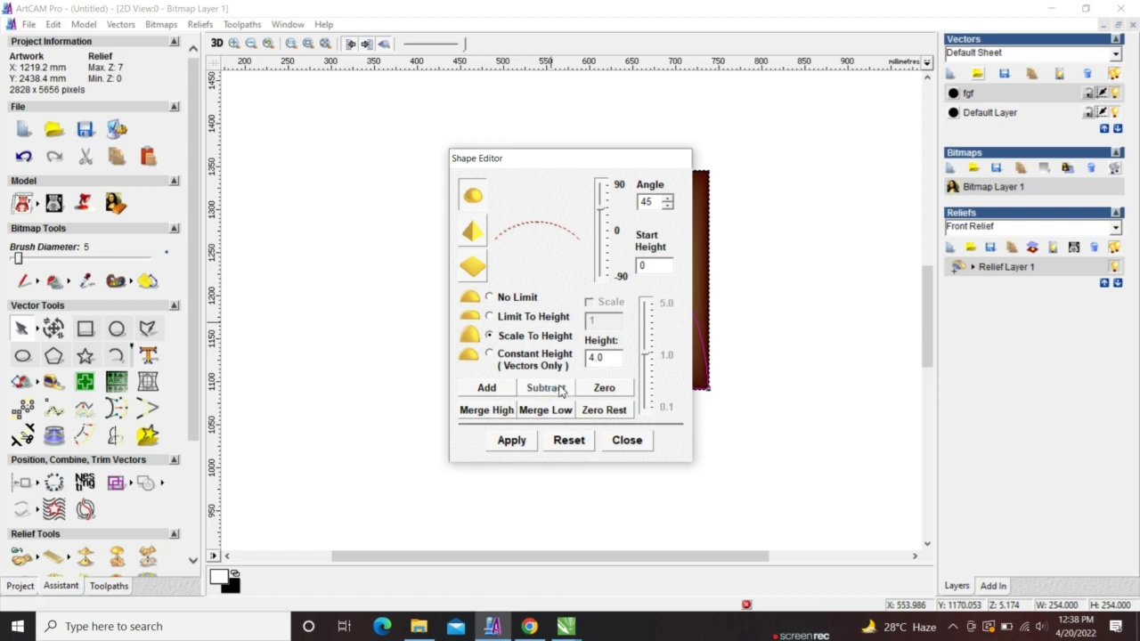
Step: Apply the round-shape subtraction to the relief, close the shape settings, and inspect the leaf in 3D from several angles
{"action": "left_click", "coordinate": [511, 440]}
{"action": "left_click", "coordinate": [626, 440]}
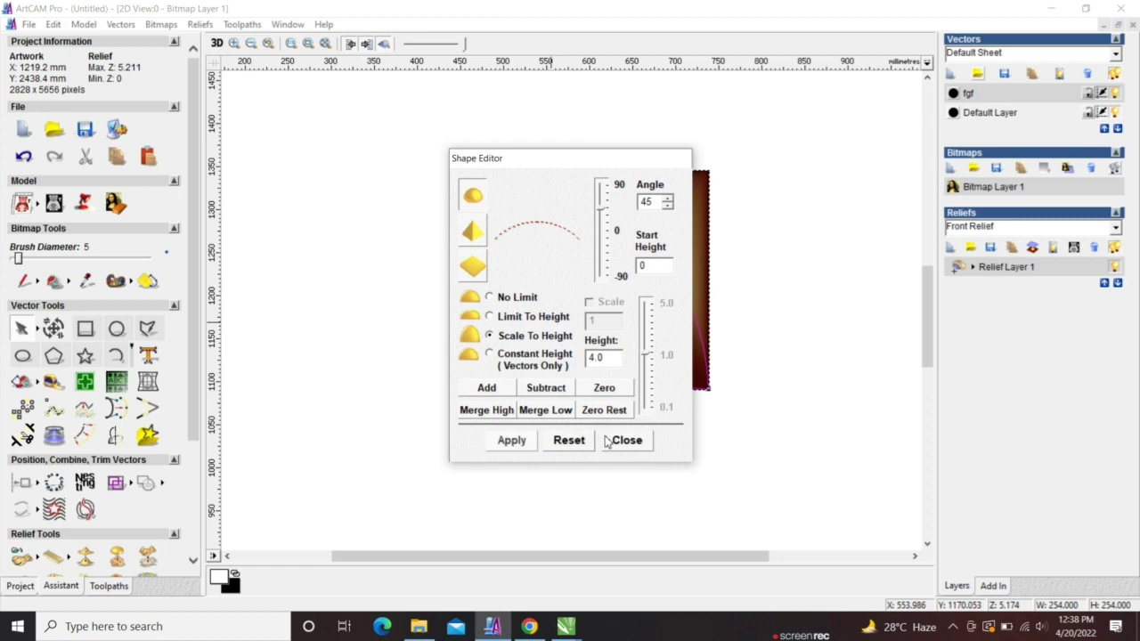
{"action": "scroll", "coordinate": [570, 291], "scroll_direction": "up", "scroll_amount": 2}
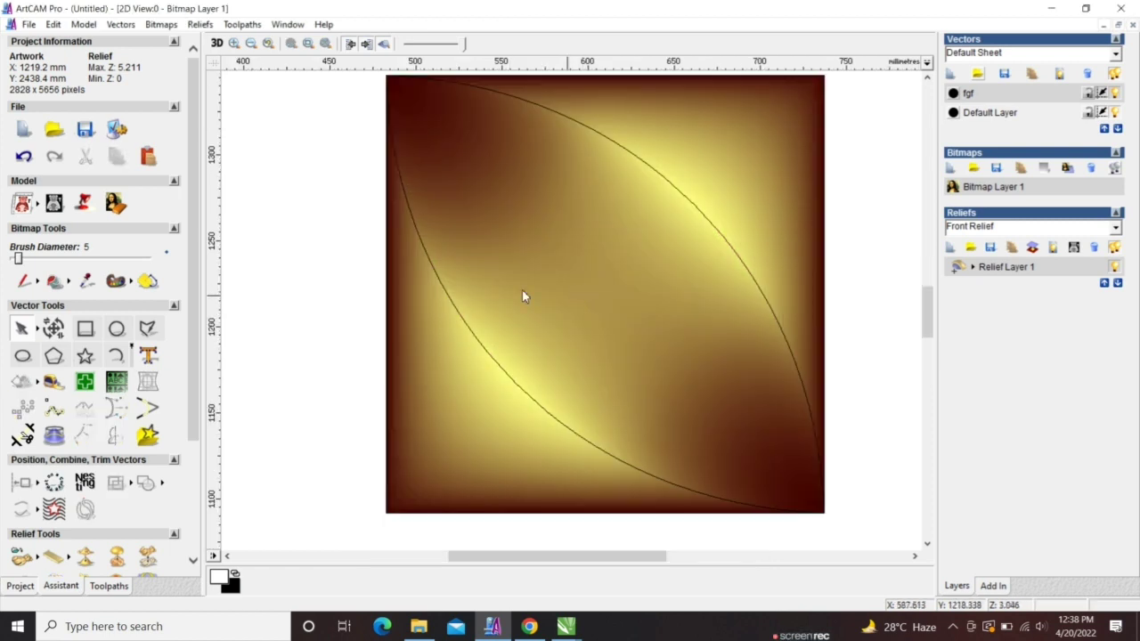
{"action": "left_click", "coordinate": [216, 42]}
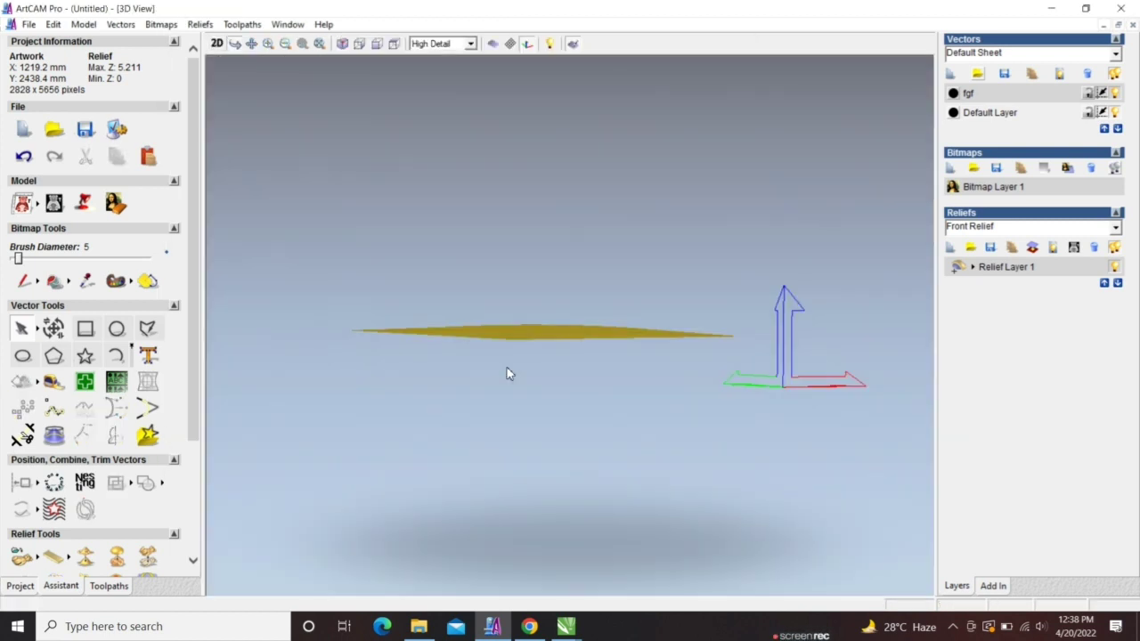
{"action": "left_click_drag", "start_coordinate": [549, 330], "coordinate": [544, 468]}
{"action": "left_click_drag", "start_coordinate": [545, 463], "coordinate": [498, 379]}
{"action": "left_click", "coordinate": [217, 43]}
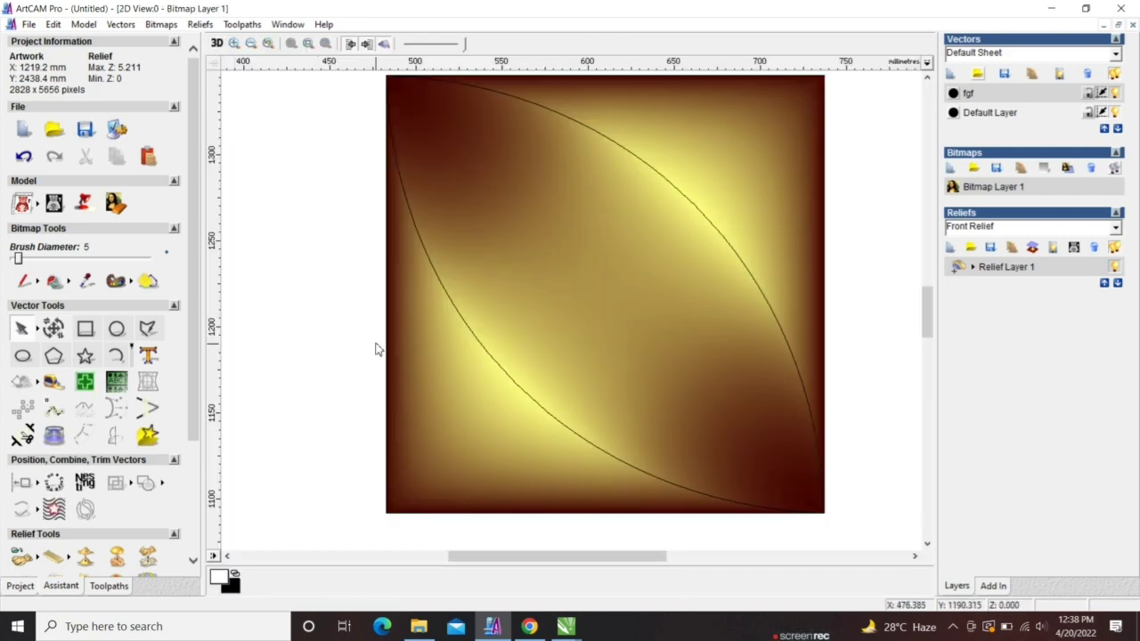
Step: Select the square and leaf vectors over the relief and delete them
{"action": "left_click_drag", "start_coordinate": [471, 157], "coordinate": [852, 483]}
{"action": "key", "text": "Delete"}
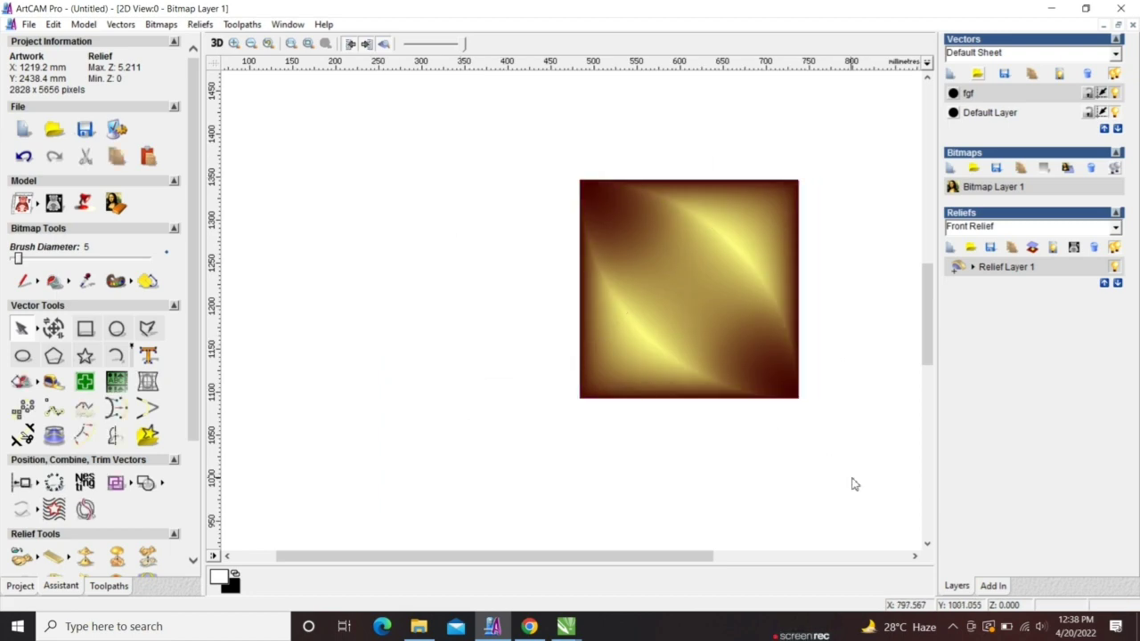
{"action": "scroll", "coordinate": [111, 485], "scroll_direction": "down", "scroll_amount": 3}
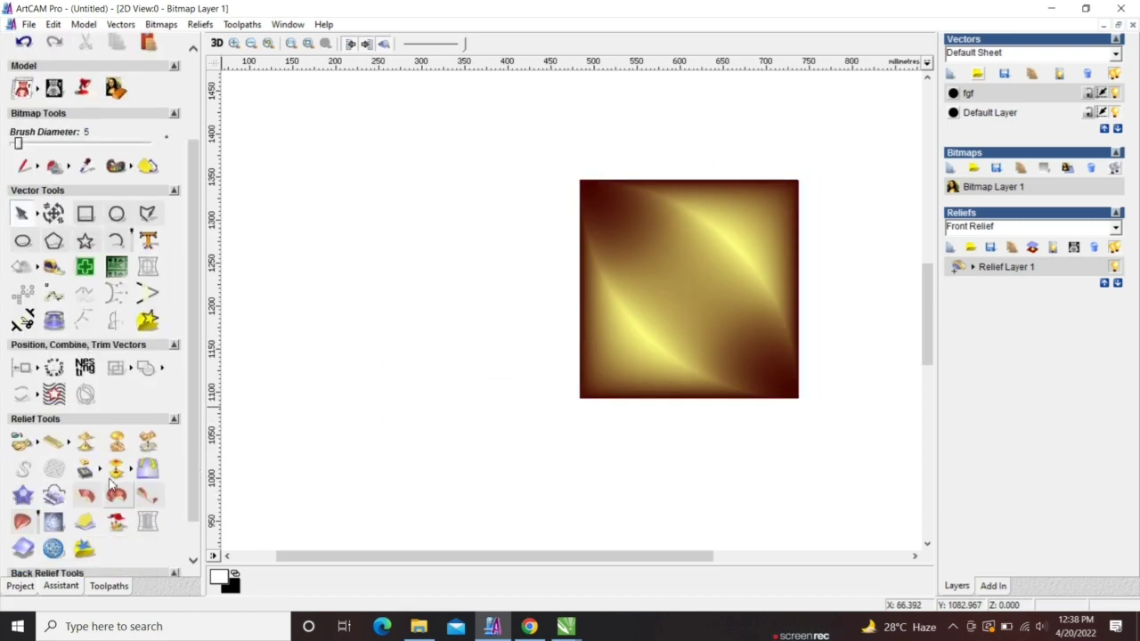
Step: Scale the whole relief layer to a new height of 12 mm and check it in 3D
{"action": "left_click", "coordinate": [216, 42]}
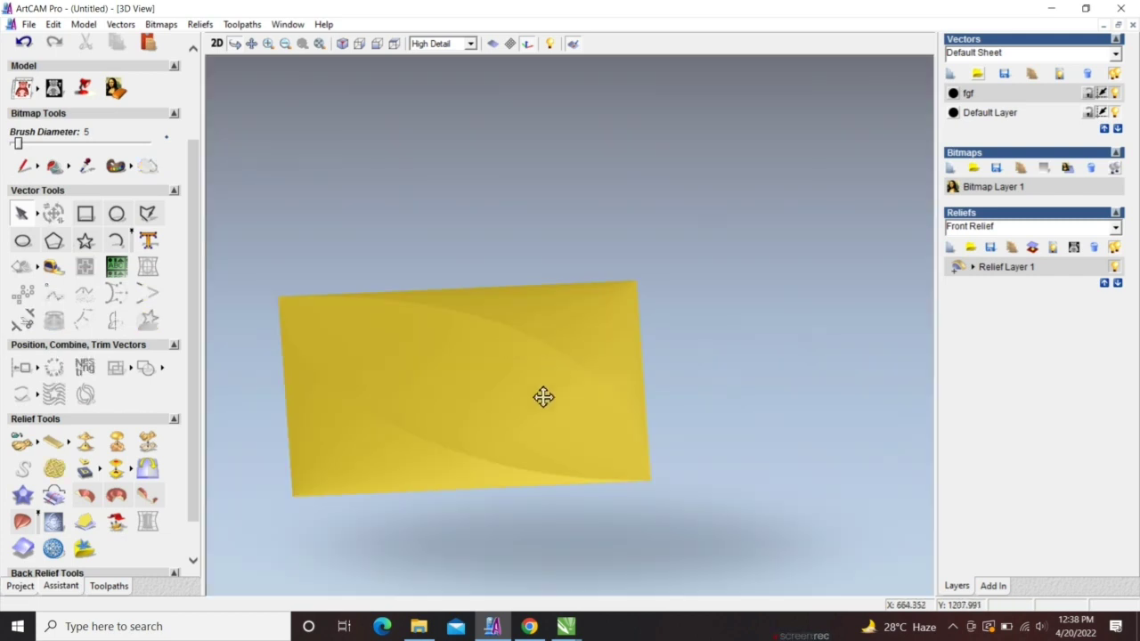
{"action": "left_click_drag", "start_coordinate": [543, 397], "coordinate": [534, 343]}
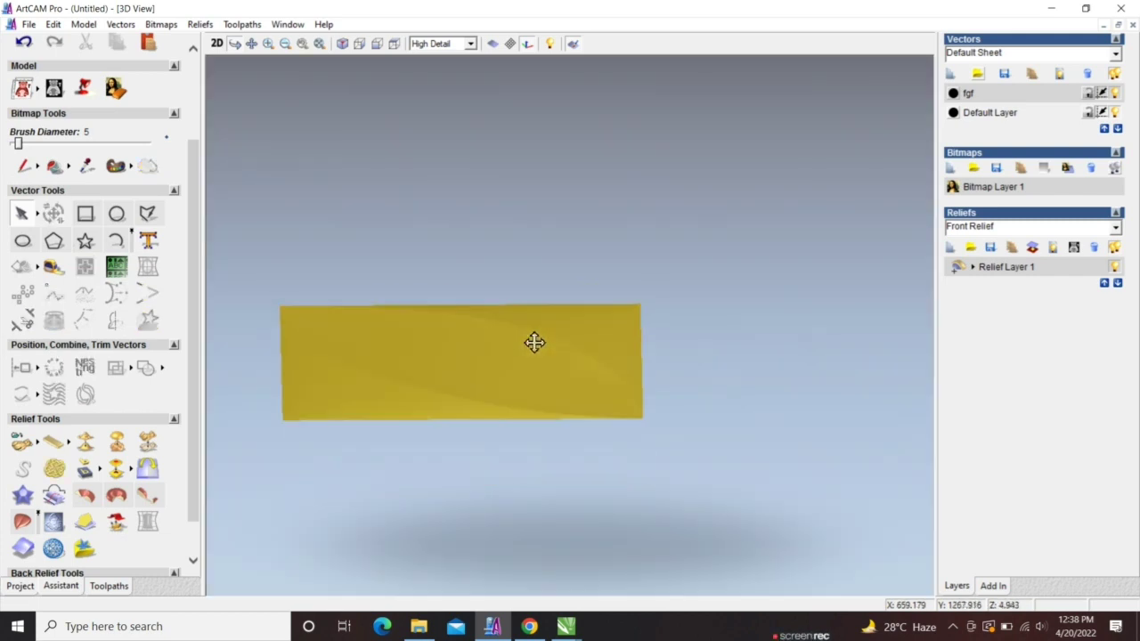
{"action": "left_click", "coordinate": [153, 456]}
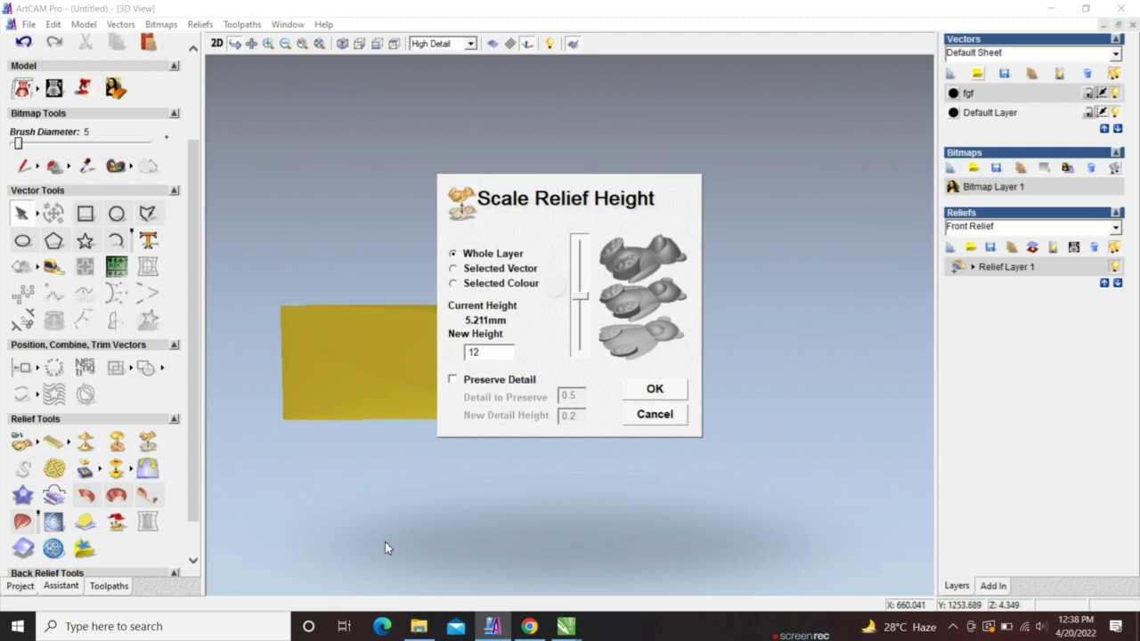
{"action": "left_click", "coordinate": [656, 391]}
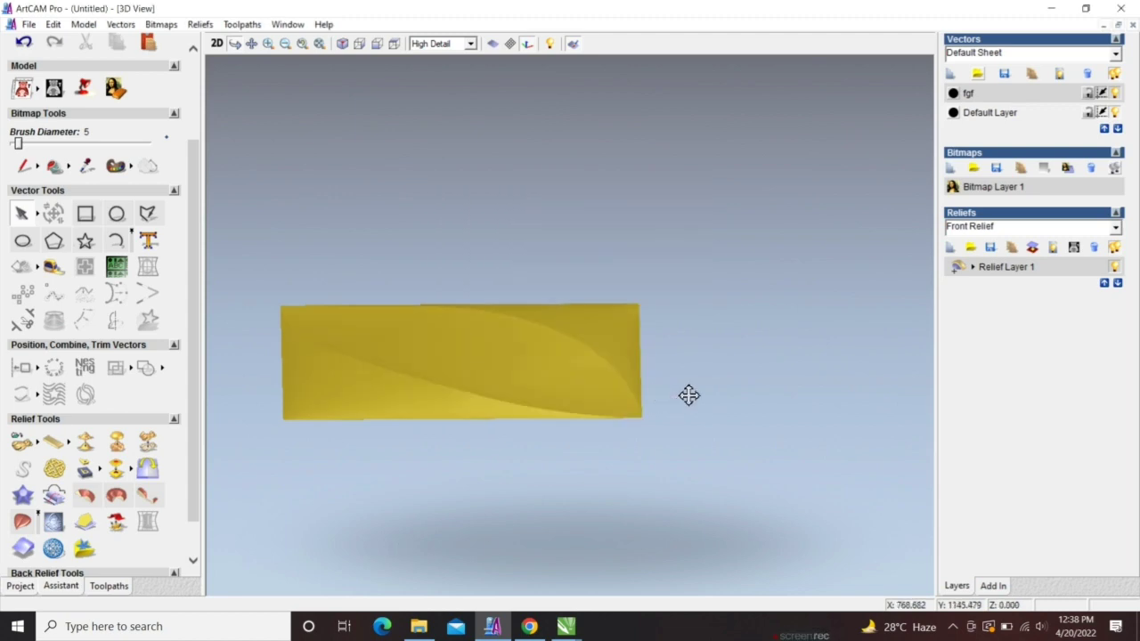
{"action": "mouse_move", "coordinate": [560, 419]}
{"action": "left_mouse_down"}
{"action": "mouse_move", "coordinate": [567, 479]}
{"action": "mouse_move", "coordinate": [545, 389]}
{"action": "mouse_move", "coordinate": [555, 362]}
{"action": "mouse_move", "coordinate": [570, 406]}
{"action": "left_mouse_up"}
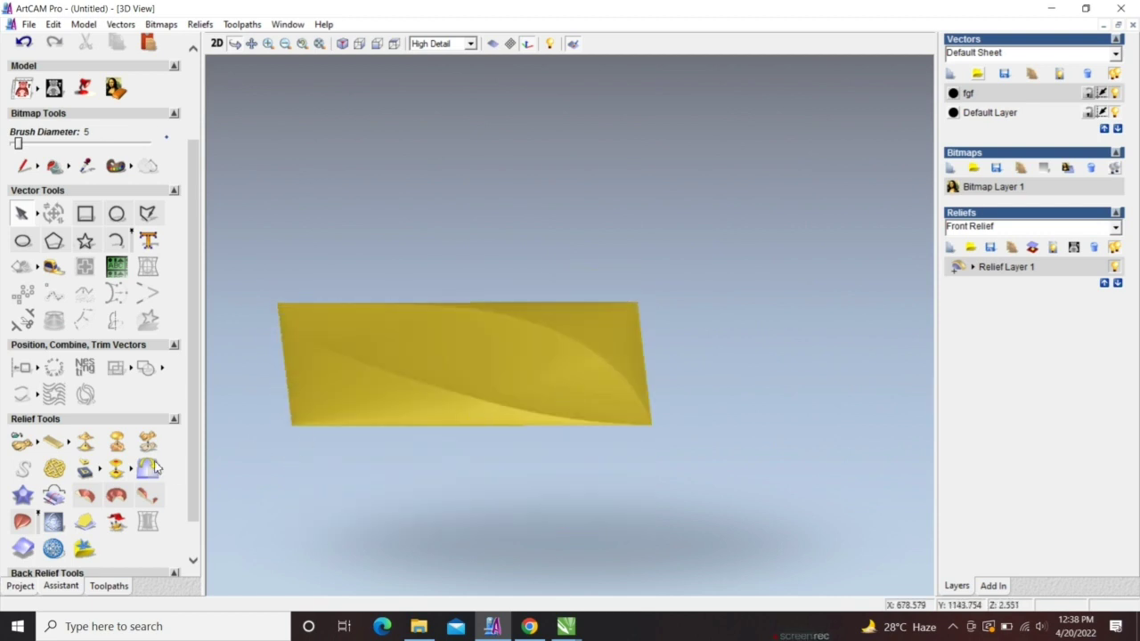
Step: Smooth the whole relief layer with 2 smoothing passes and return to the 2D view
{"action": "left_click", "coordinate": [86, 443]}
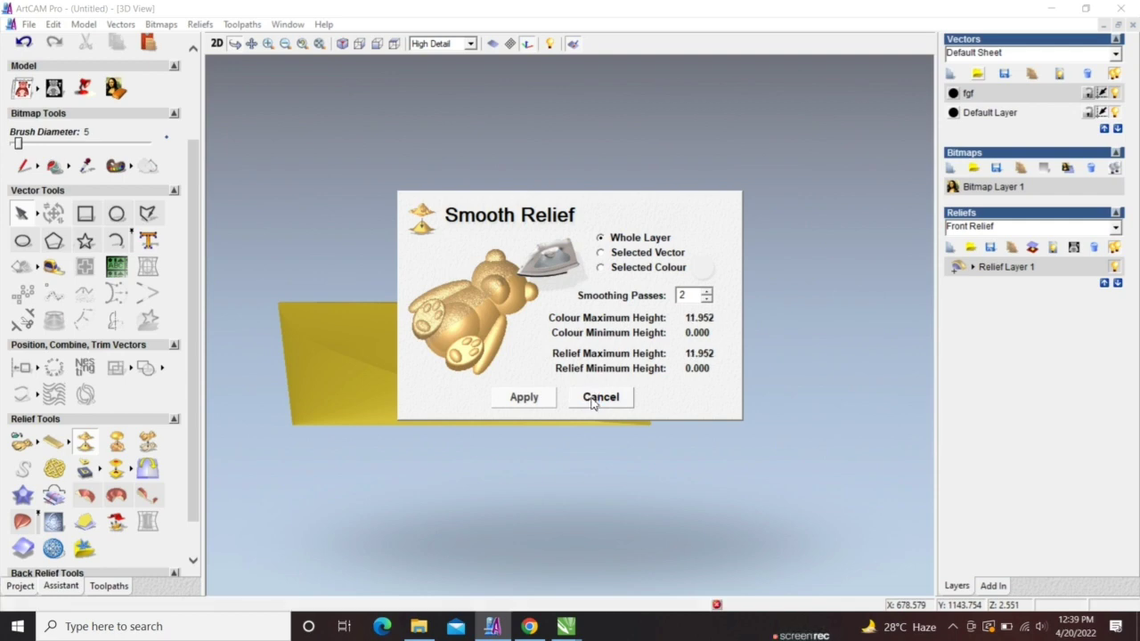
{"action": "left_click", "coordinate": [598, 397]}
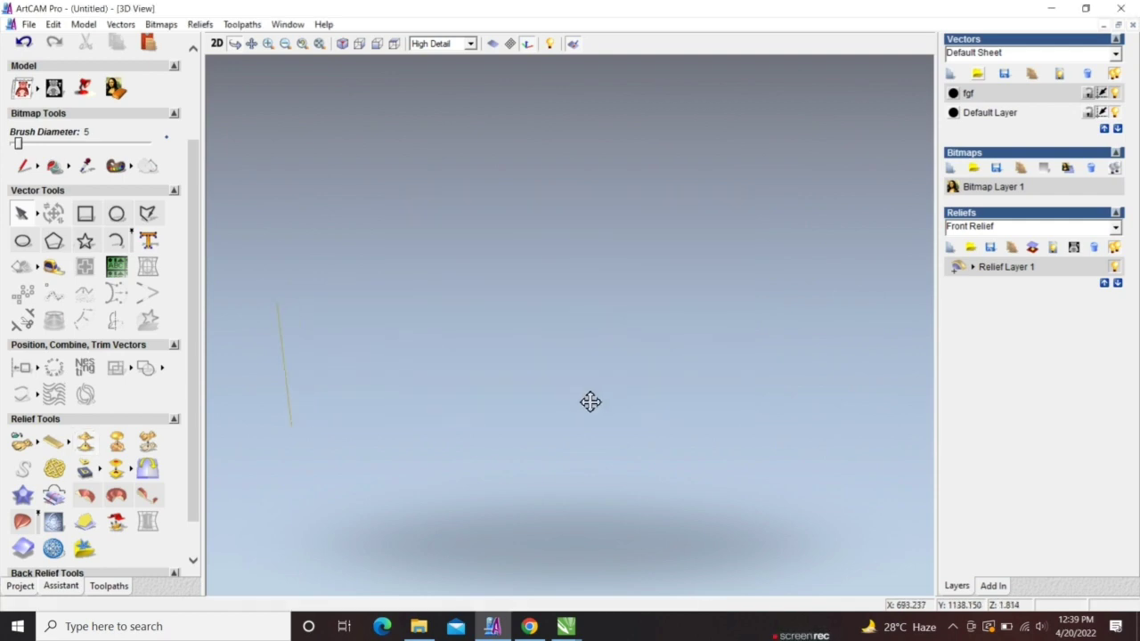
{"action": "left_click", "coordinate": [216, 44]}
Step: Create a greyscale image from the relief, and compare it with the relief's 3D view
{"action": "scroll", "coordinate": [446, 285], "scroll_direction": "down", "scroll_amount": 1}
{"action": "left_click_drag", "start_coordinate": [476, 229], "coordinate": [622, 367]}
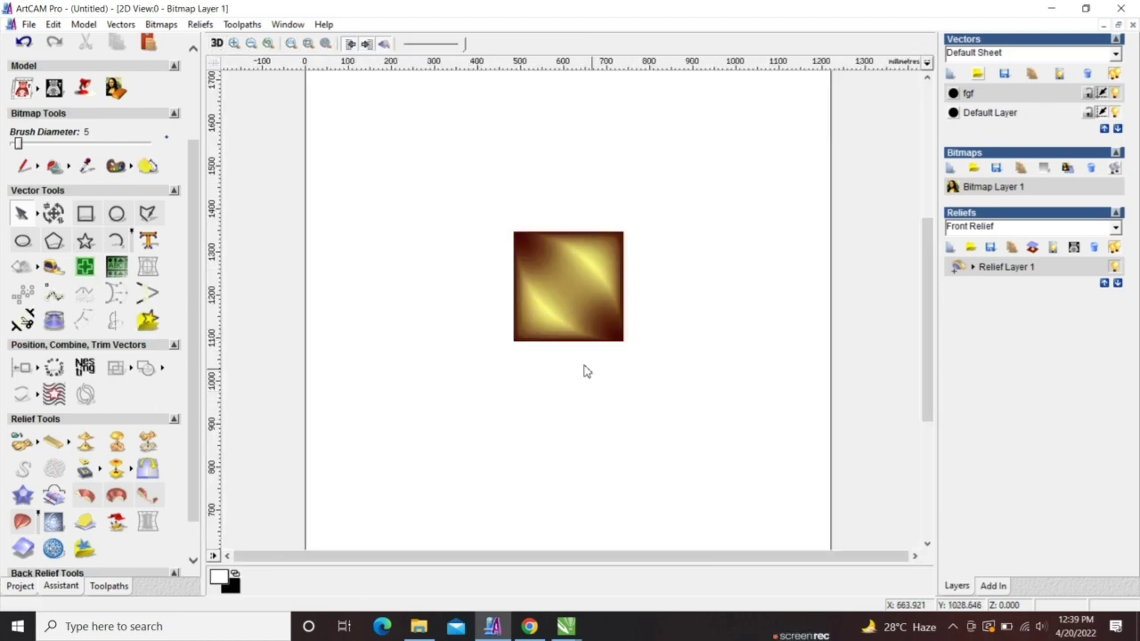
{"action": "left_click", "coordinate": [61, 91]}
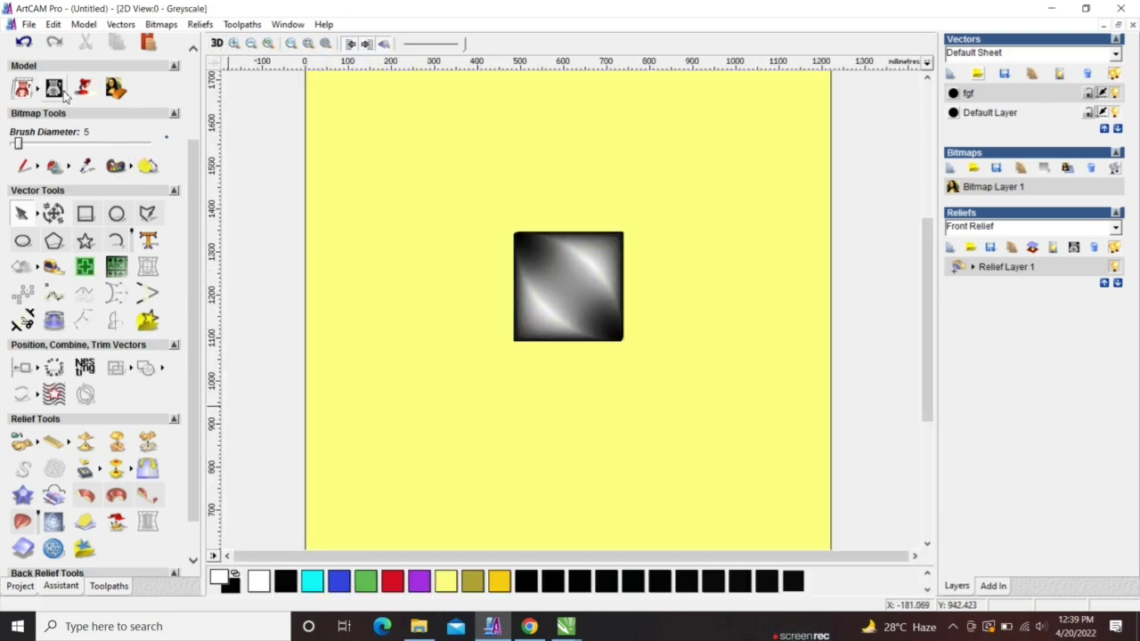
{"action": "scroll", "coordinate": [581, 294], "scroll_direction": "up", "scroll_amount": 4}
{"action": "scroll", "coordinate": [581, 292], "scroll_direction": "down", "scroll_amount": 4}
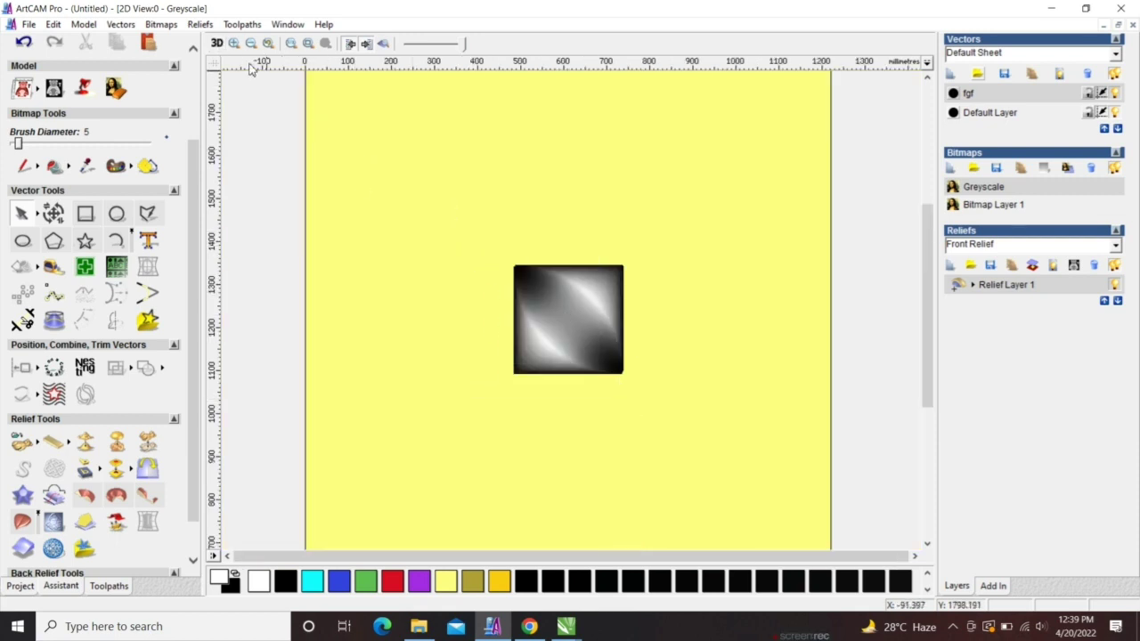
{"action": "left_click", "coordinate": [218, 43]}
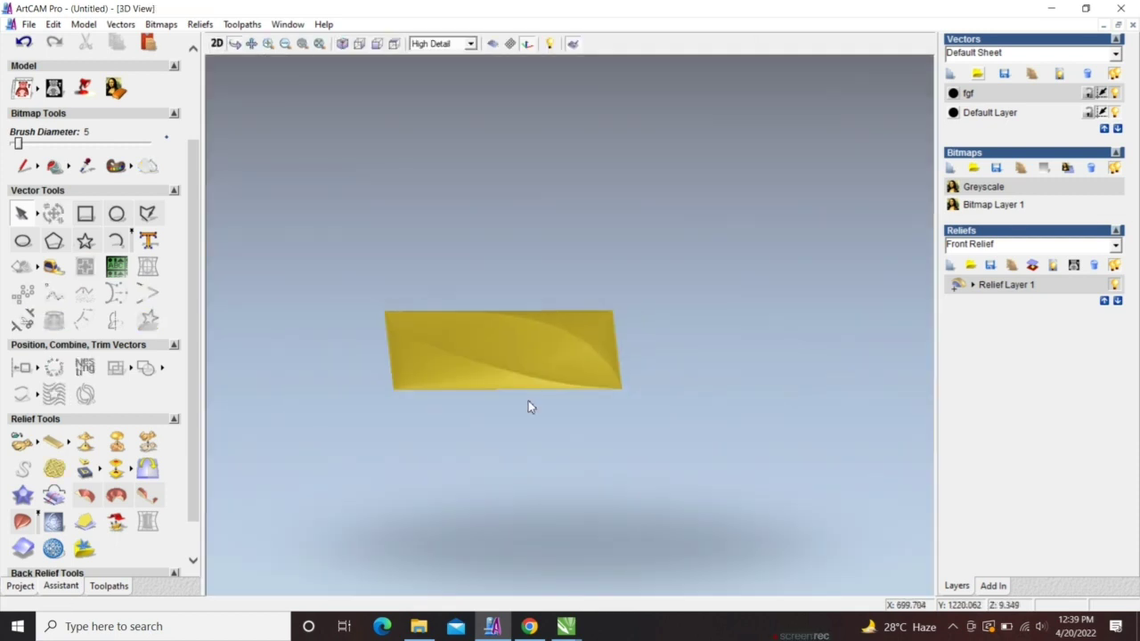
{"action": "left_click_drag", "start_coordinate": [529, 404], "coordinate": [393, 235]}
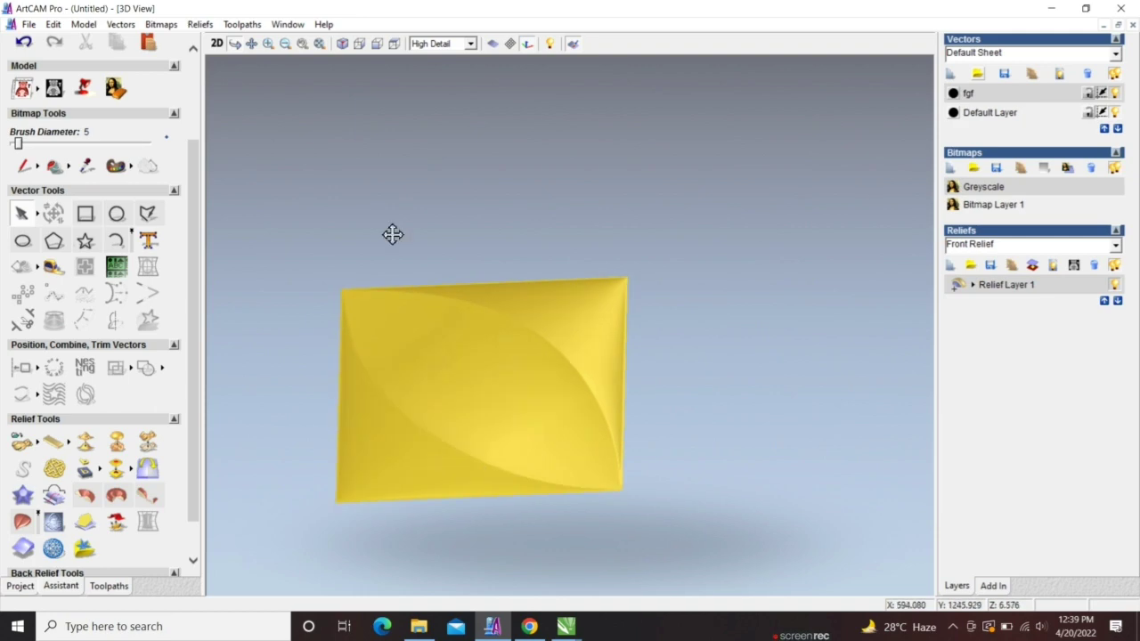
{"action": "left_click", "coordinate": [217, 45]}
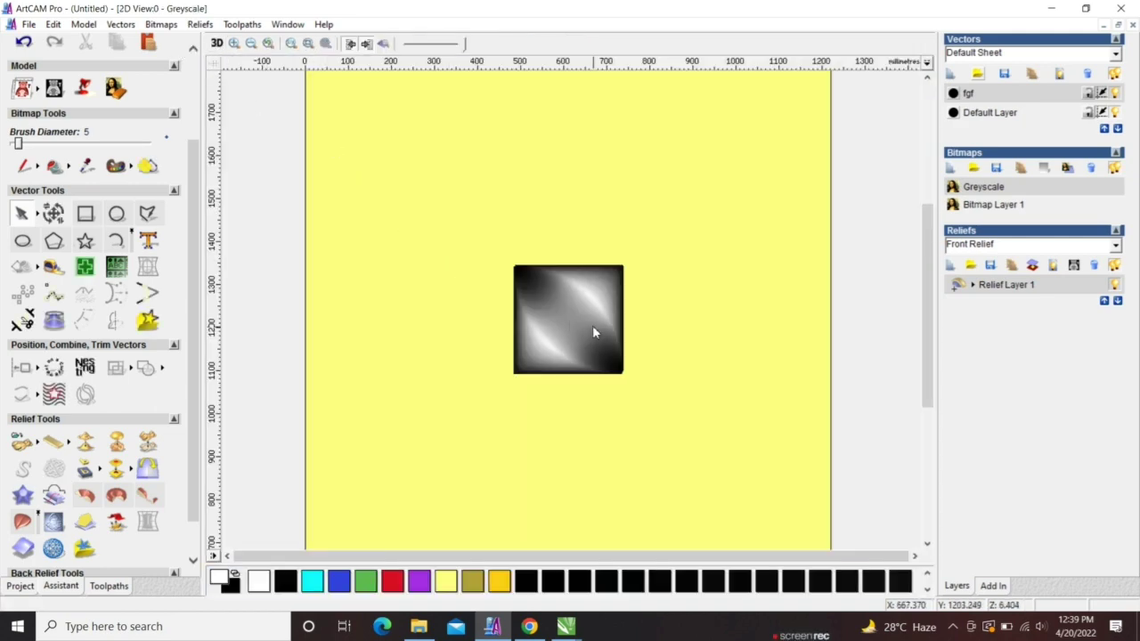
{"action": "scroll", "coordinate": [594, 332], "scroll_direction": "up", "scroll_amount": 2}
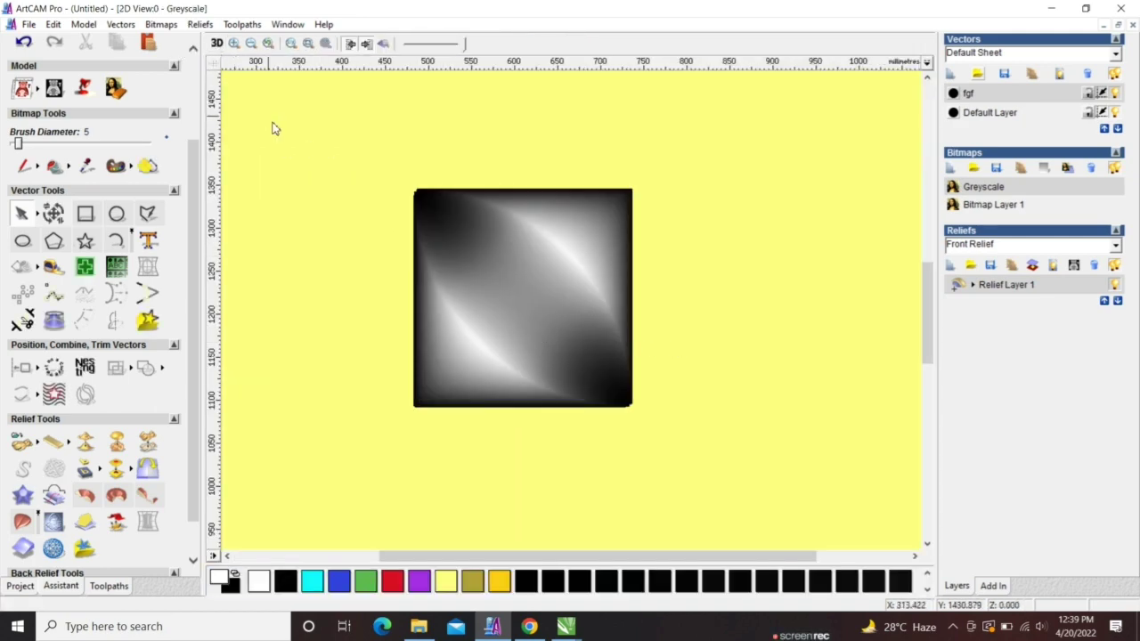
Step: Save the greyscale image to the Desktop as ggh in Windows Bitmap (*.bmp) format
{"action": "left_click", "coordinate": [242, 24]}
{"action": "left_click", "coordinate": [54, 24]}
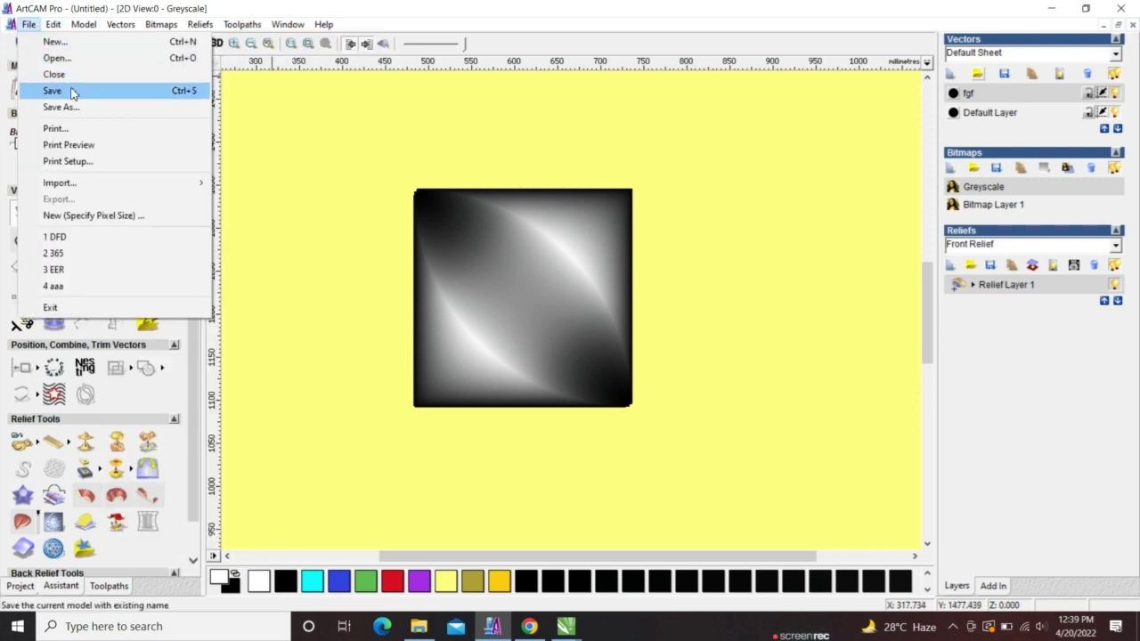
{"action": "left_click", "coordinate": [56, 91]}
{"action": "left_click", "coordinate": [561, 481]}
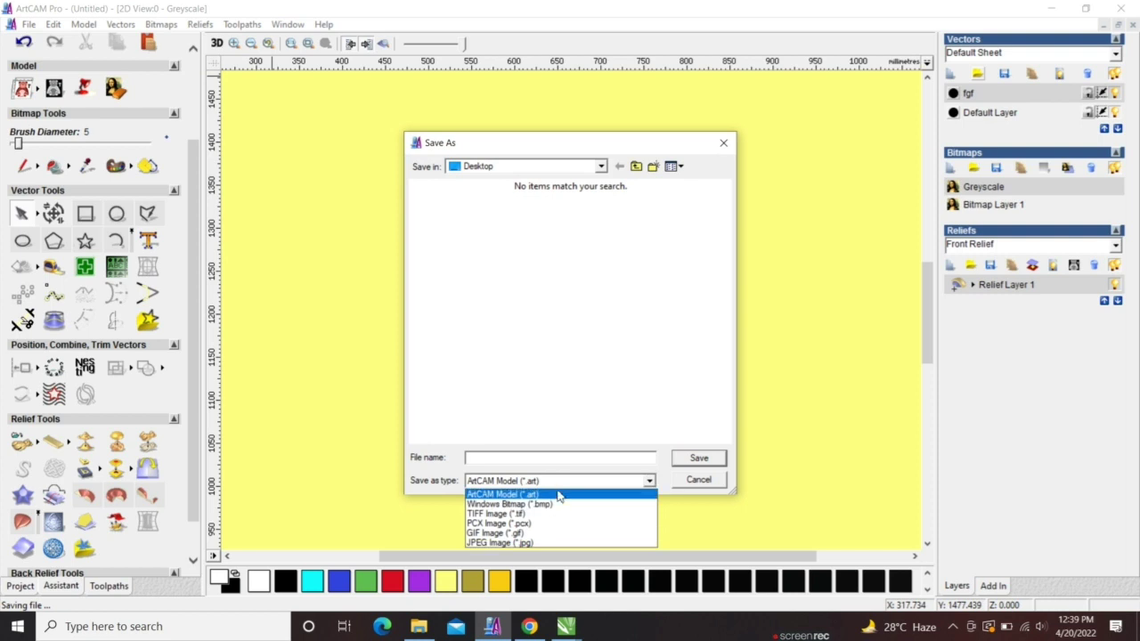
{"action": "left_click", "coordinate": [561, 505]}
{"action": "left_click", "coordinate": [573, 461]}
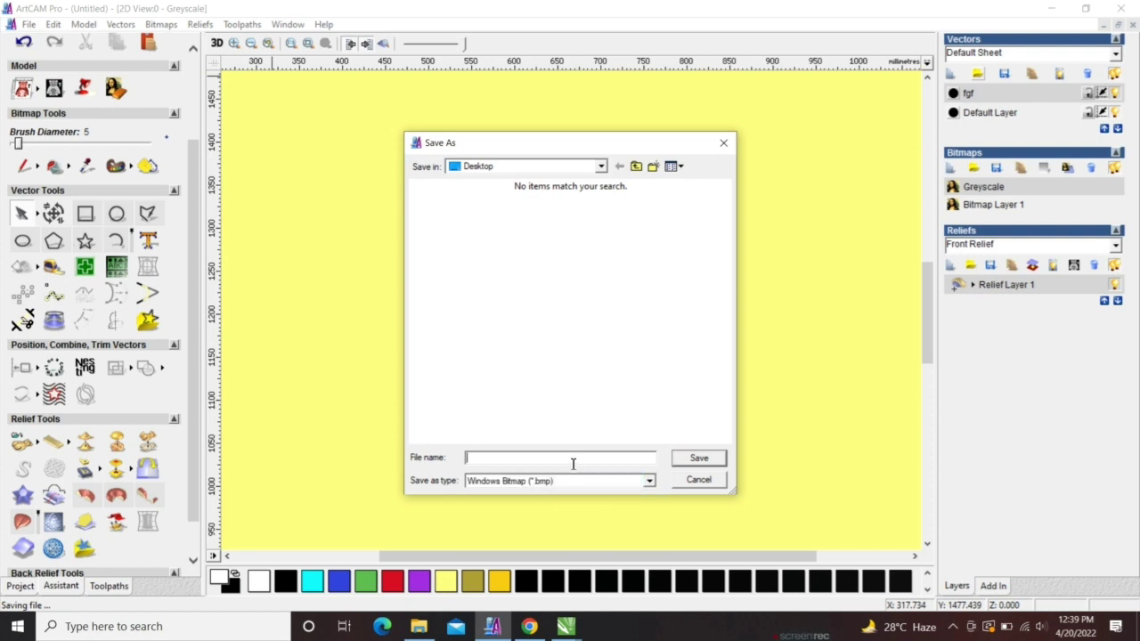
{"action": "left_click", "coordinate": [699, 458]}
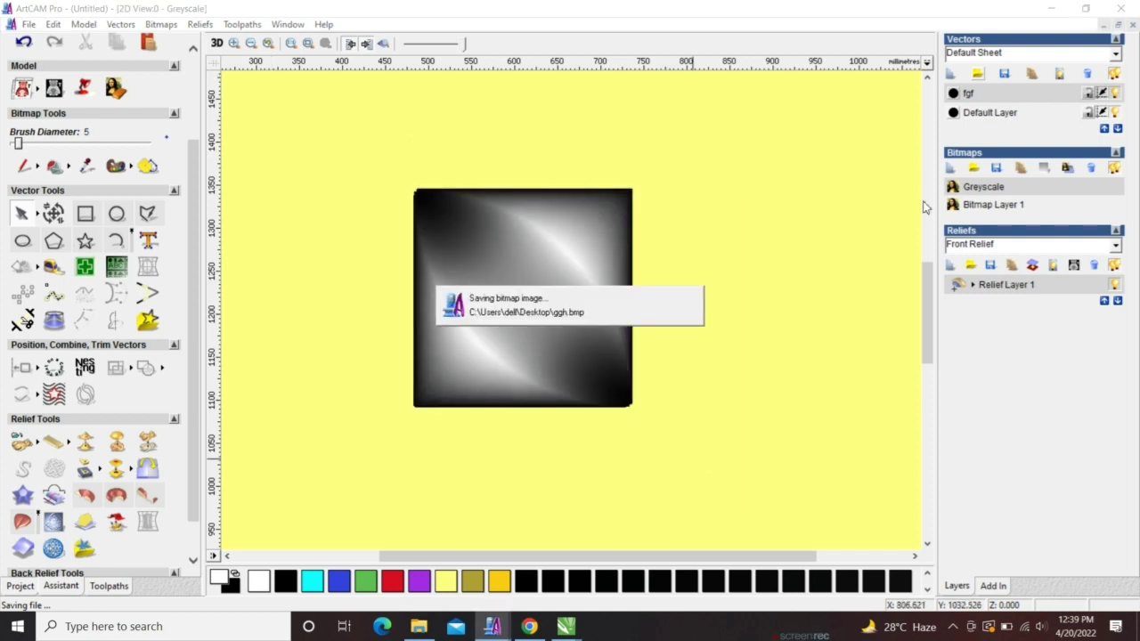
Step: Switch to CorelDRAW, move one leaf-in-square group away from the other, and delete it
{"action": "left_click", "coordinate": [1058, 10]}
{"action": "left_click_drag", "start_coordinate": [197, 249], "coordinate": [541, 333]}
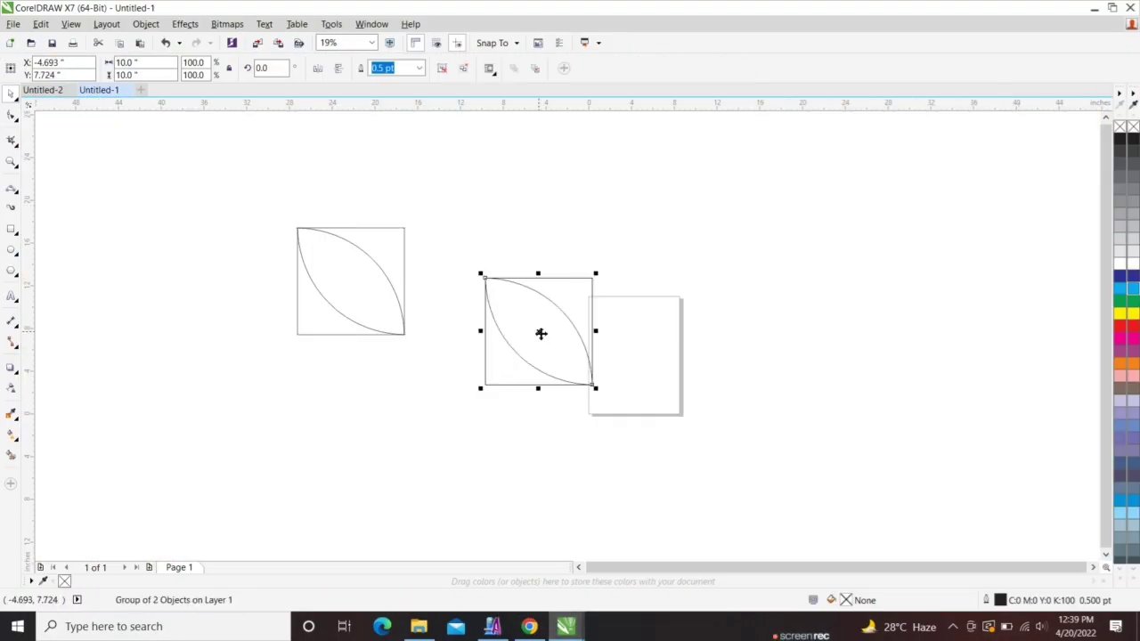
{"action": "scroll", "coordinate": [541, 333], "scroll_direction": "down", "scroll_amount": 3}
{"action": "key", "text": "Delete"}
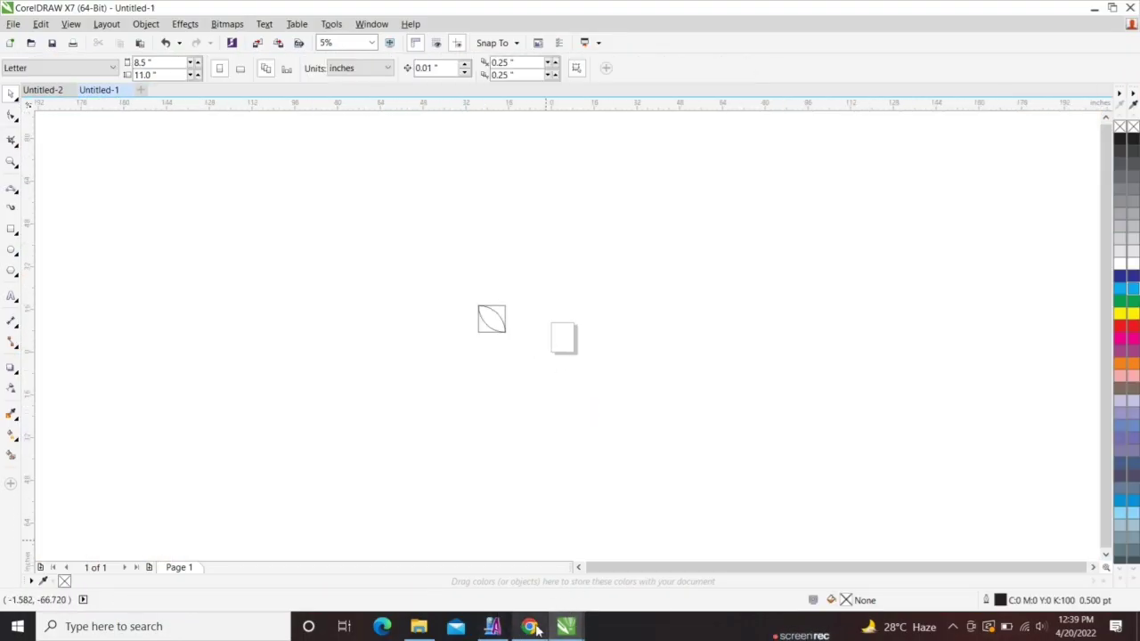
Step: Bring the ggh bitmap from the desktop into the CorelDRAW drawing and place it beside the remaining leaf-in-square motif
{"action": "left_click", "coordinate": [494, 627]}
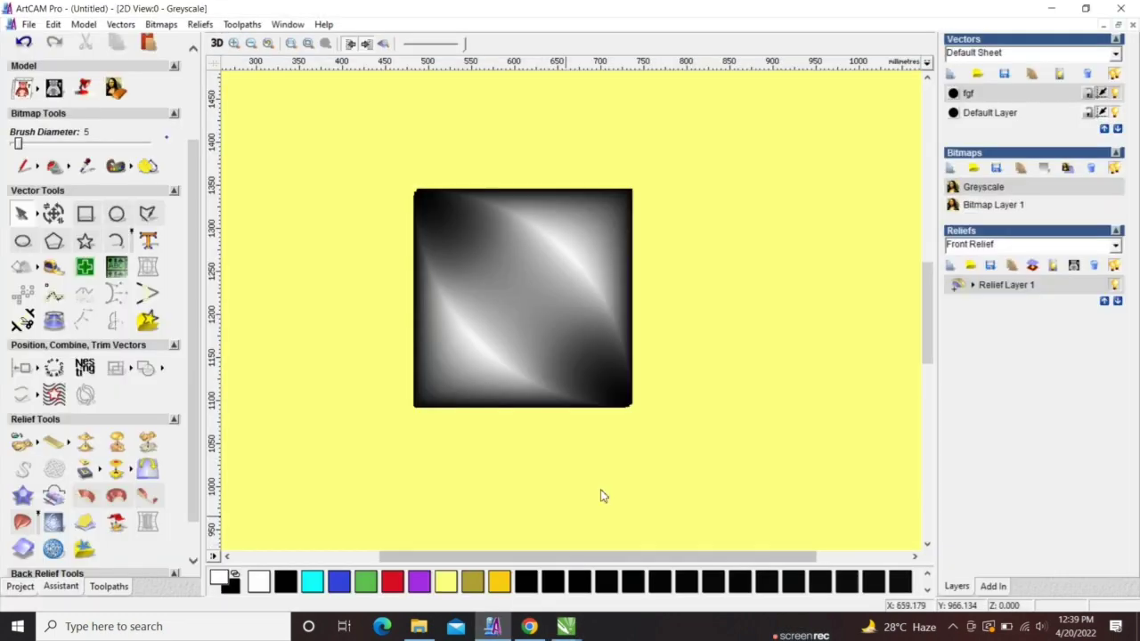
{"action": "left_click", "coordinate": [1055, 11]}
{"action": "left_click", "coordinate": [1094, 8]}
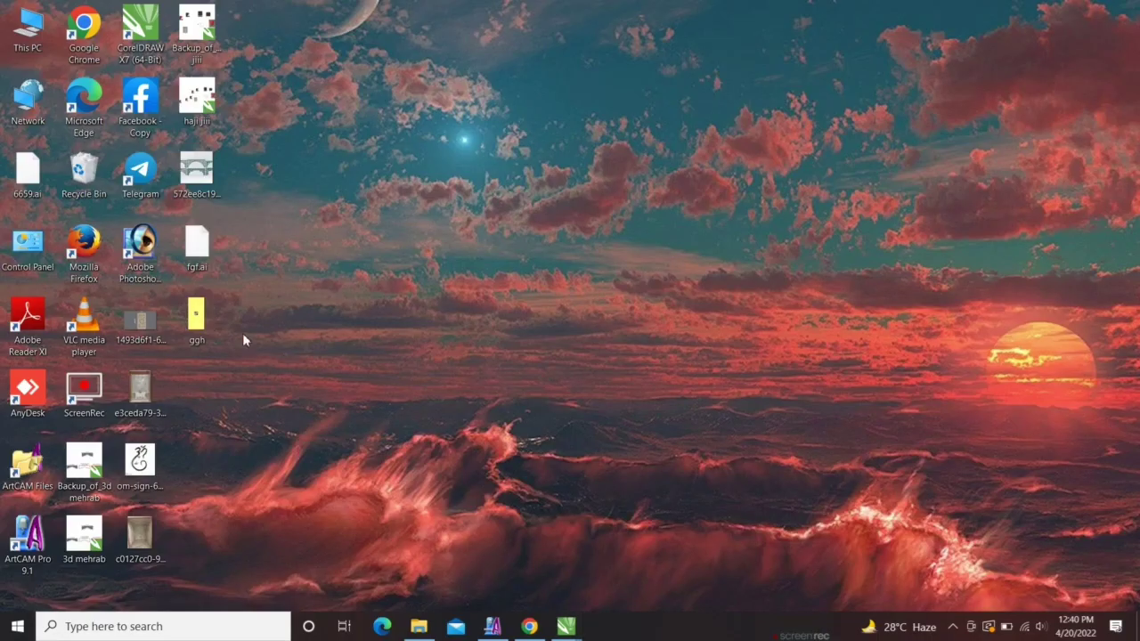
{"action": "left_click_drag", "start_coordinate": [196, 319], "coordinate": [412, 283]}
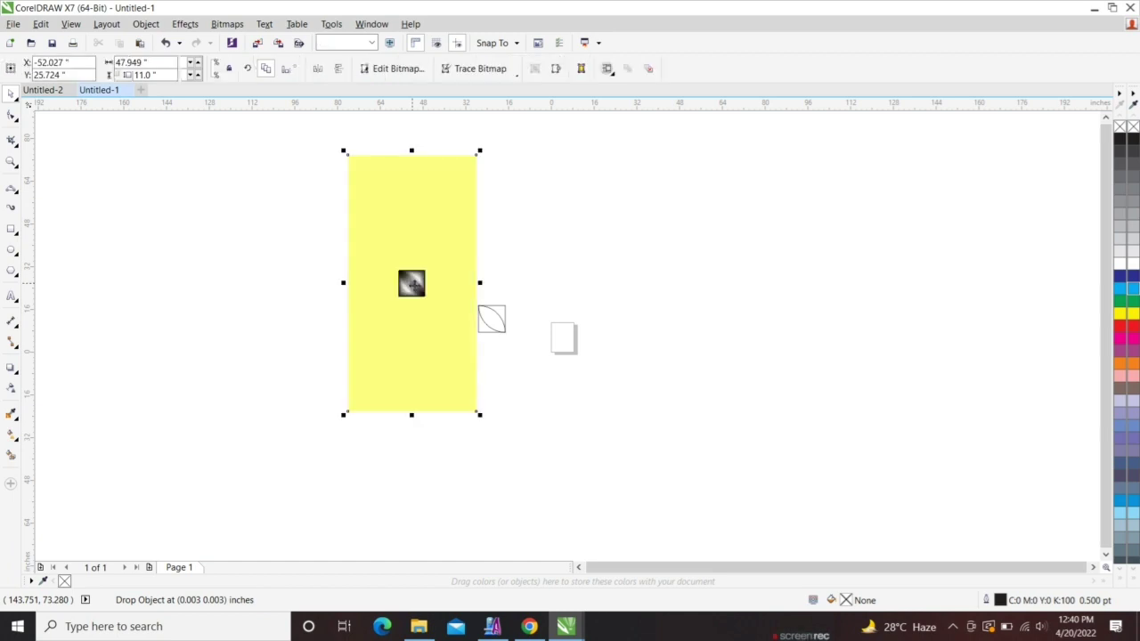
{"action": "left_click_drag", "start_coordinate": [466, 192], "coordinate": [437, 241]}
Step: Separate the square from the leaf outline and centre it on the greyscale image inside the imported bitmap
{"action": "left_click_drag", "start_coordinate": [505, 317], "coordinate": [540, 262]}
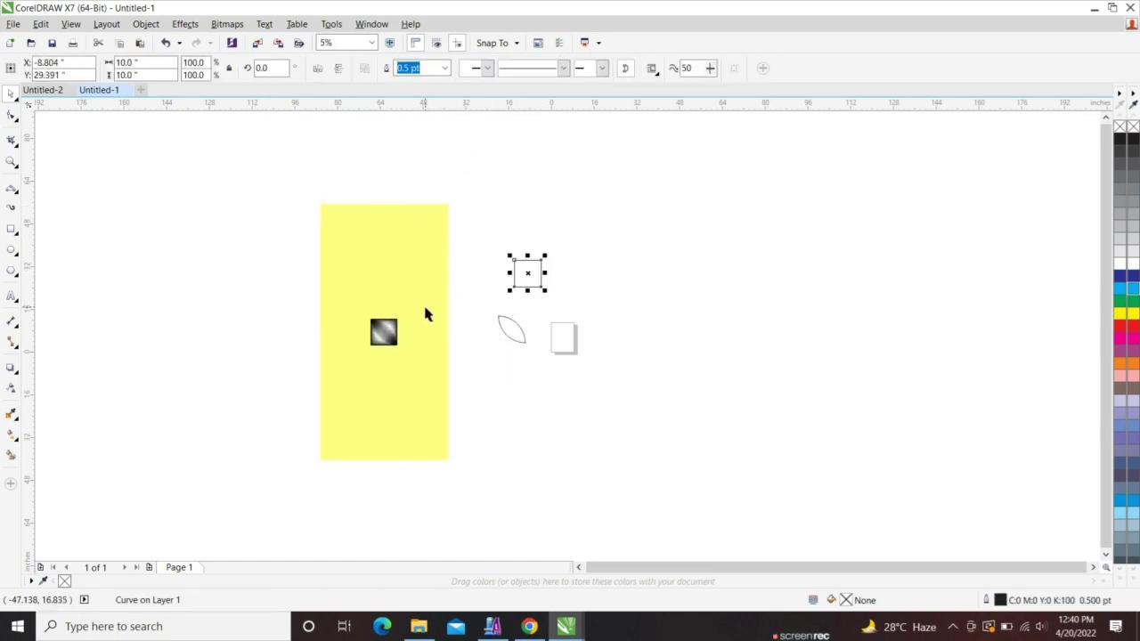
{"action": "left_click", "coordinate": [425, 307], "text": "shift"}
{"action": "key", "text": "Delete"}
{"action": "left_click", "coordinate": [419, 274]}
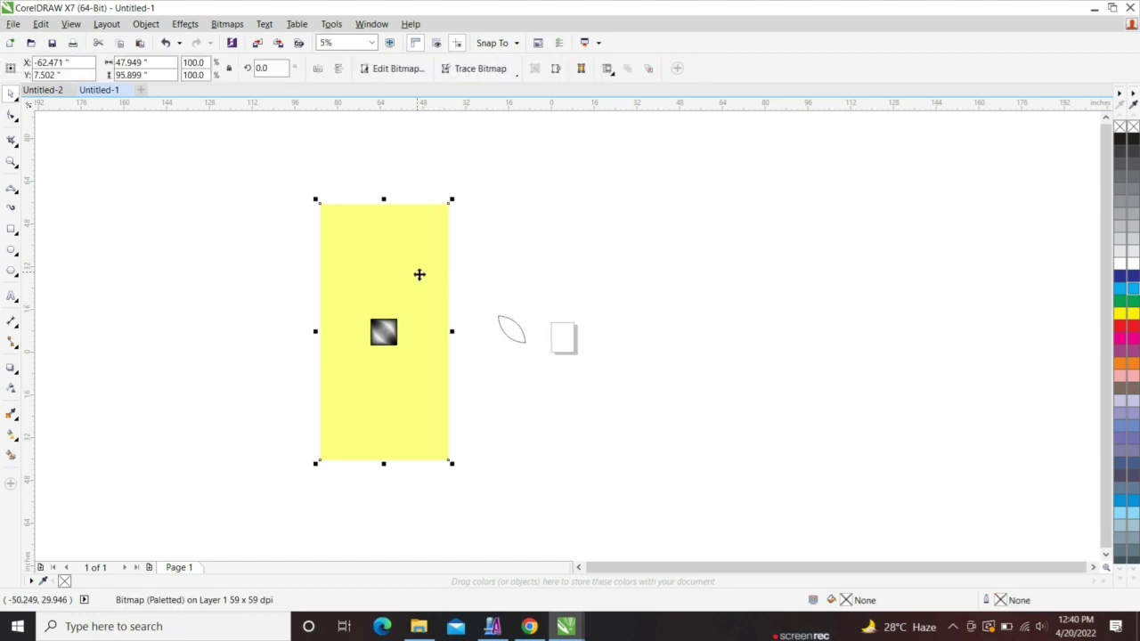
Step: Intersect the centred square with the bitmap and move the cut-out greyscale piece and the square off the yellow background
{"action": "left_click_drag", "start_coordinate": [299, 286], "coordinate": [457, 407]}
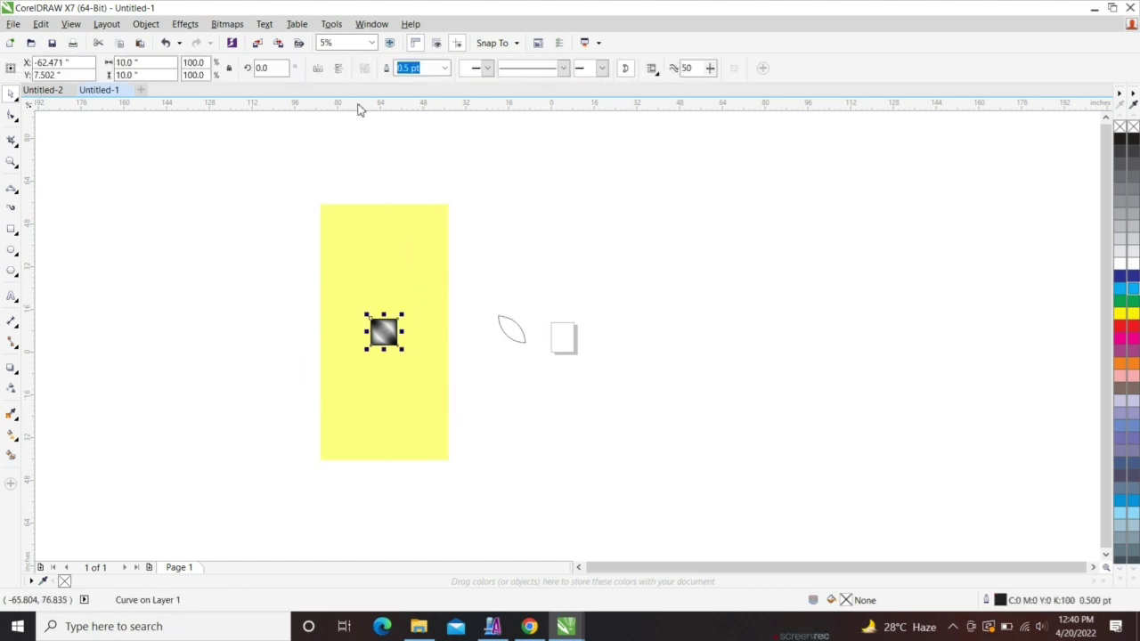
{"action": "left_click", "coordinate": [379, 237], "text": "shift"}
{"action": "left_click", "coordinate": [425, 77]}
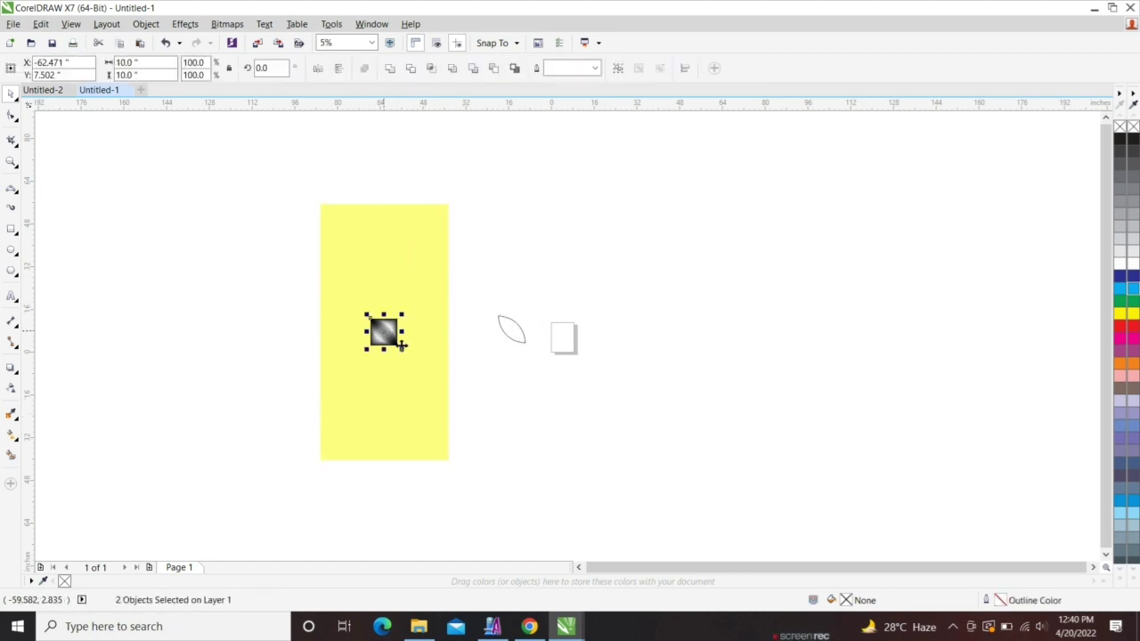
{"action": "left_click_drag", "start_coordinate": [374, 332], "coordinate": [414, 401]}
{"action": "scroll", "coordinate": [529, 469], "scroll_direction": "up", "scroll_amount": 2}
{"action": "left_click", "coordinate": [492, 427]}
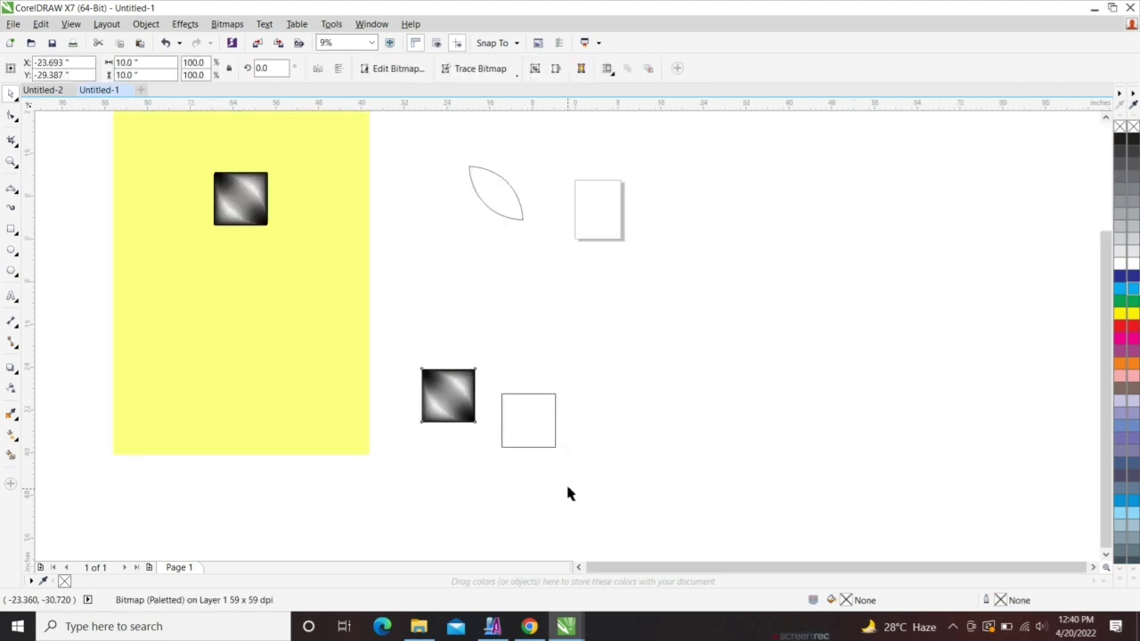
Step: Delete the leftover square outline and select the cut-out greyscale bitmap
{"action": "left_click", "coordinate": [521, 435]}
{"action": "key", "text": "Delete"}
{"action": "left_click", "coordinate": [467, 409]}
{"action": "scroll", "coordinate": [457, 400], "scroll_direction": "up", "scroll_amount": 2}
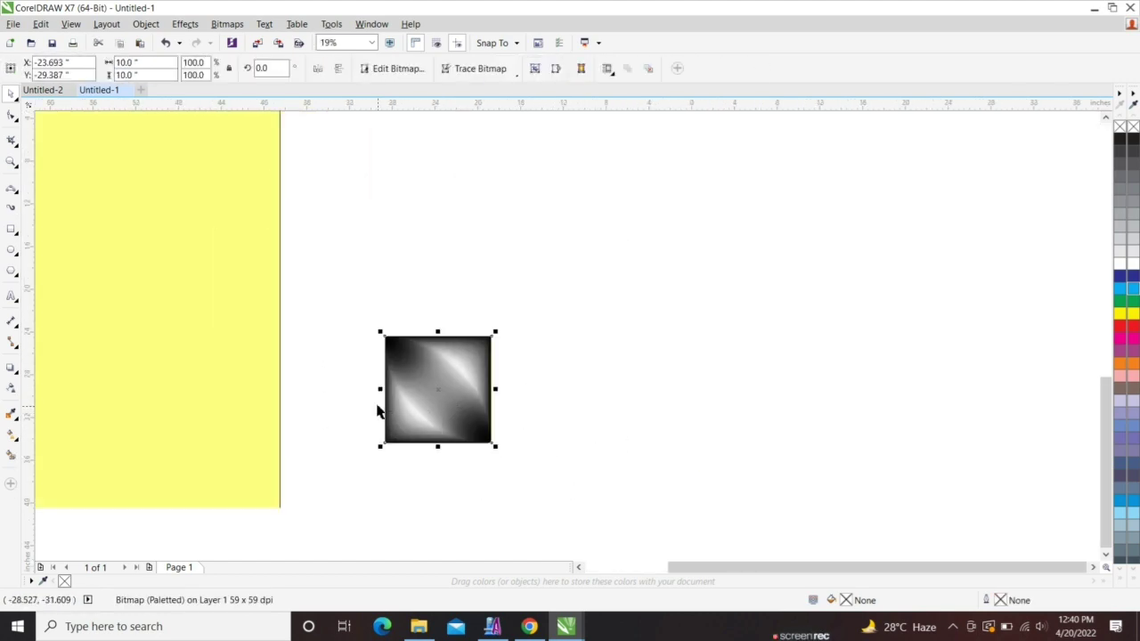
Step: Try to mirror a copy of the greyscale bitmap beside the original and inspect the yellow remnants at the seam
{"action": "left_click_drag", "start_coordinate": [380, 389], "coordinate": [526, 391], "text": "ctrl"}
{"action": "right_click", "coordinate": [526, 392], "text": "ctrl"}
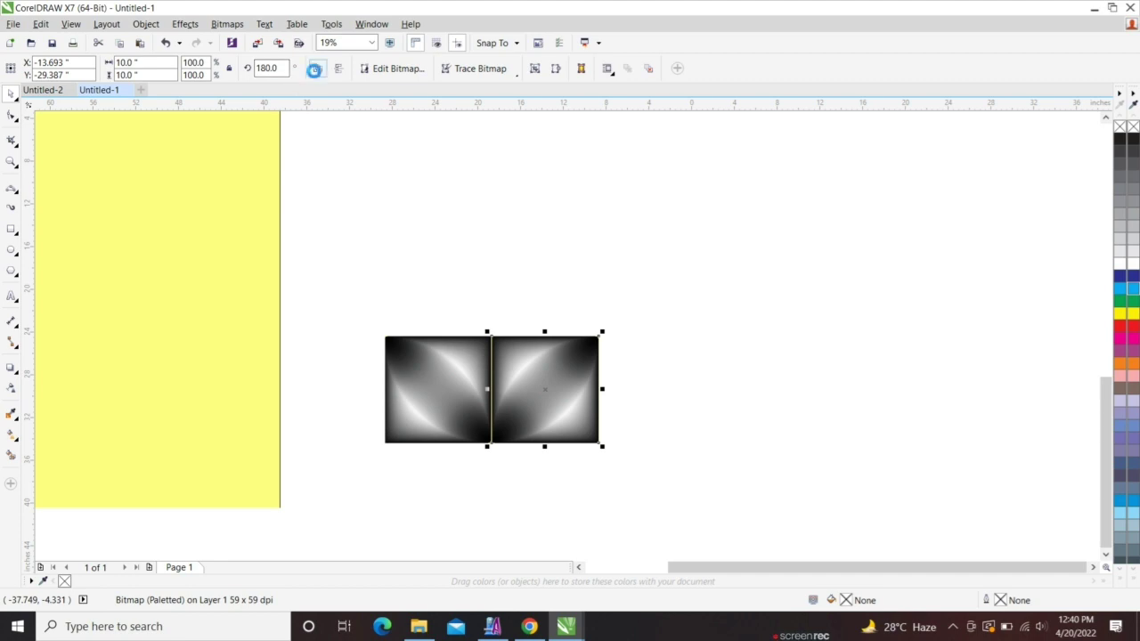
{"action": "scroll", "coordinate": [522, 381], "scroll_direction": "up", "scroll_amount": 5}
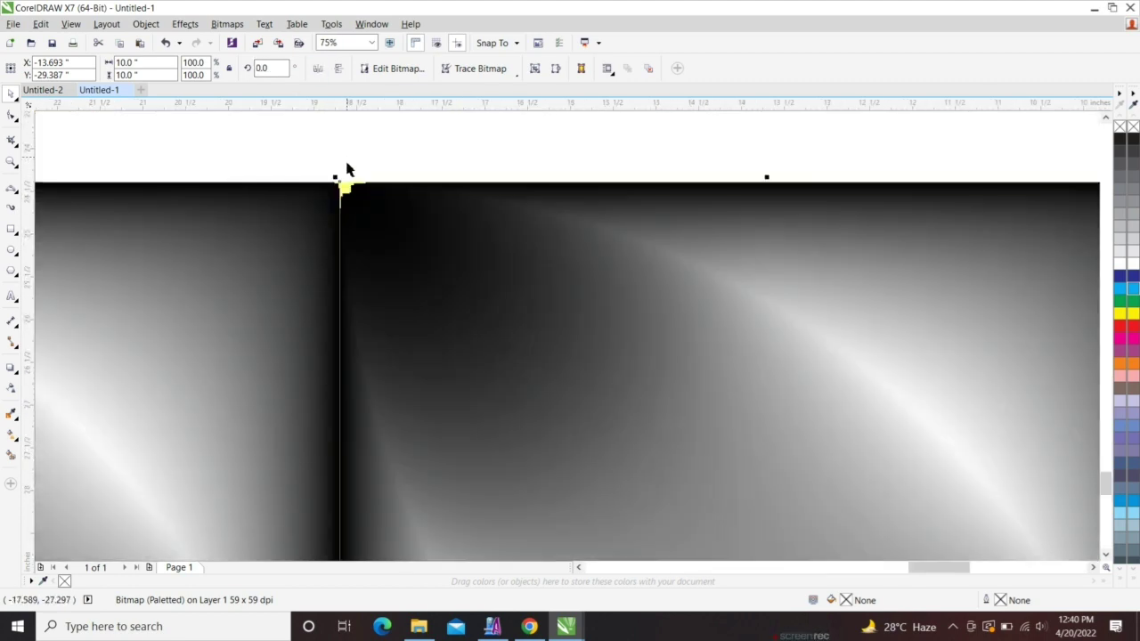
{"action": "scroll", "coordinate": [348, 169], "scroll_direction": "up", "scroll_amount": 2}
{"action": "scroll", "coordinate": [427, 307], "scroll_direction": "down", "scroll_amount": 7}
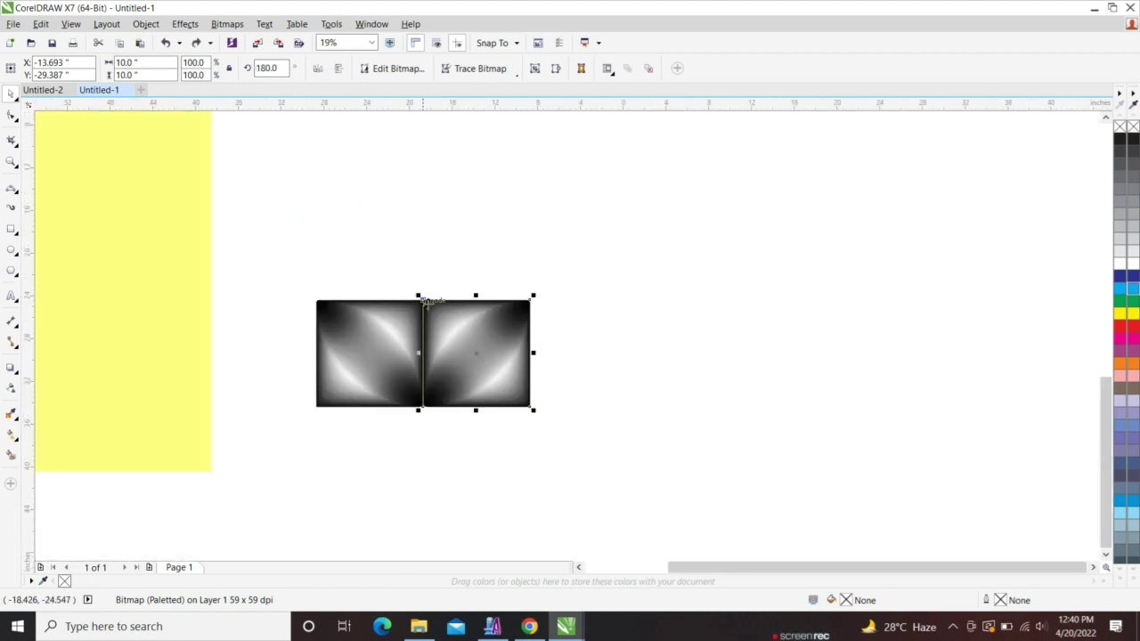
Step: Undo the mirrored copy and the square's deletion, and move the bitmap and the restored square outline apart so the outline is reachable
{"action": "key", "text": "ctrl+z"}
{"action": "key", "text": "ctrl+z"}
{"action": "key", "text": "ctrl+z"}
{"action": "left_click_drag", "start_coordinate": [534, 379], "coordinate": [581, 383]}
{"action": "left_click", "coordinate": [506, 375]}
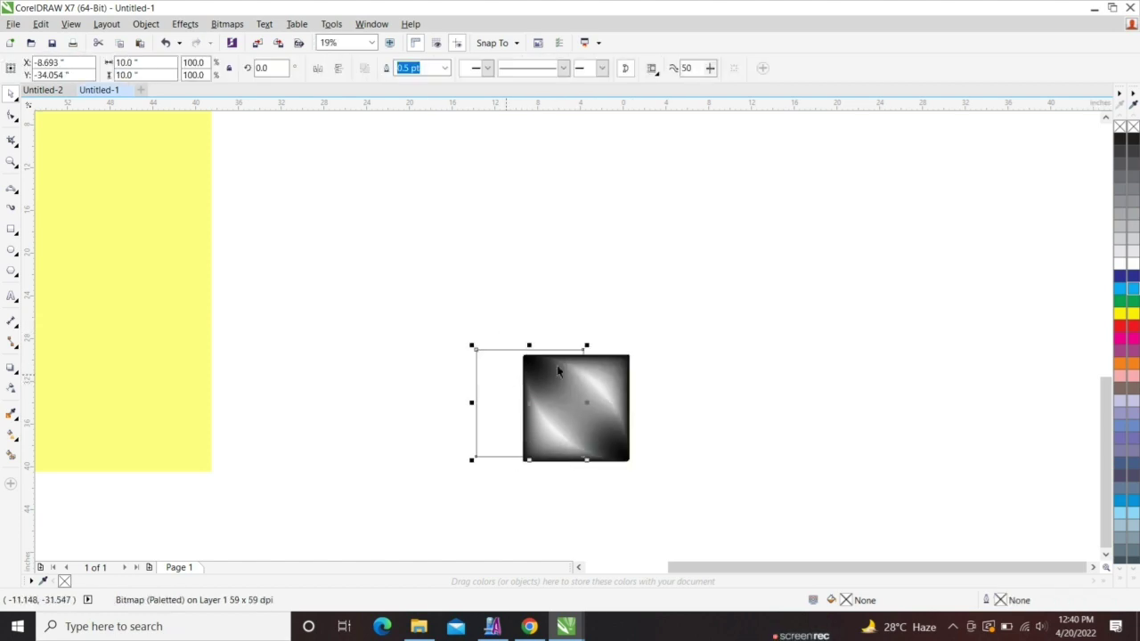
{"action": "left_click", "coordinate": [809, 264]}
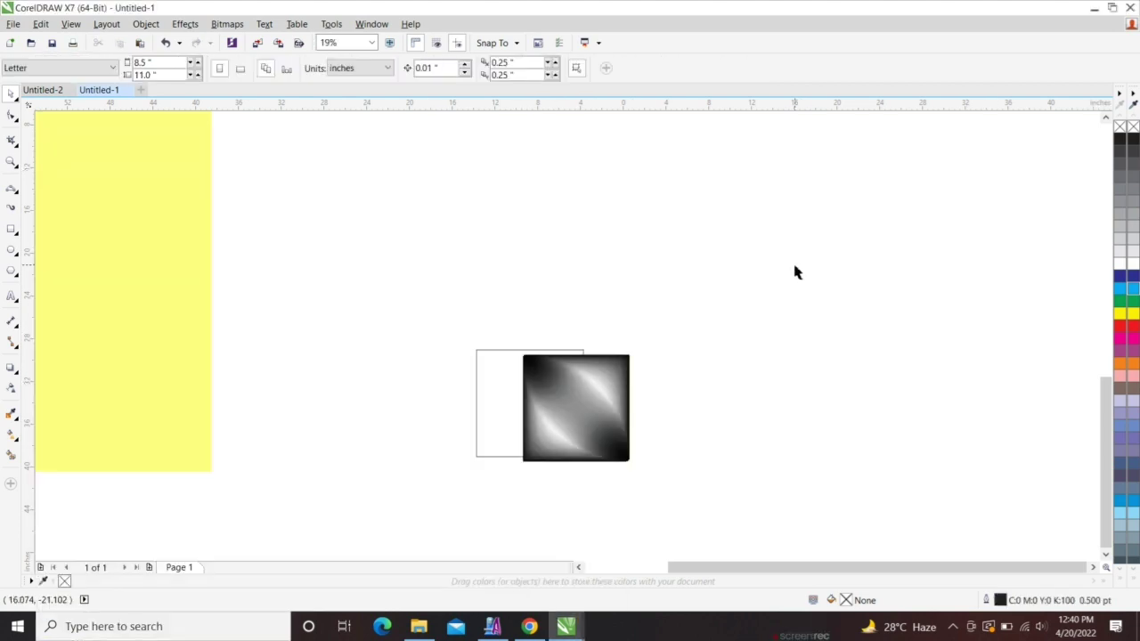
Step: Apply a one-step inside contour with a 0.02 in offset to the square outline and break the contour group apart
{"action": "key", "text": "ctrl+F9"}
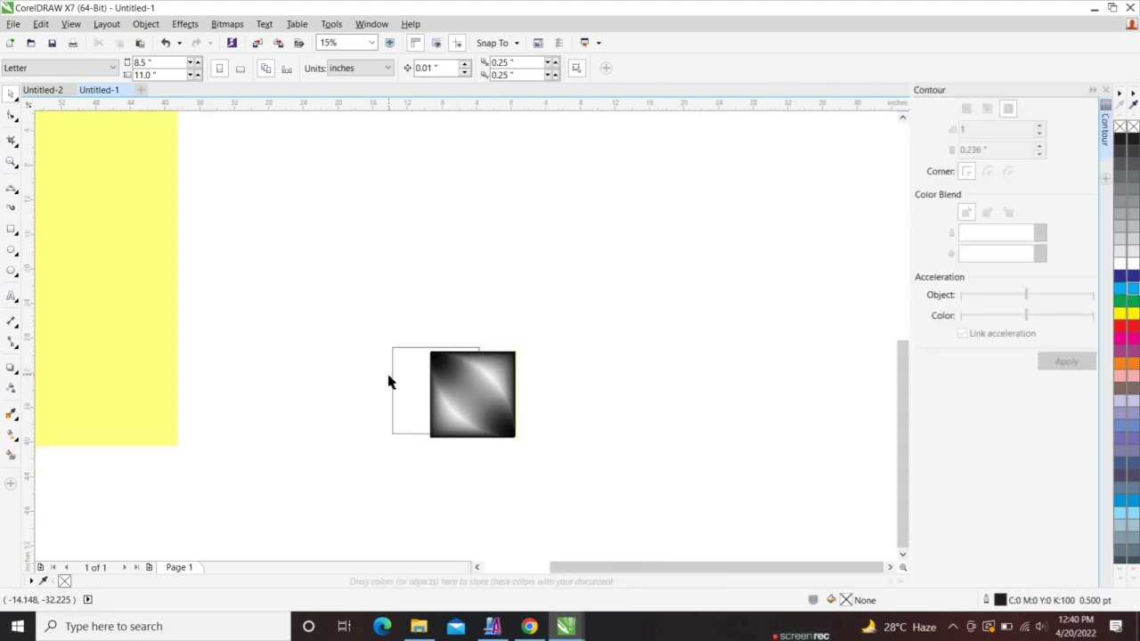
{"action": "left_click", "coordinate": [392, 381]}
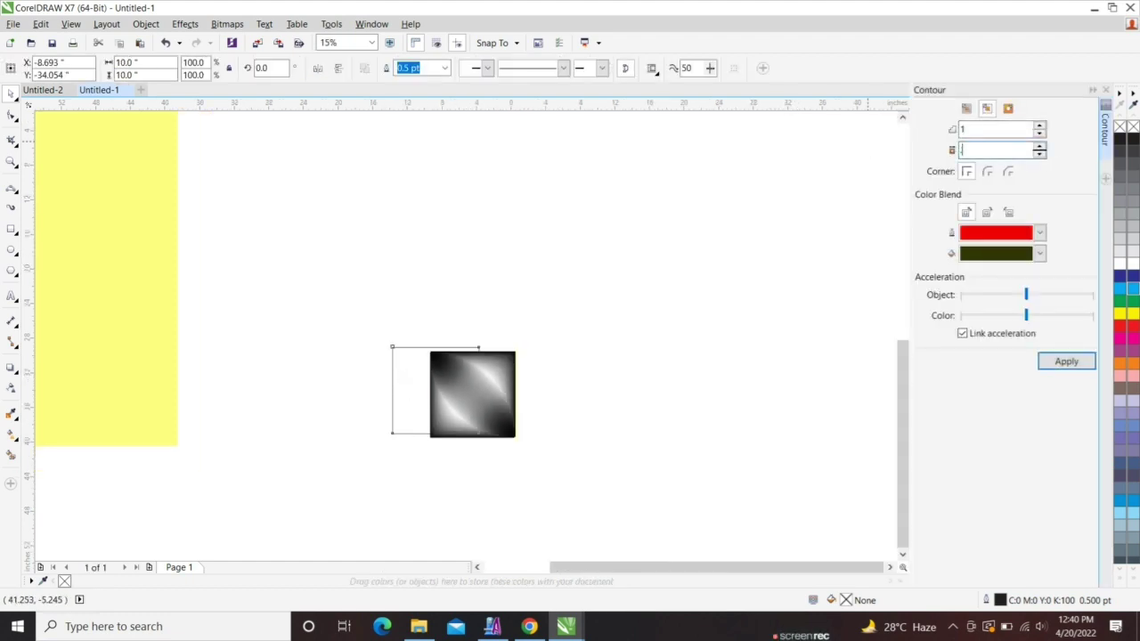
{"action": "key", "text": "Return"}
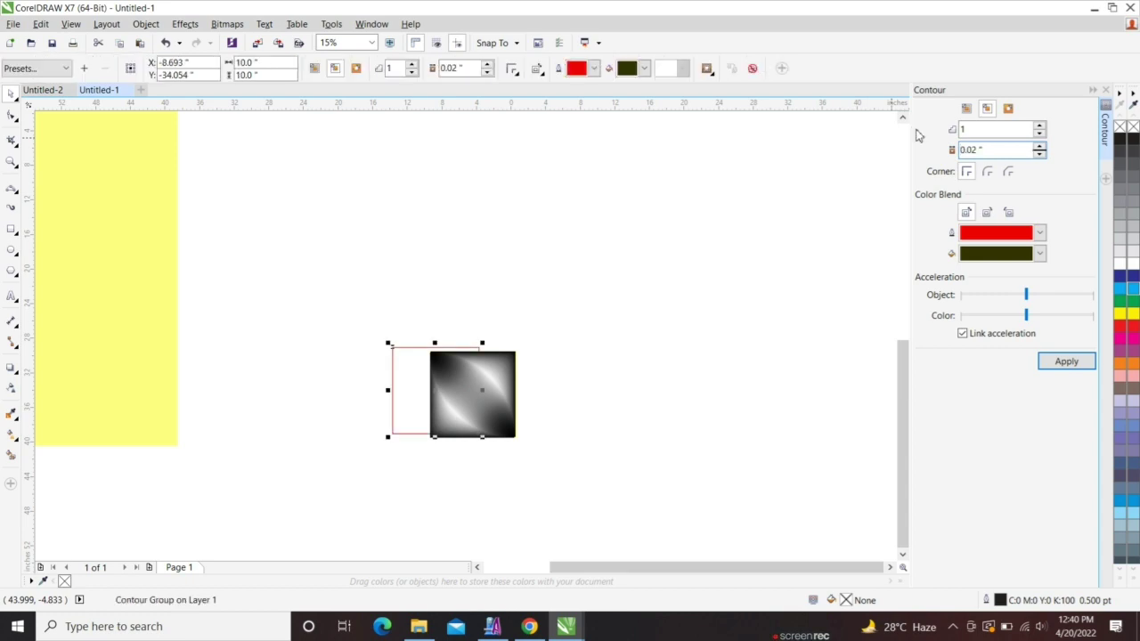
{"action": "scroll", "coordinate": [396, 374], "scroll_direction": "up", "scroll_amount": 4}
{"action": "right_click", "coordinate": [430, 347]}
{"action": "left_click", "coordinate": [473, 370]}
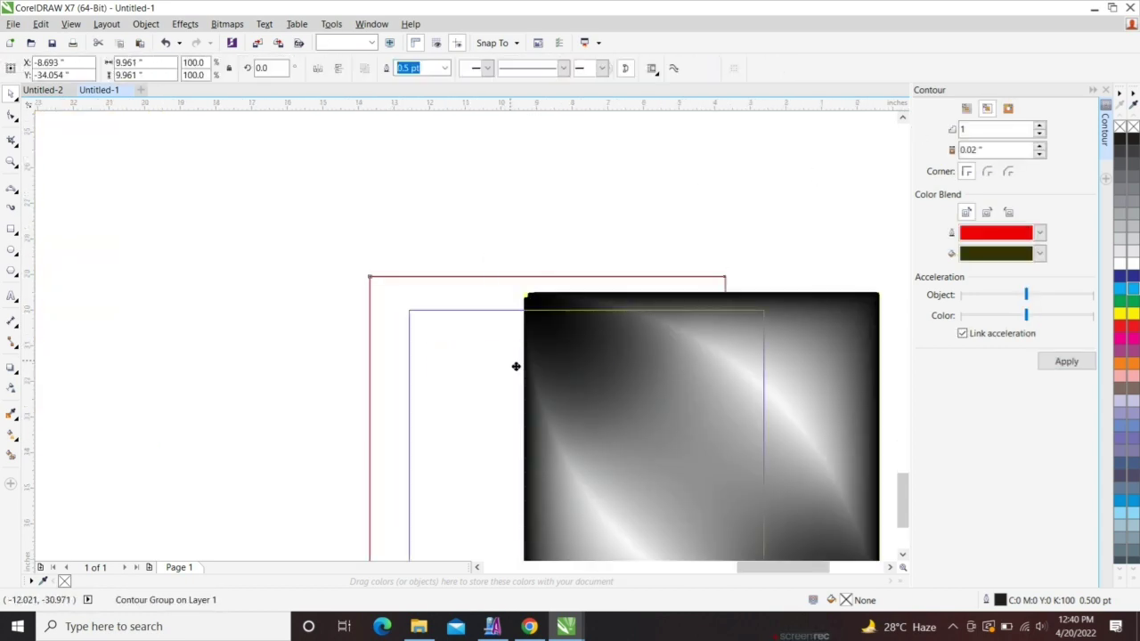
Step: Centre the inner contour square horizontally and vertically on the greyscale bitmap
{"action": "left_click", "coordinate": [802, 317], "text": "shift"}
{"action": "key", "text": "c"}
{"action": "key", "text": "e"}
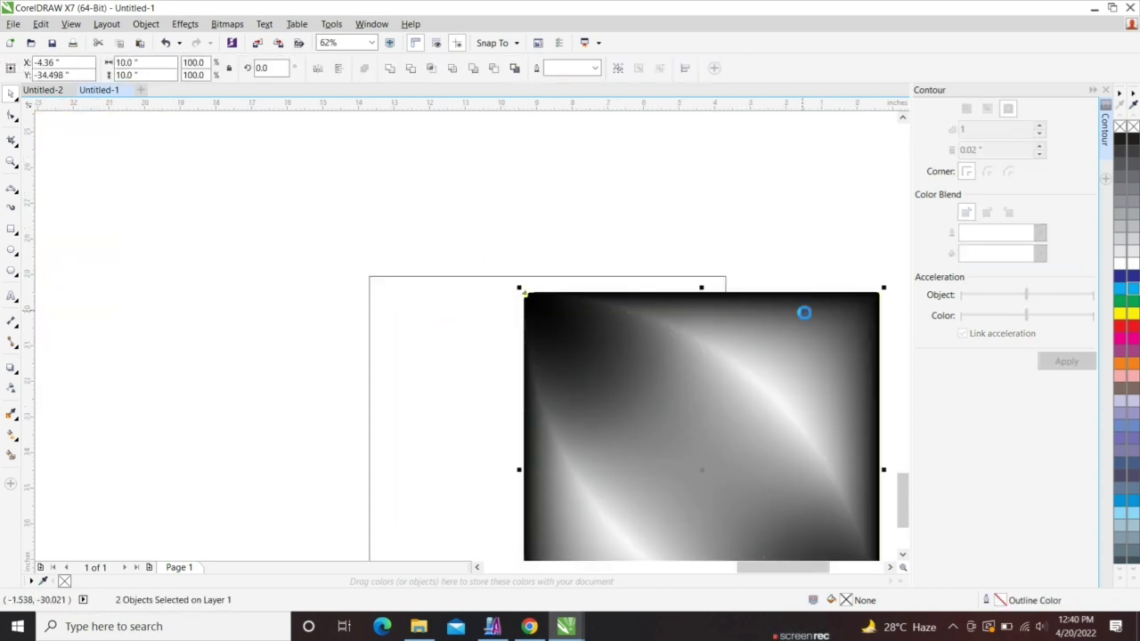
{"action": "left_click", "coordinate": [802, 315]}
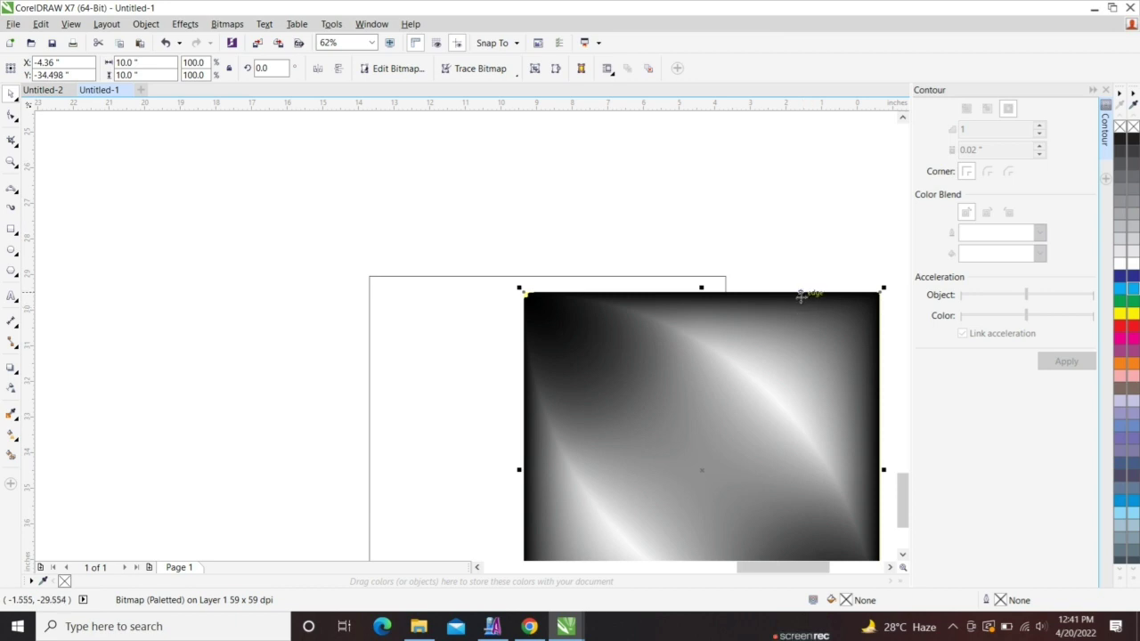
Step: Move the original square outline clear of the bitmap and check the red contour square against the bitmap's corners
{"action": "left_click", "coordinate": [667, 288]}
{"action": "scroll", "coordinate": [434, 268], "scroll_direction": "up", "scroll_amount": 5}
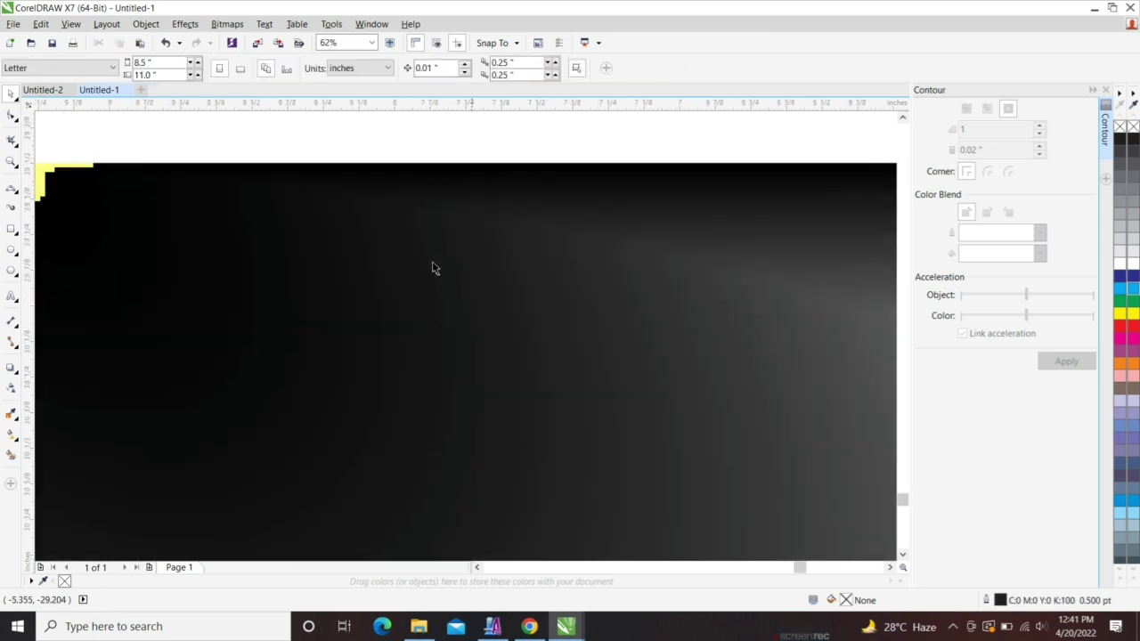
{"action": "left_click", "coordinate": [382, 288]}
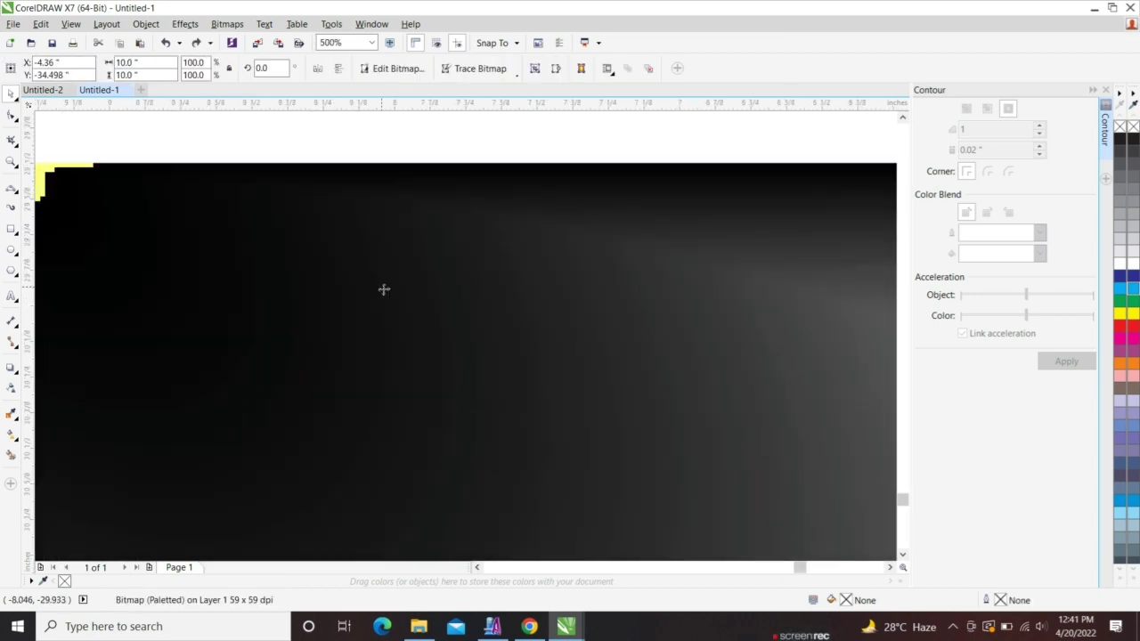
{"action": "scroll", "coordinate": [383, 290], "scroll_direction": "down", "scroll_amount": 4}
{"action": "left_click_drag", "start_coordinate": [383, 232], "coordinate": [213, 241]}
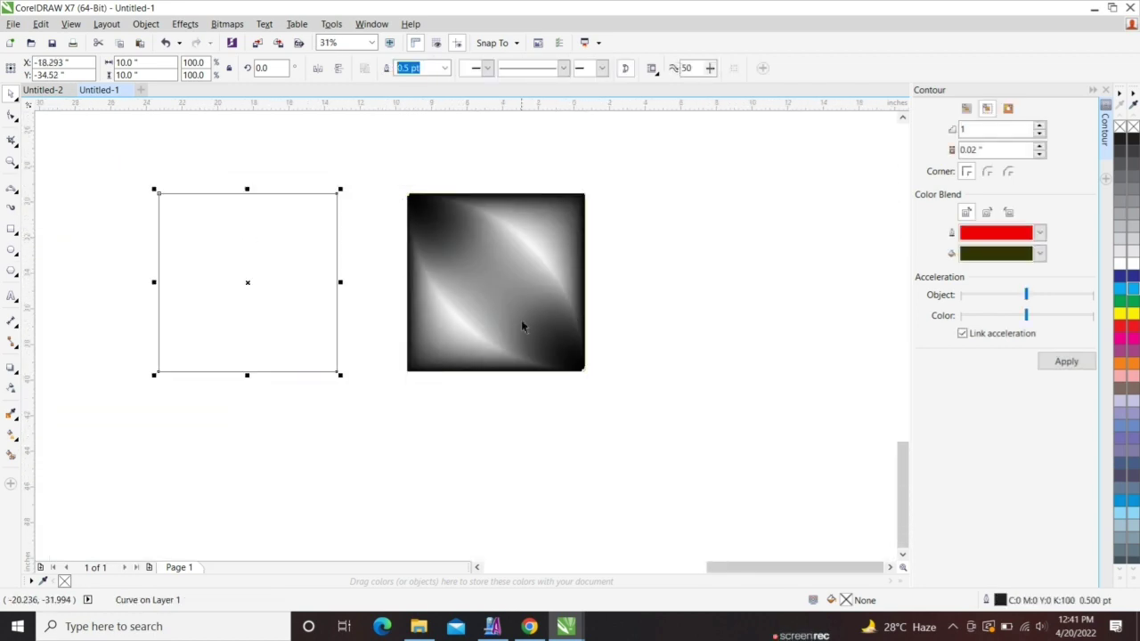
{"action": "left_click", "coordinate": [516, 274]}
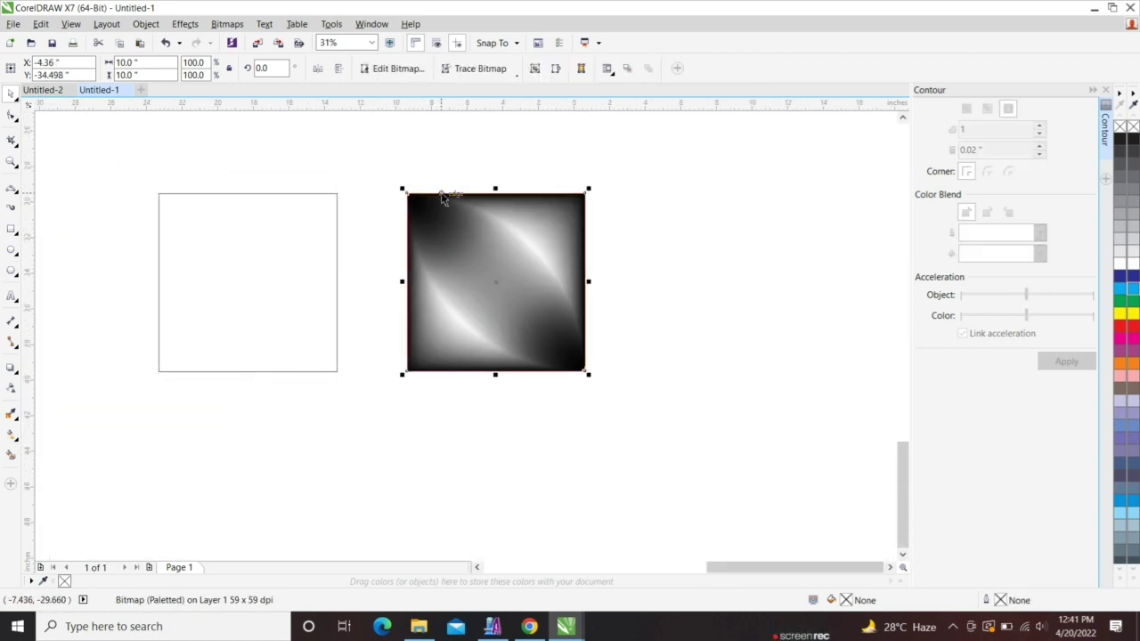
{"action": "scroll", "coordinate": [400, 183], "scroll_direction": "up", "scroll_amount": 4}
{"action": "scroll", "coordinate": [432, 193], "scroll_direction": "down", "scroll_amount": 4}
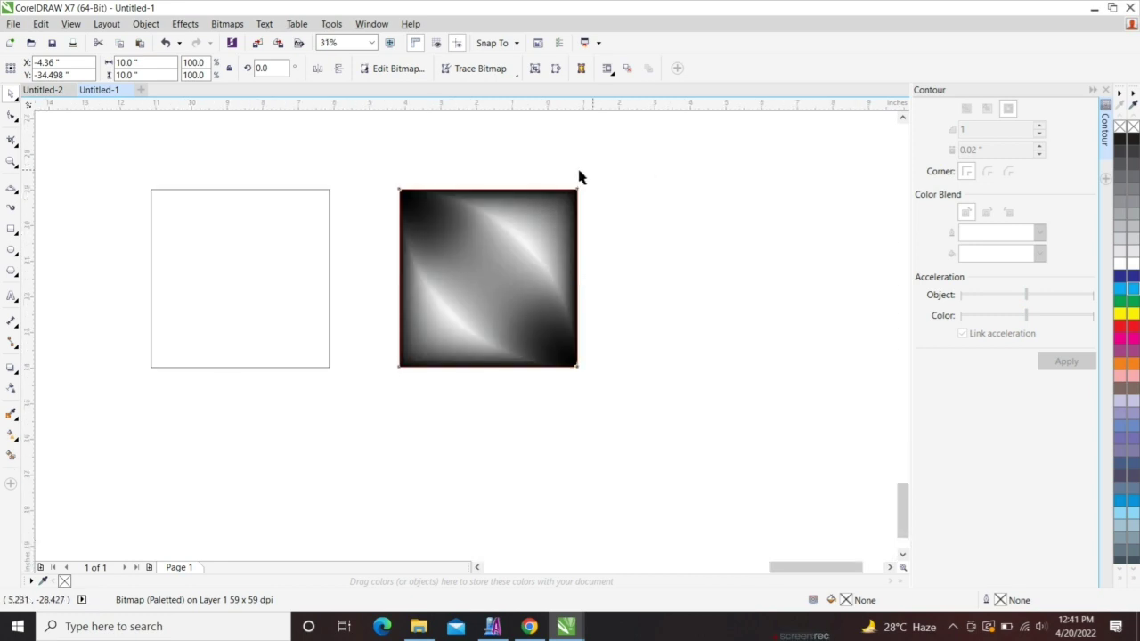
Step: Shrink the red contour square about its centre to about 9.73 in so it excludes the yellow corner remnants
{"action": "scroll", "coordinate": [578, 177], "scroll_direction": "up", "scroll_amount": 3}
{"action": "left_click_drag", "start_coordinate": [578, 354], "coordinate": [565, 366], "text": "shift"}
{"action": "left_click", "coordinate": [603, 355]}
{"action": "key", "text": "ctrl+z"}
{"action": "left_click", "coordinate": [567, 362]}
{"action": "scroll", "coordinate": [649, 323], "scroll_direction": "down", "scroll_amount": 4}
{"action": "scroll", "coordinate": [437, 325], "scroll_direction": "up", "scroll_amount": 3}
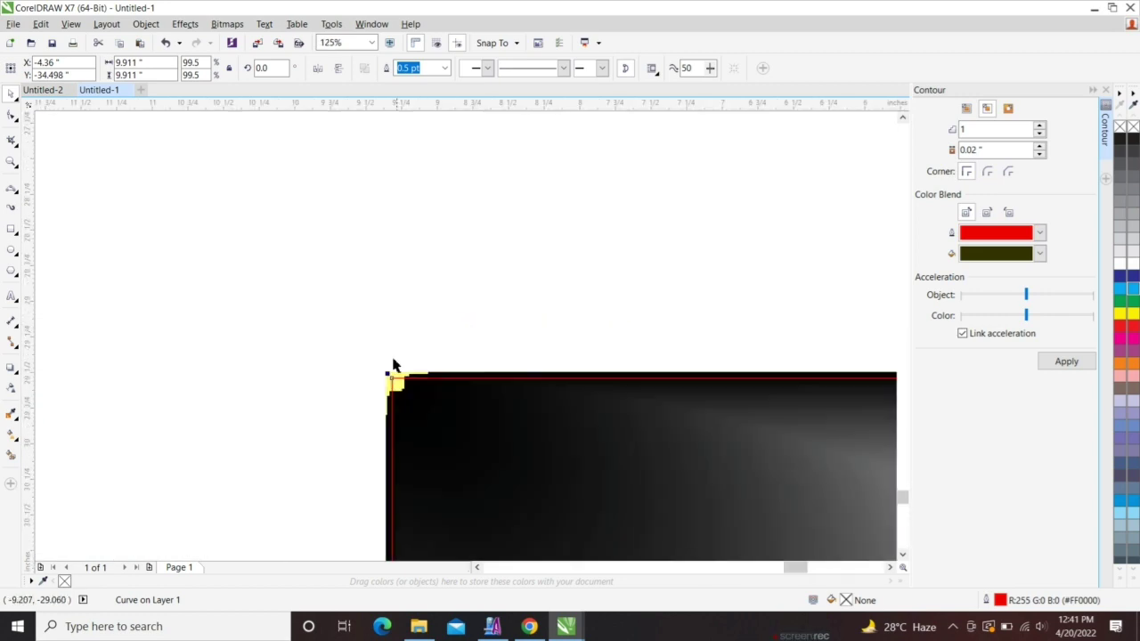
{"action": "scroll", "coordinate": [392, 342], "scroll_direction": "down", "scroll_amount": 5}
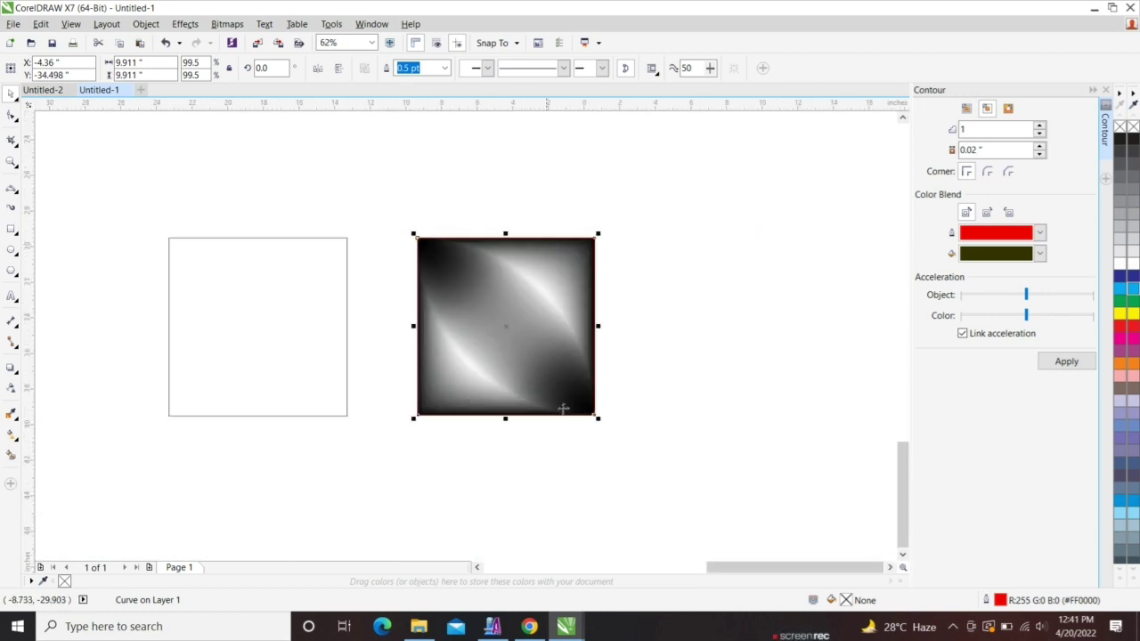
{"action": "scroll", "coordinate": [561, 410], "scroll_direction": "up", "scroll_amount": 4}
{"action": "left_click_drag", "start_coordinate": [460, 408], "coordinate": [446, 381]}
{"action": "scroll", "coordinate": [466, 393], "scroll_direction": "down", "scroll_amount": 1}
Step: Intersect the red square with the greyscale bitmap, delete the leftover bitmap, and select the cropped piece
{"action": "left_click", "coordinate": [427, 262], "text": "shift"}
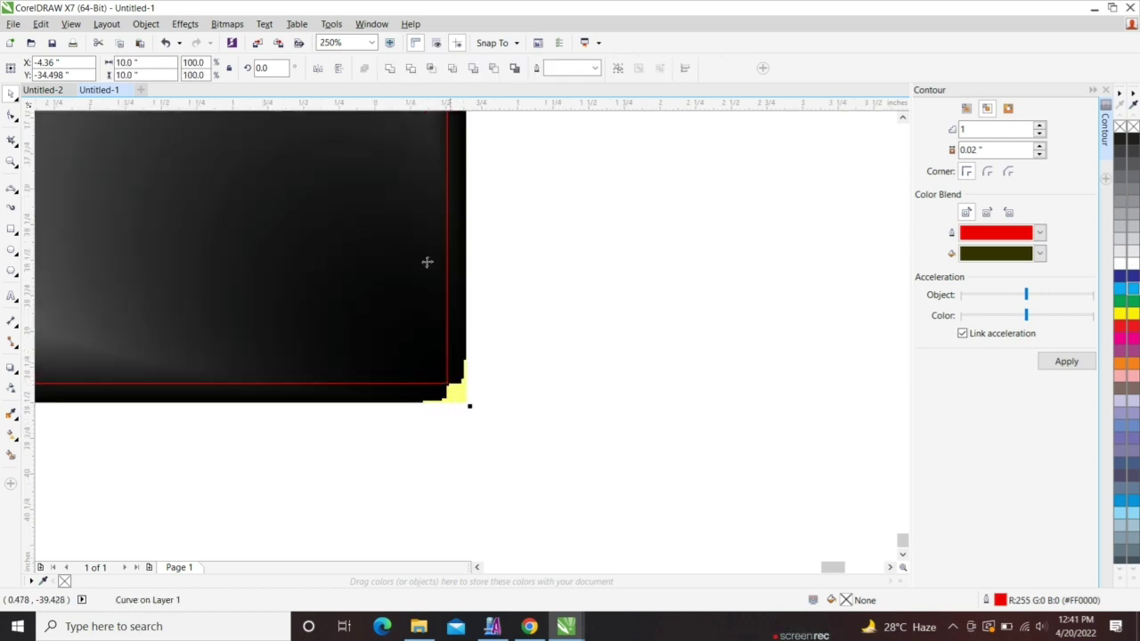
{"action": "left_click_drag", "start_coordinate": [451, 342], "coordinate": [493, 359]}
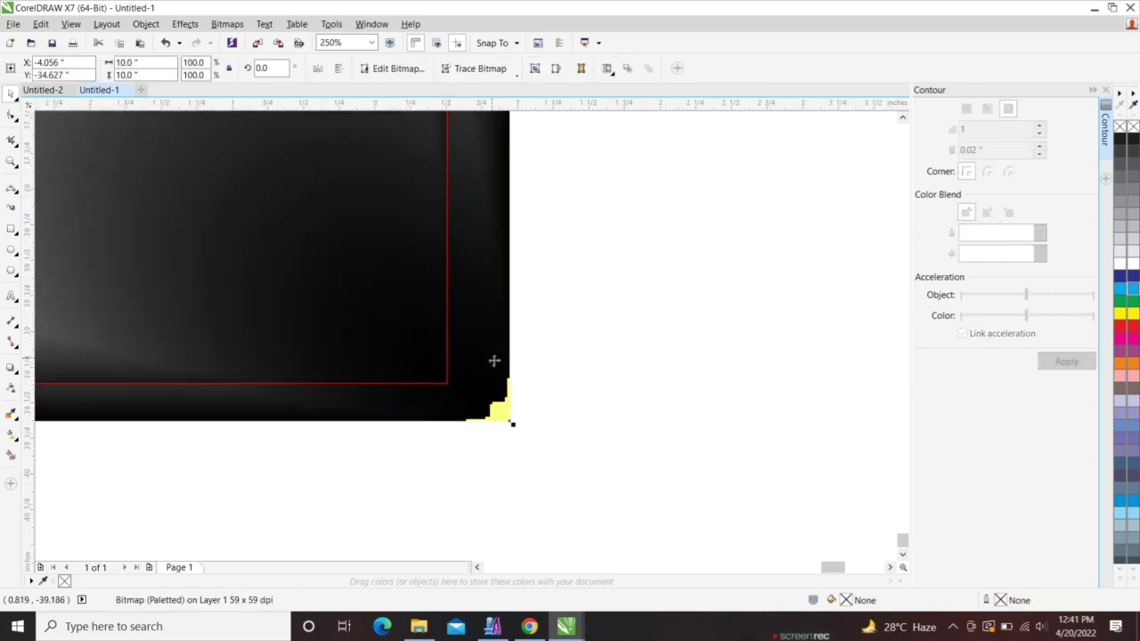
{"action": "key", "text": "Delete"}
{"action": "scroll", "coordinate": [477, 384], "scroll_direction": "down", "scroll_amount": 1}
{"action": "scroll", "coordinate": [477, 390], "scroll_direction": "down", "scroll_amount": 3}
{"action": "left_click", "coordinate": [326, 312]}
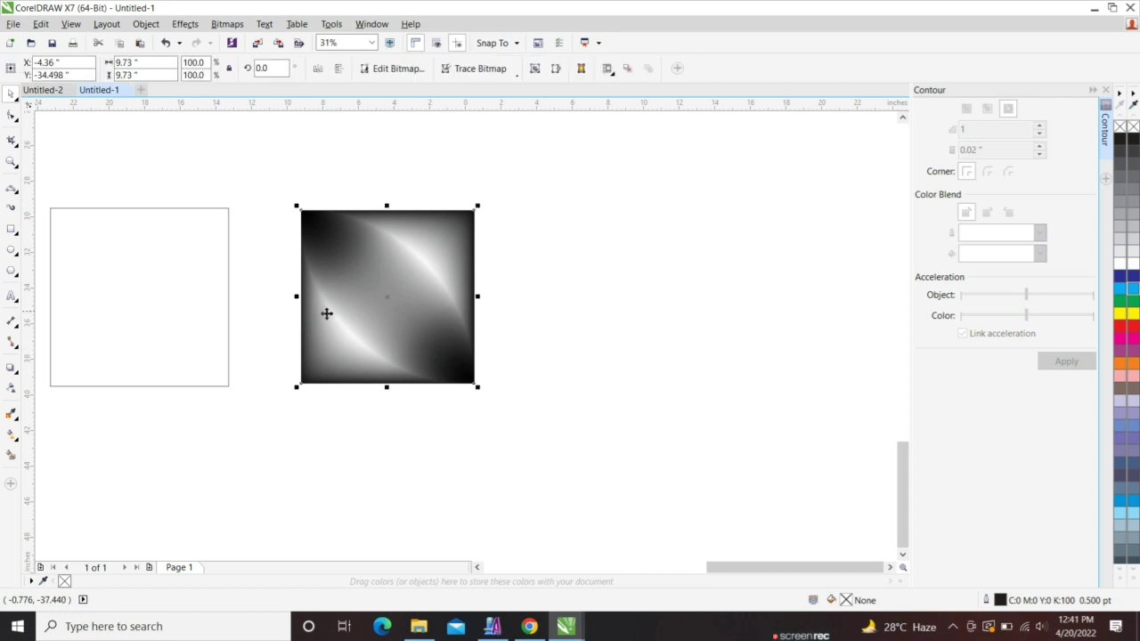
Step: Add two adjoining copies of the cropped bitmap in a row, flipping each horizontally to keep the original orientation
{"action": "left_click_drag", "start_coordinate": [457, 306], "coordinate": [507, 303], "text": "ctrl"}
{"action": "right_click", "coordinate": [507, 303]}
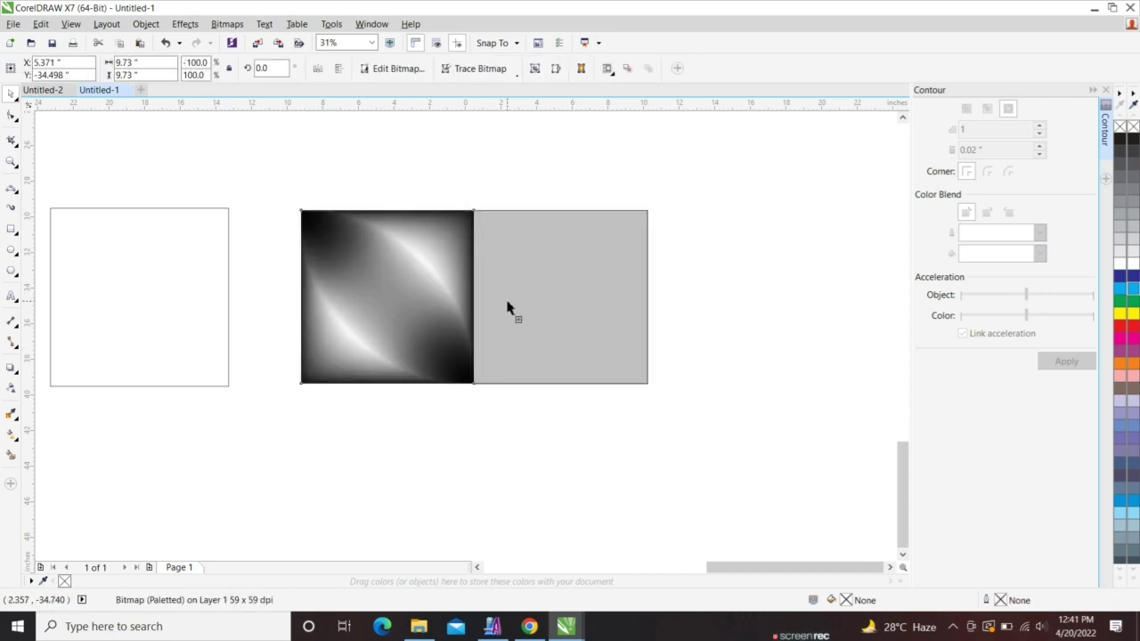
{"action": "left_click", "coordinate": [316, 70]}
{"action": "scroll", "coordinate": [468, 313], "scroll_direction": "down", "scroll_amount": 1}
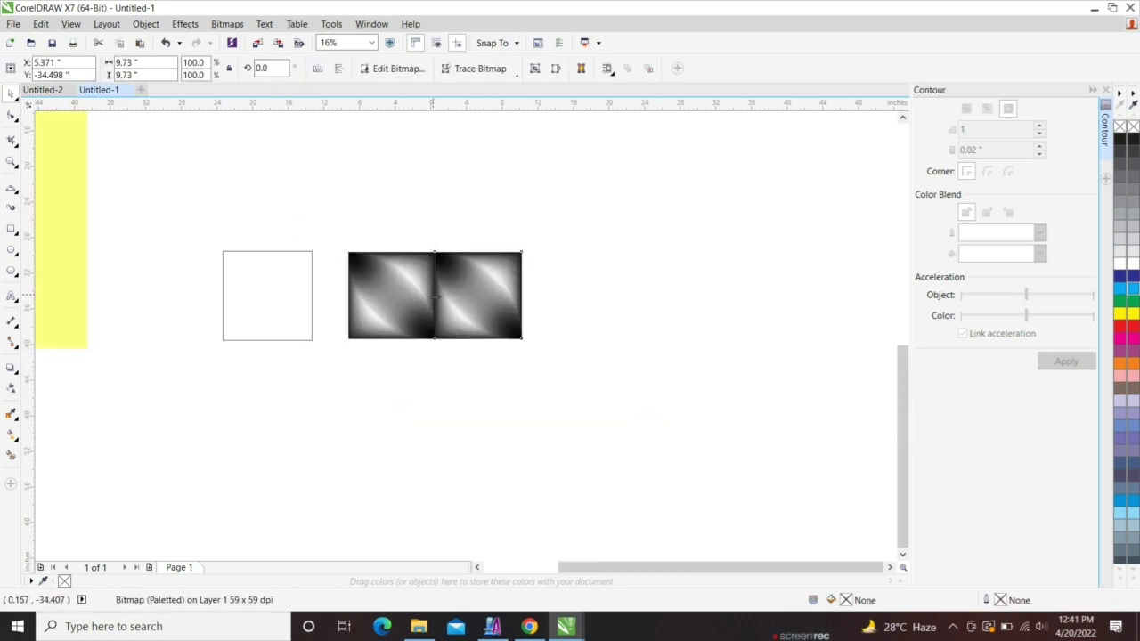
{"action": "left_click_drag", "start_coordinate": [436, 297], "coordinate": [552, 293], "text": "ctrl"}
{"action": "right_click", "coordinate": [552, 293]}
{"action": "left_click", "coordinate": [317, 68]}
Step: Copy the last tile once more onto the end of the row in the same orientation to make four tiles
{"action": "left_click_drag", "start_coordinate": [414, 205], "coordinate": [647, 358]}
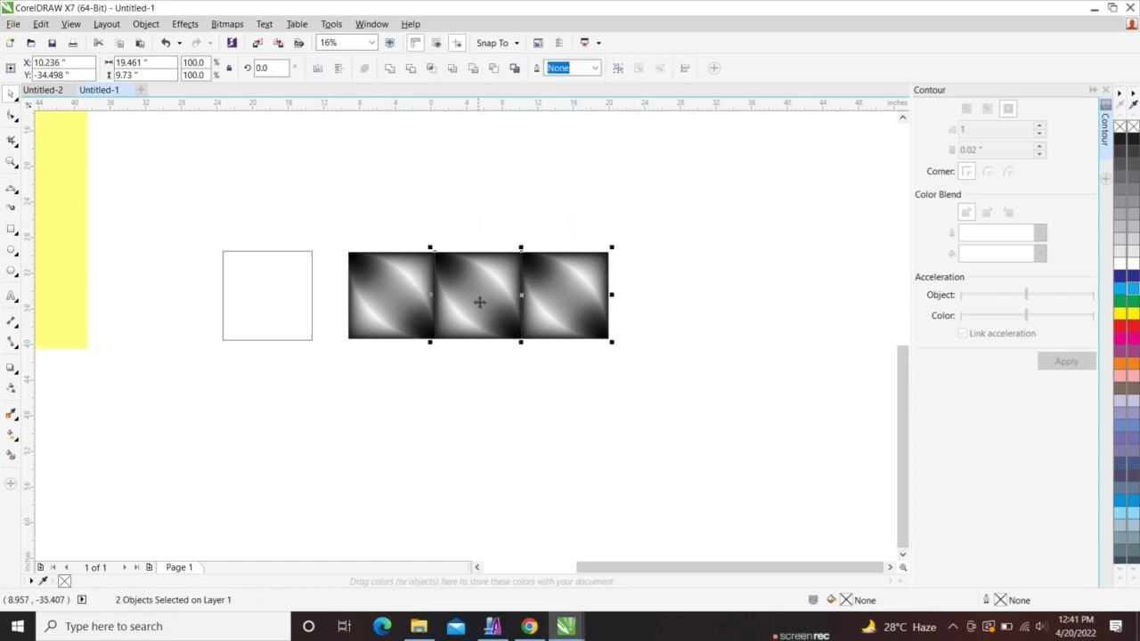
{"action": "left_click_drag", "start_coordinate": [585, 316], "coordinate": [626, 372]}
{"action": "left_click_drag", "start_coordinate": [517, 294], "coordinate": [628, 299], "text": "ctrl"}
{"action": "right_click", "coordinate": [628, 298]}
{"action": "left_click", "coordinate": [356, 188]}
Step: Copy the four-tile row directly below itself and flip the copy vertically to keep the original orientation
{"action": "left_click_drag", "start_coordinate": [336, 202], "coordinate": [710, 422]}
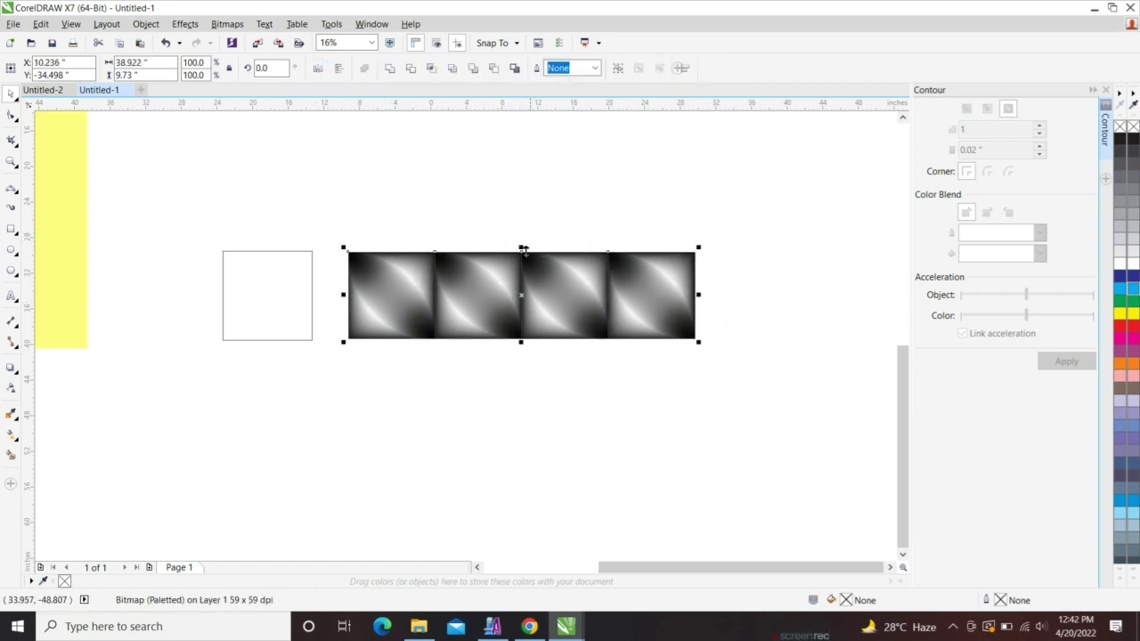
{"action": "left_click_drag", "start_coordinate": [528, 339], "coordinate": [528, 356], "text": "ctrl"}
{"action": "right_click", "coordinate": [528, 356]}
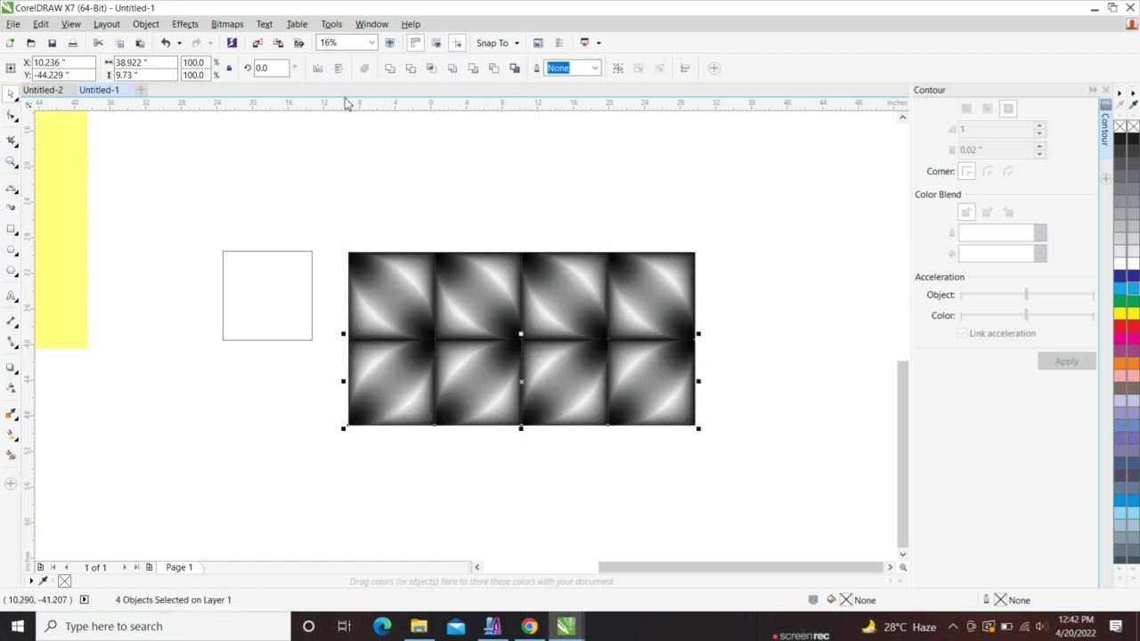
{"action": "left_click", "coordinate": [330, 217]}
Step: Copy both rows directly below to form a 4-by-4 grid, flipping the new rows vertically to match the originals
{"action": "left_click_drag", "start_coordinate": [330, 220], "coordinate": [748, 504]}
{"action": "scroll", "coordinate": [459, 246], "scroll_direction": "down", "scroll_amount": 1}
{"action": "left_click_drag", "start_coordinate": [490, 245], "coordinate": [503, 357], "text": "ctrl"}
{"action": "right_click", "coordinate": [503, 357]}
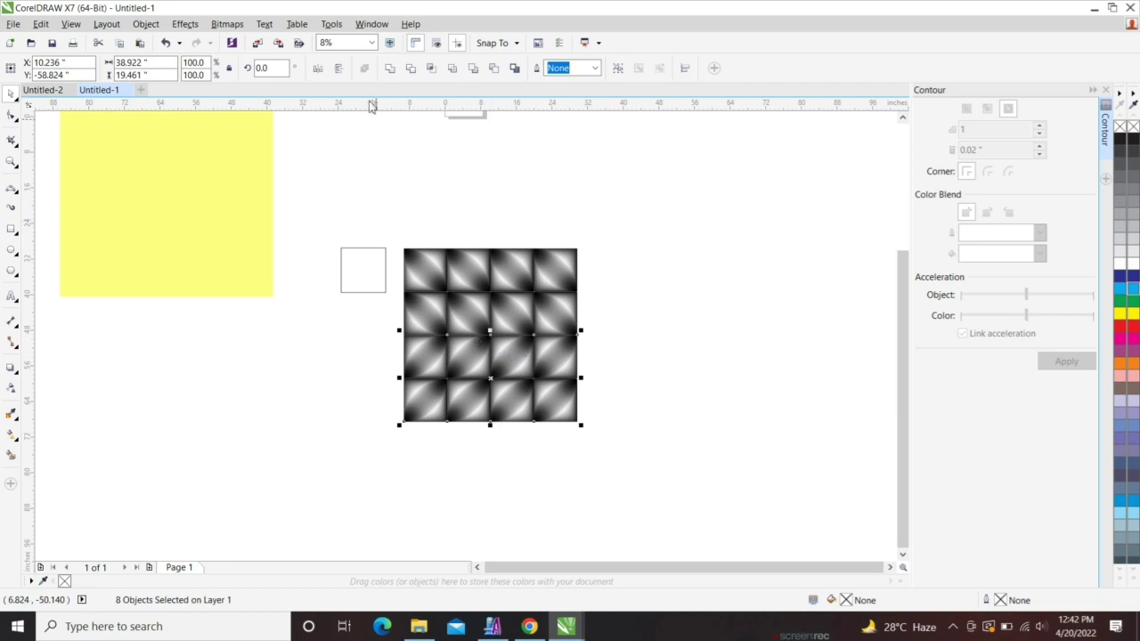
Step: Mirror a copy of the 4-by-4 tile block horizontally alongside it to form an 8-by-4 grid
{"action": "left_click_drag", "start_coordinate": [392, 211], "coordinate": [634, 514]}
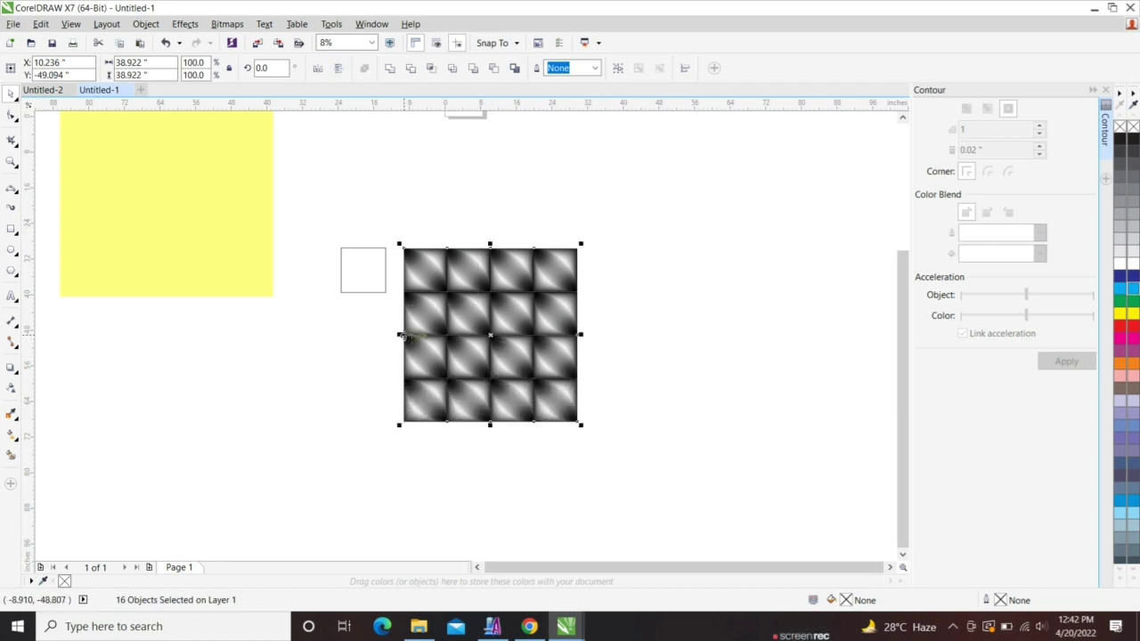
{"action": "left_click_drag", "start_coordinate": [403, 335], "coordinate": [612, 341]}
{"action": "key", "text": "ctrl+z"}
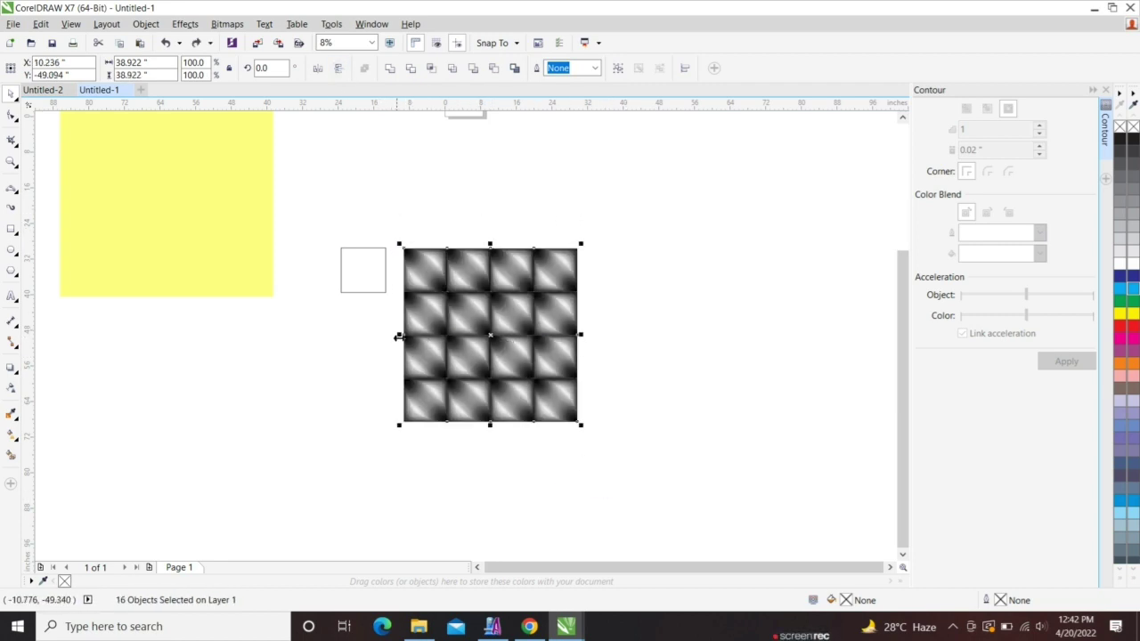
{"action": "left_click_drag", "start_coordinate": [399, 336], "coordinate": [600, 341], "text": "ctrl"}
{"action": "key", "text": "Escape"}
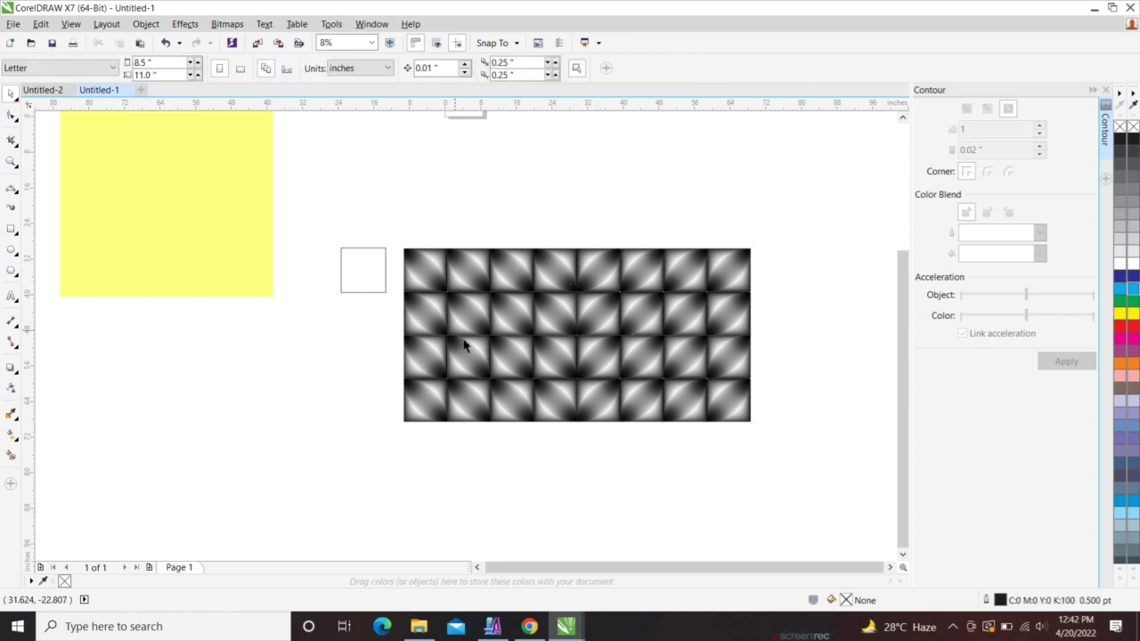
Step: Flip the lower two rows of the grid vertically so the pattern mirrors about its centre, and check the result
{"action": "left_click_drag", "start_coordinate": [382, 332], "coordinate": [796, 470]}
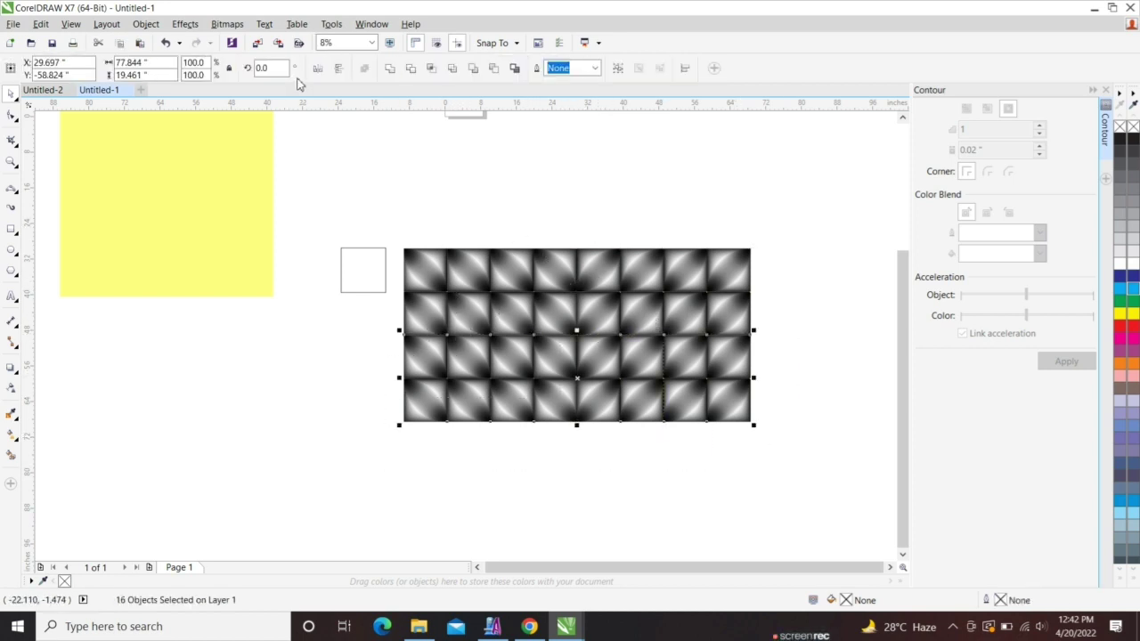
{"action": "left_click_drag", "start_coordinate": [389, 227], "coordinate": [818, 459]}
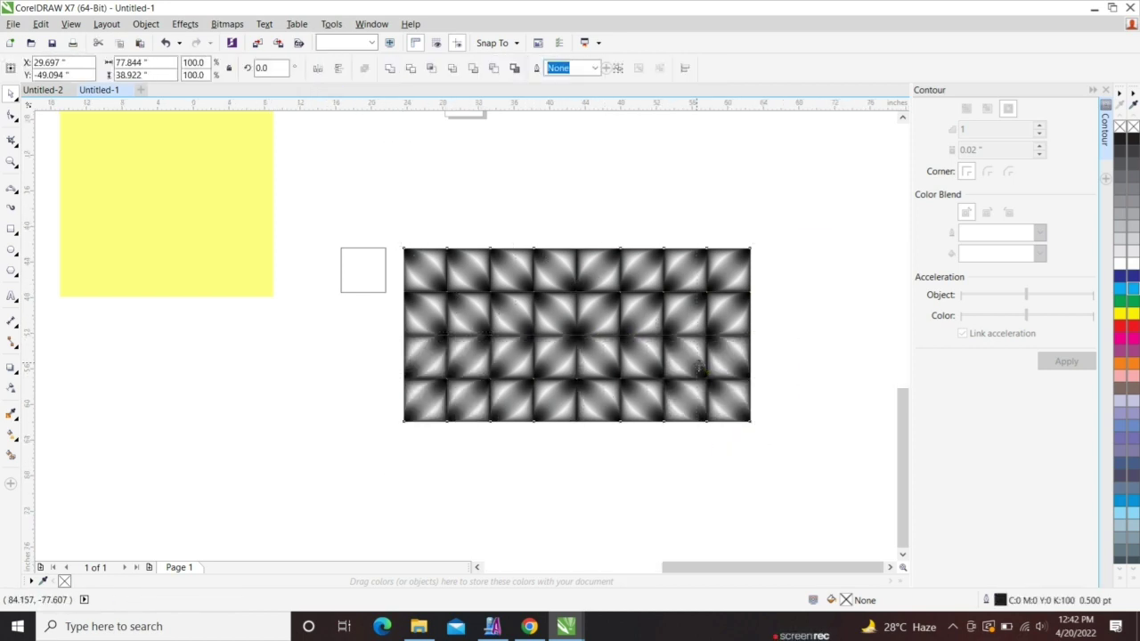
{"action": "scroll", "coordinate": [696, 363], "scroll_direction": "up", "scroll_amount": 1}
{"action": "scroll", "coordinate": [534, 358], "scroll_direction": "down", "scroll_amount": 1}
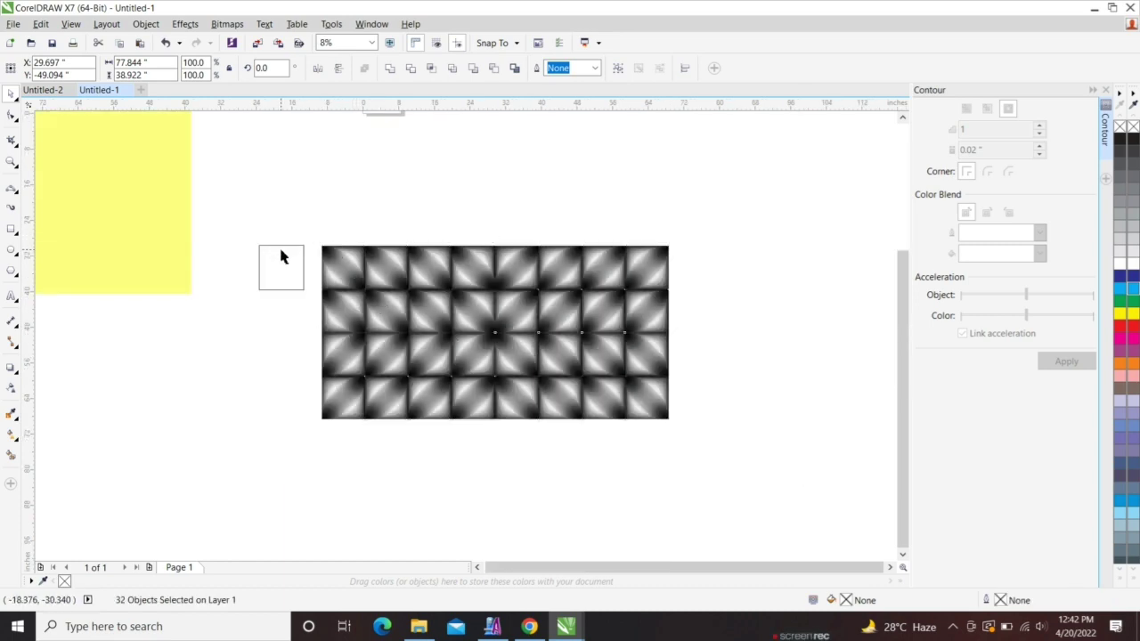
Step: Move the small square outline away from the grid and draw a 77.844 by 38.922 in rectangle around the whole tile pattern
{"action": "left_click_drag", "start_coordinate": [279, 245], "coordinate": [235, 138]}
{"action": "key", "text": "Escape"}
{"action": "left_click", "coordinate": [11, 233]}
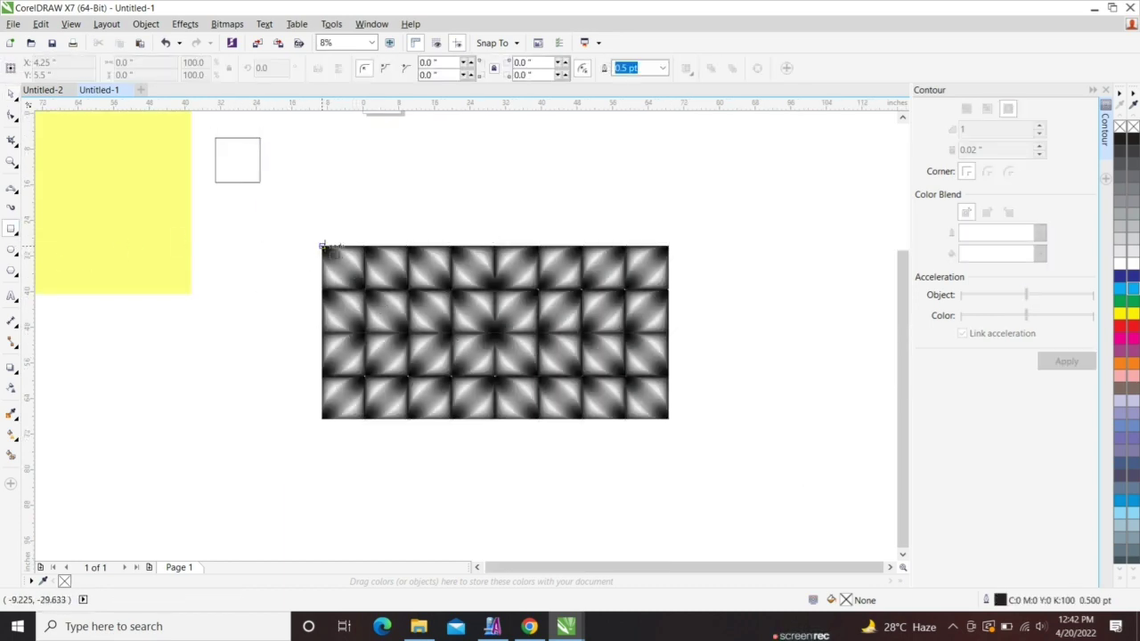
{"action": "mouse_move", "coordinate": [323, 245]}
{"action": "left_mouse_down"}
{"action": "mouse_move", "coordinate": [696, 419]}
{"action": "mouse_move", "coordinate": [668, 419]}
{"action": "left_mouse_up"}
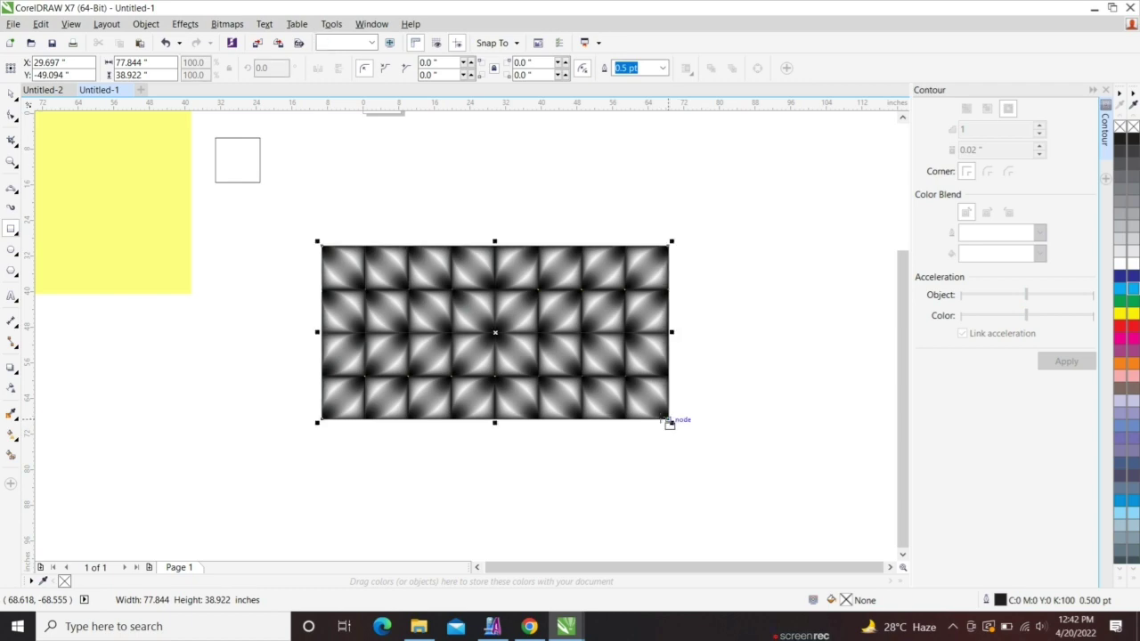
Step: Move the large rectangle outline off the tile grid into the empty area beside it
{"action": "scroll", "coordinate": [579, 294], "scroll_direction": "up", "scroll_amount": 3}
{"action": "scroll", "coordinate": [328, 300], "scroll_direction": "down", "scroll_amount": 5}
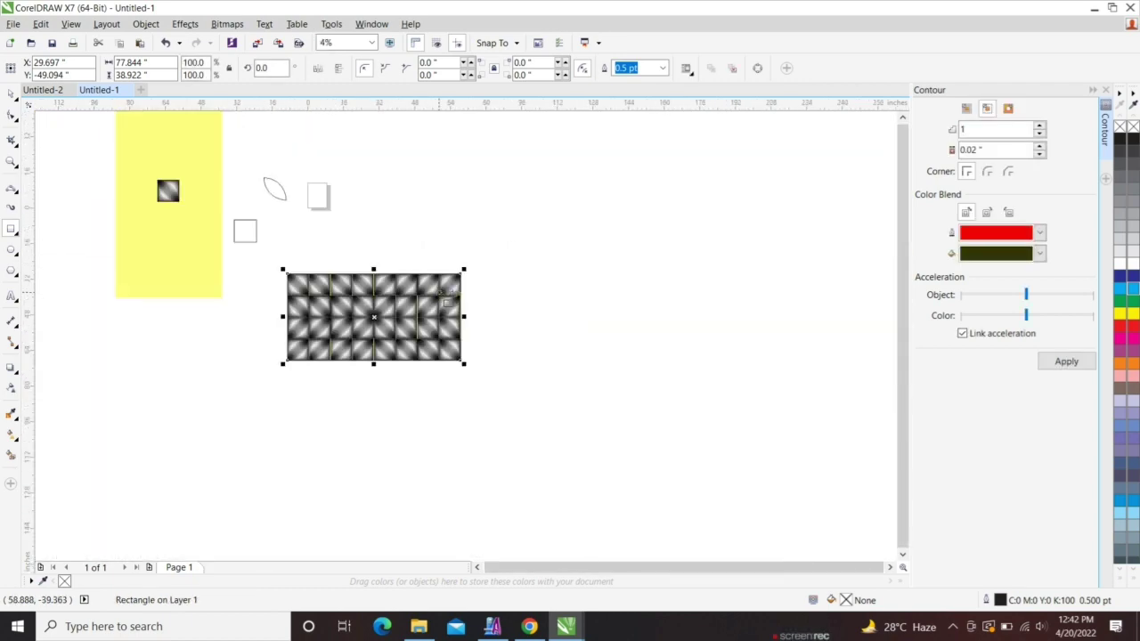
{"action": "left_click_drag", "start_coordinate": [431, 324], "coordinate": [613, 366]}
Step: Convert all 32 tiles of the grid into a single grayscale 8-bit bitmap at 72 dpi
{"action": "left_click_drag", "start_coordinate": [516, 267], "coordinate": [258, 370]}
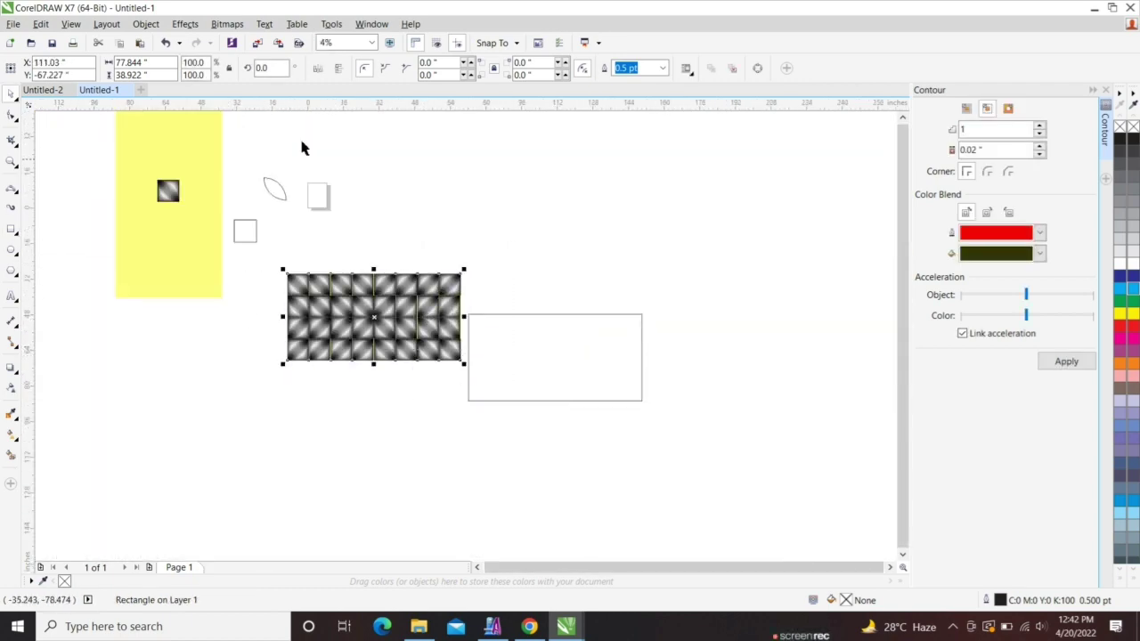
{"action": "left_click", "coordinate": [225, 23]}
{"action": "left_click", "coordinate": [254, 38]}
{"action": "left_click", "coordinate": [595, 272]}
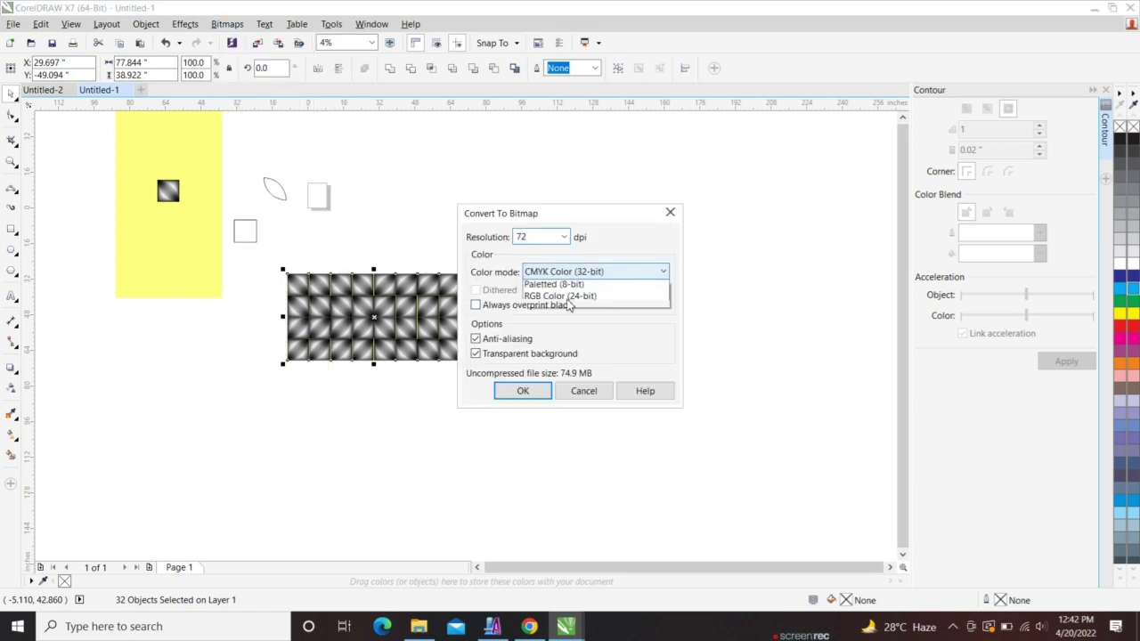
{"action": "left_click", "coordinate": [565, 316]}
{"action": "left_click", "coordinate": [523, 392]}
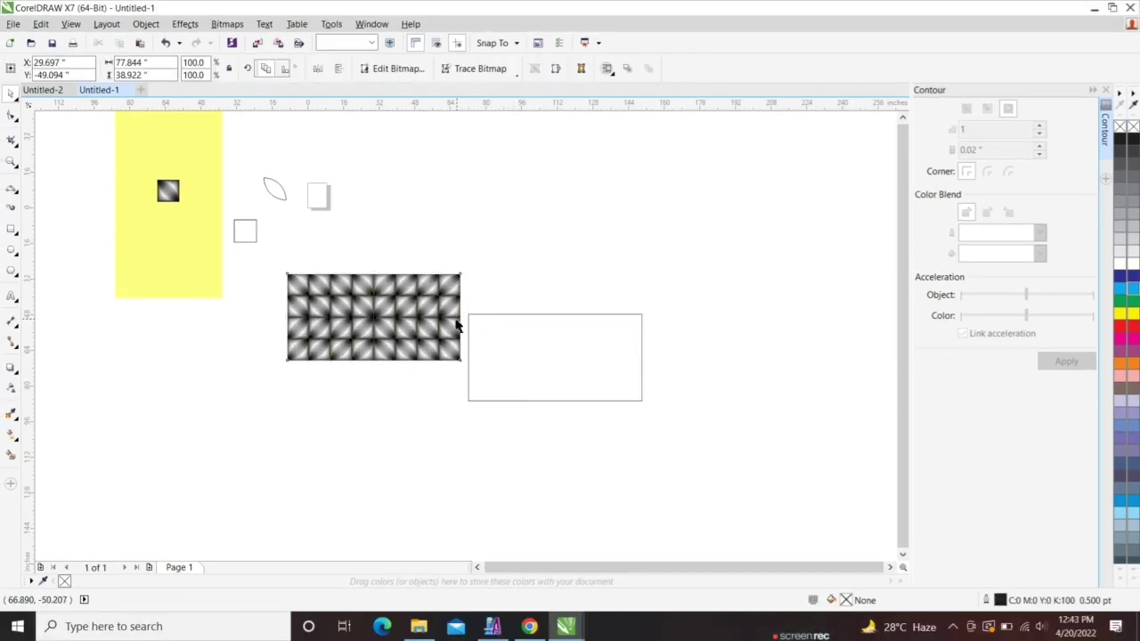
Step: Align the pattern bitmap with the large rectangle by their horizontal and vertical centres
{"action": "left_click", "coordinate": [499, 377], "text": "shift"}
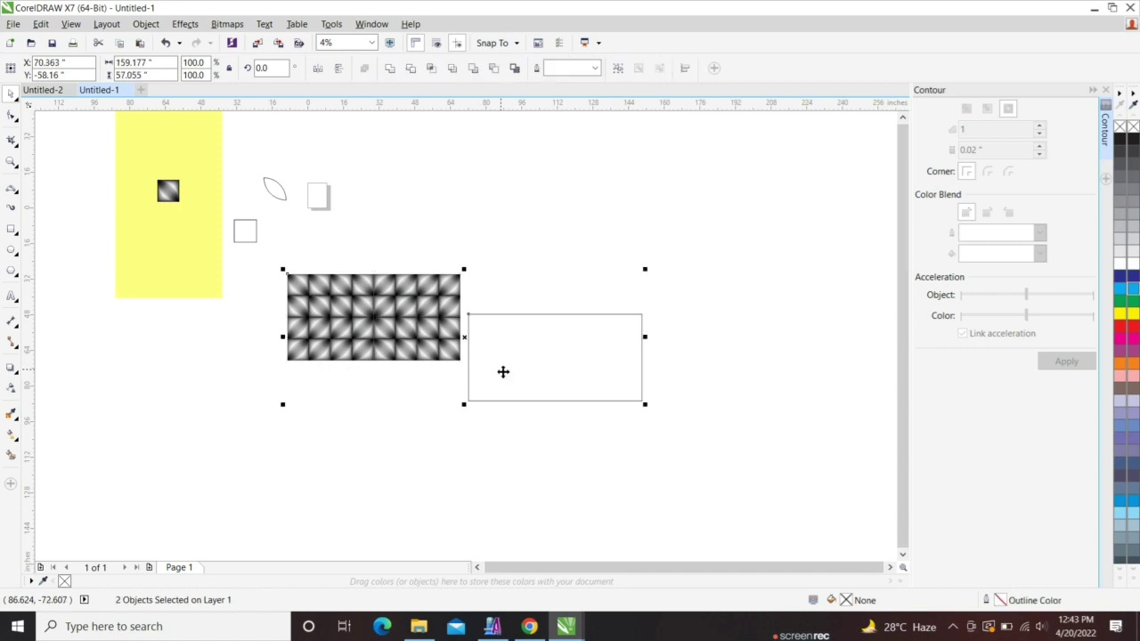
{"action": "key", "text": "c"}
{"action": "key", "text": "e"}
{"action": "left_click", "coordinate": [535, 287]}
{"action": "scroll", "coordinate": [642, 326], "scroll_direction": "up", "scroll_amount": 1}
Step: Try enlarging the rectangle around the pattern proportionally to 84.521 by 42.26 in and moving it sideways, and undo both changes
{"action": "left_click", "coordinate": [631, 325]}
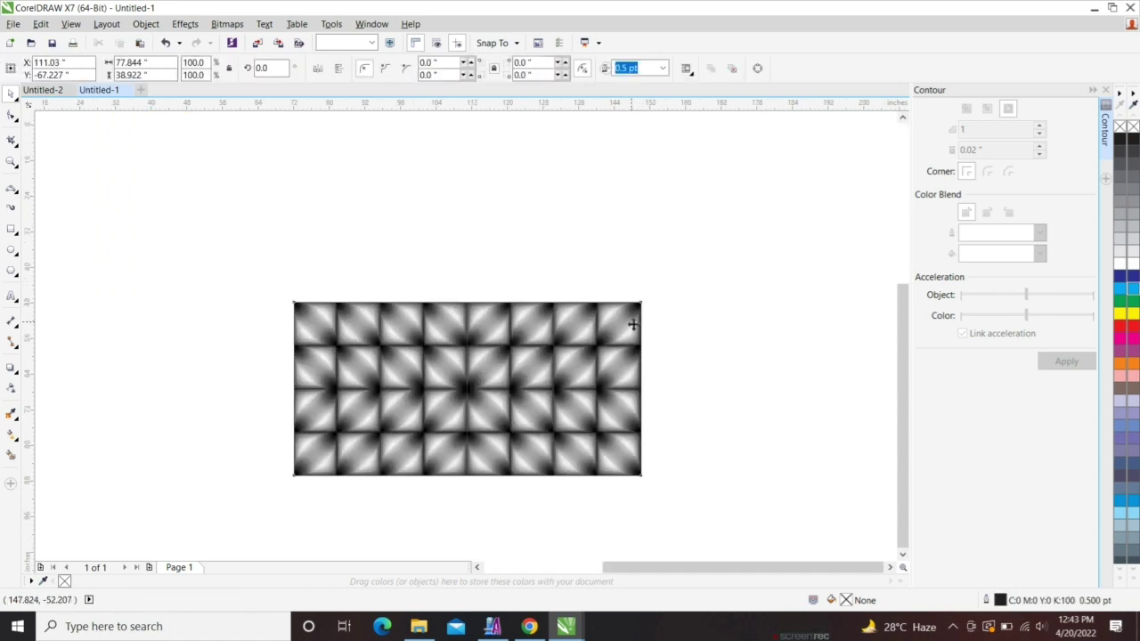
{"action": "left_click_drag", "start_coordinate": [646, 302], "coordinate": [661, 292]}
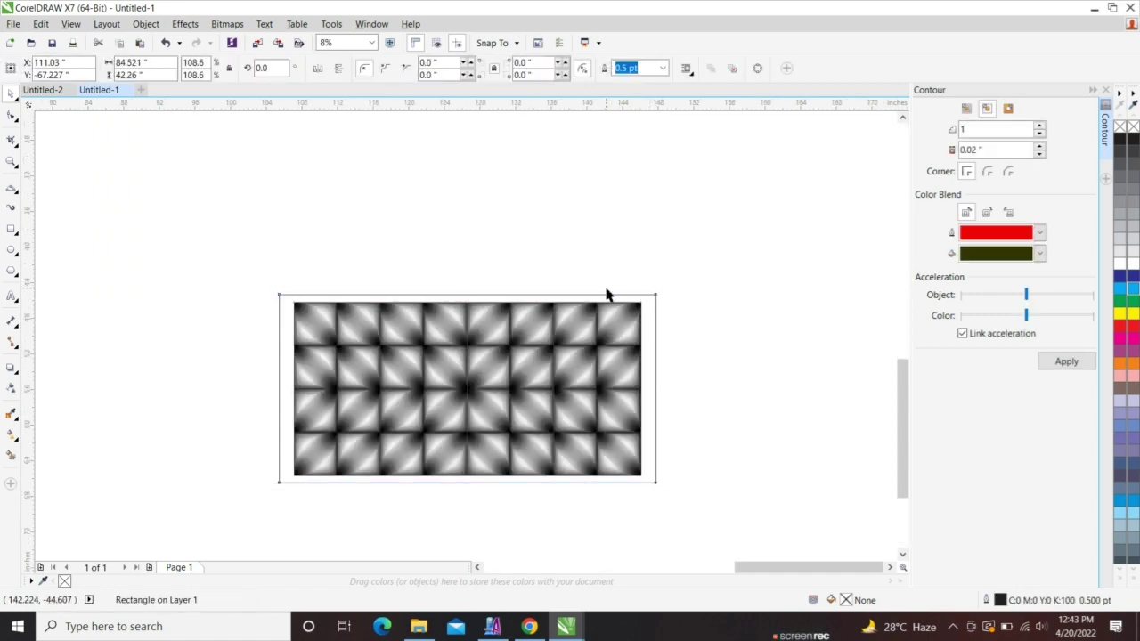
{"action": "scroll", "coordinate": [592, 307], "scroll_direction": "up", "scroll_amount": 1}
{"action": "scroll", "coordinate": [592, 309], "scroll_direction": "down", "scroll_amount": 1}
{"action": "left_click_drag", "start_coordinate": [465, 385], "coordinate": [580, 370]}
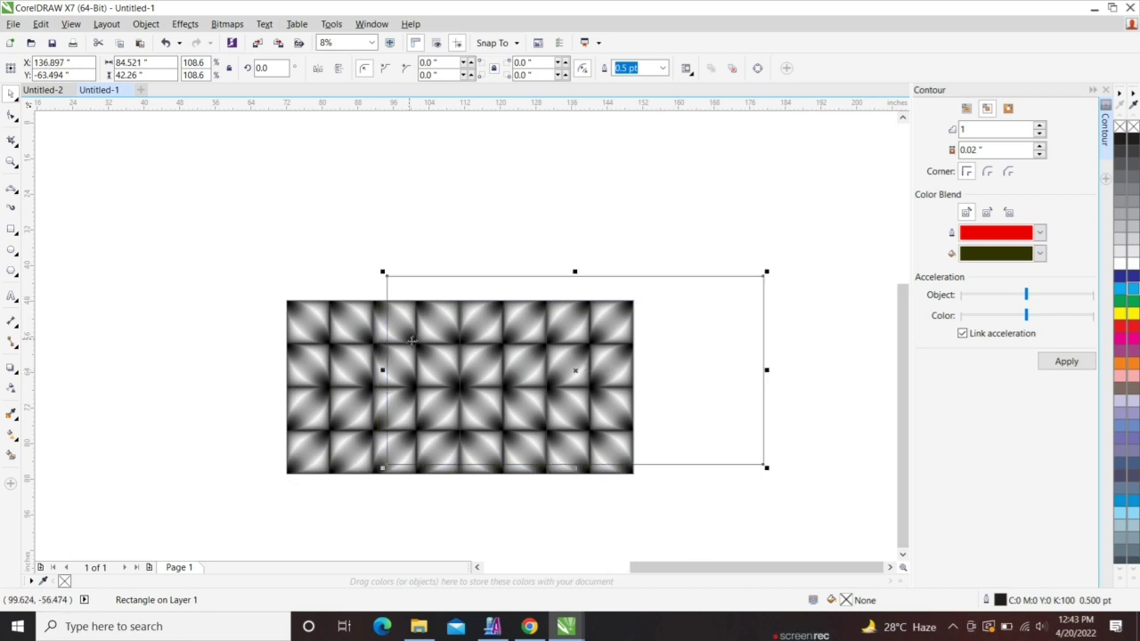
{"action": "key", "text": "ctrl+z"}
{"action": "key", "text": "ctrl+z"}
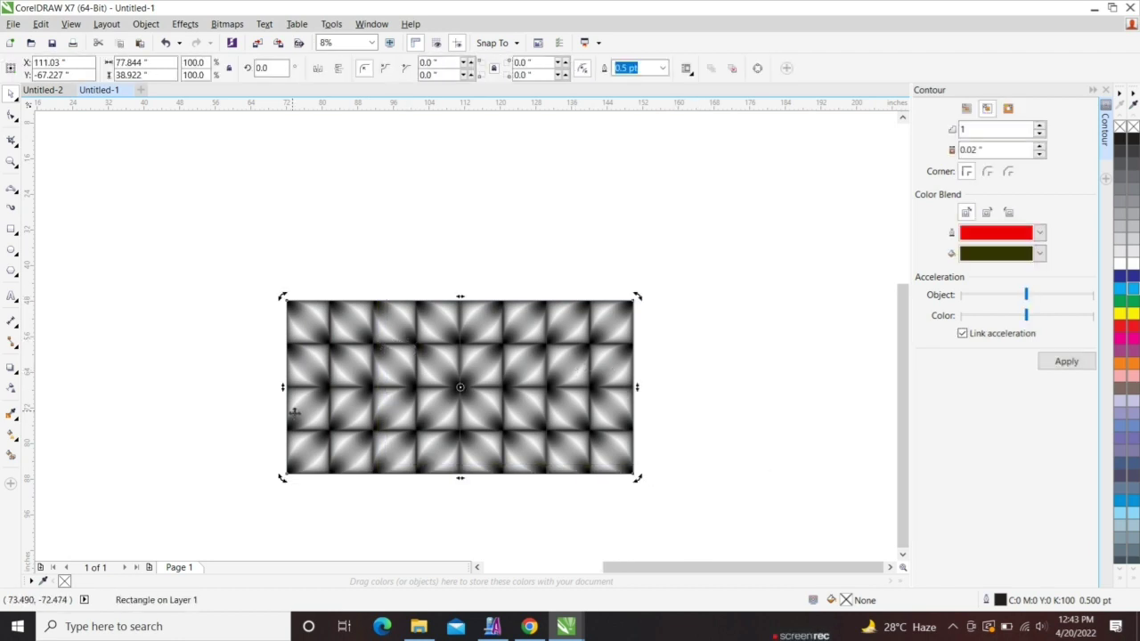
Step: Delete the rectangle outline around the pattern bitmap
{"action": "left_click_drag", "start_coordinate": [284, 481], "coordinate": [515, 512]}
{"action": "key", "text": "Delete"}
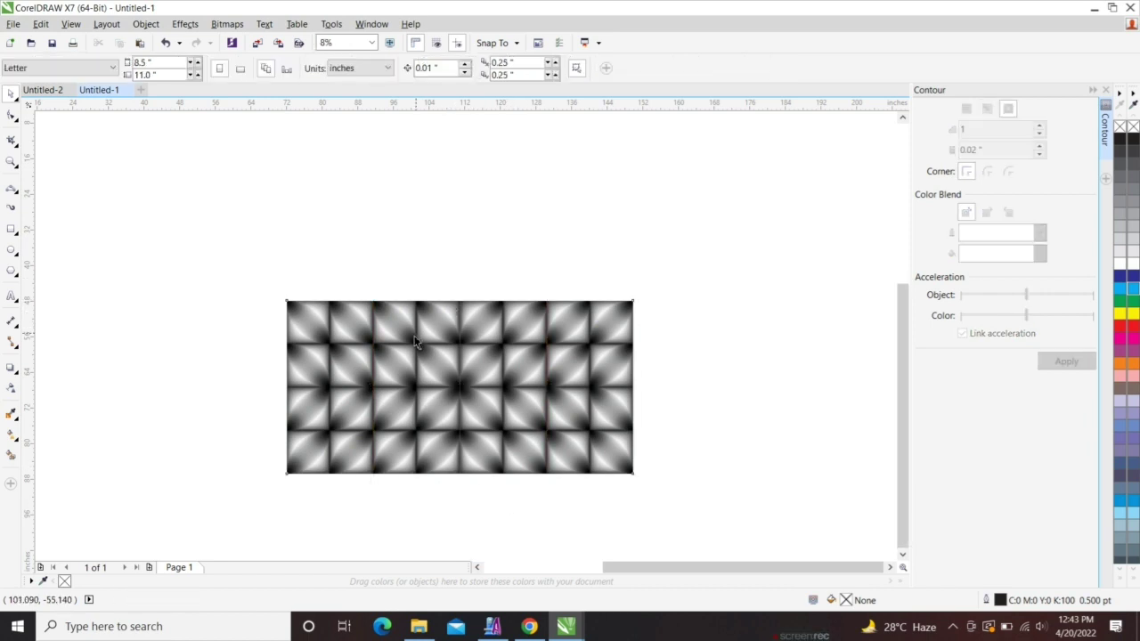
Step: Try rotating the pattern bitmap by 90 degrees, and open the export dialog and cancel it
{"action": "left_click", "coordinate": [415, 343]}
{"action": "left_click_drag", "start_coordinate": [281, 481], "coordinate": [513, 514]}
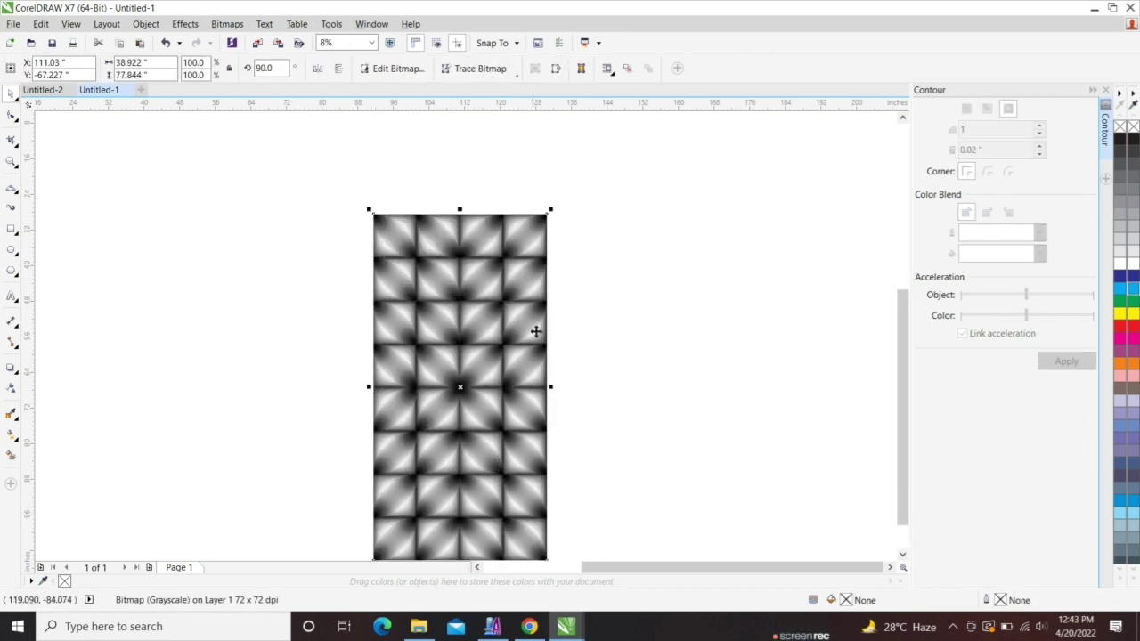
{"action": "scroll", "coordinate": [448, 308], "scroll_direction": "down", "scroll_amount": 1}
{"action": "key", "text": "ctrl+e"}
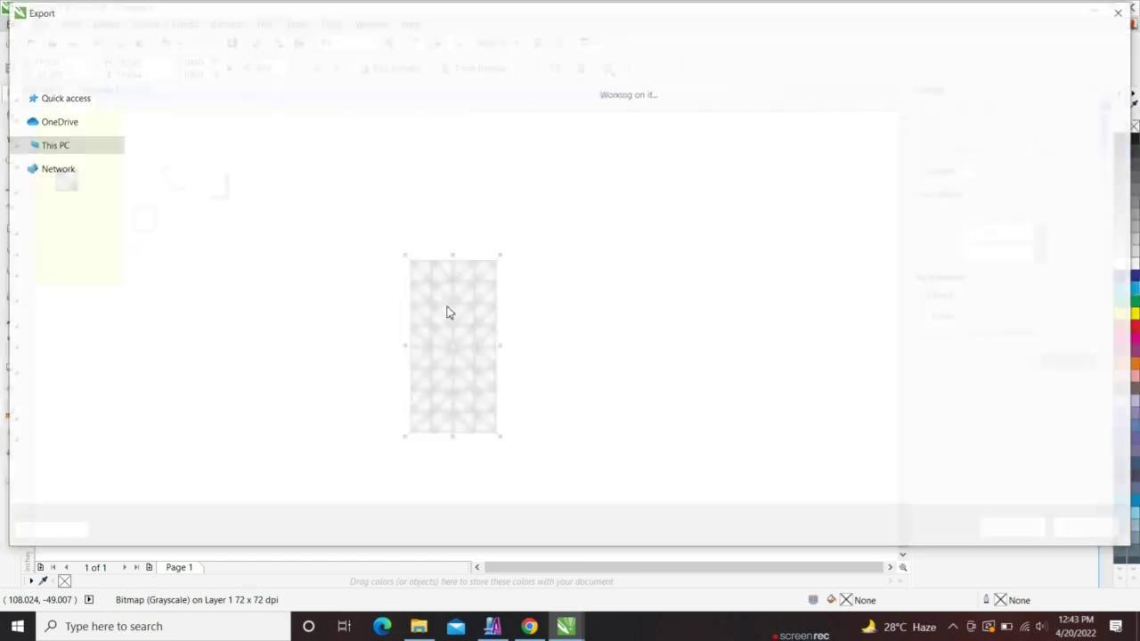
{"action": "left_click", "coordinate": [1093, 532]}
Step: Scale the pattern bitmap down proportionally to 35.374 by 17.687 in, in its horizontal orientation
{"action": "left_click_drag", "start_coordinate": [501, 254], "coordinate": [501, 422], "text": "shift"}
{"action": "scroll", "coordinate": [466, 301], "scroll_direction": "up", "scroll_amount": 1}
{"action": "left_click", "coordinate": [441, 351]}
{"action": "left_click", "coordinate": [503, 420]}
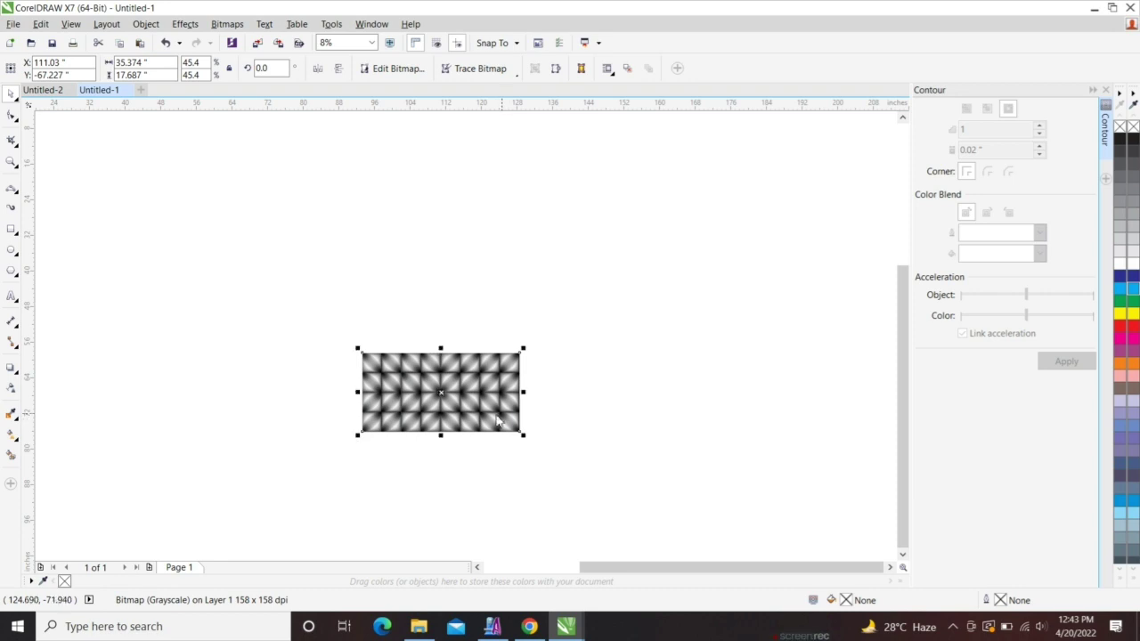
Step: Export the selected pattern to the Desktop as a Windows Bitmap (BMP) file named "ere"
{"action": "key", "text": "ctrl+e"}
{"action": "left_click", "coordinate": [235, 434]}
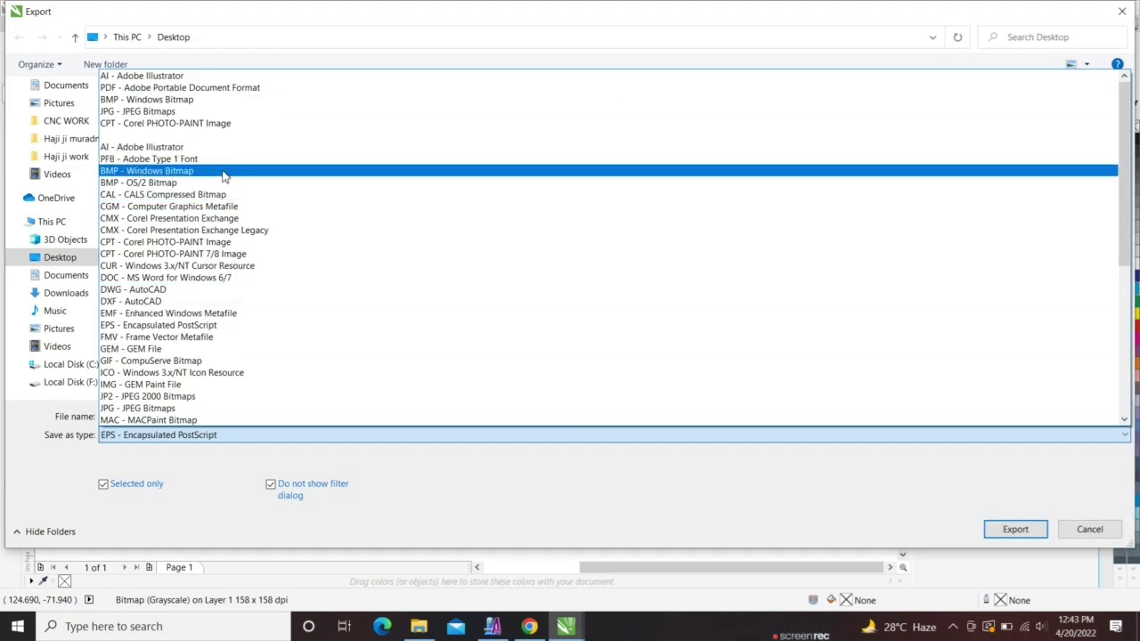
{"action": "left_click", "coordinate": [222, 171]}
{"action": "type", "text": "ert"}
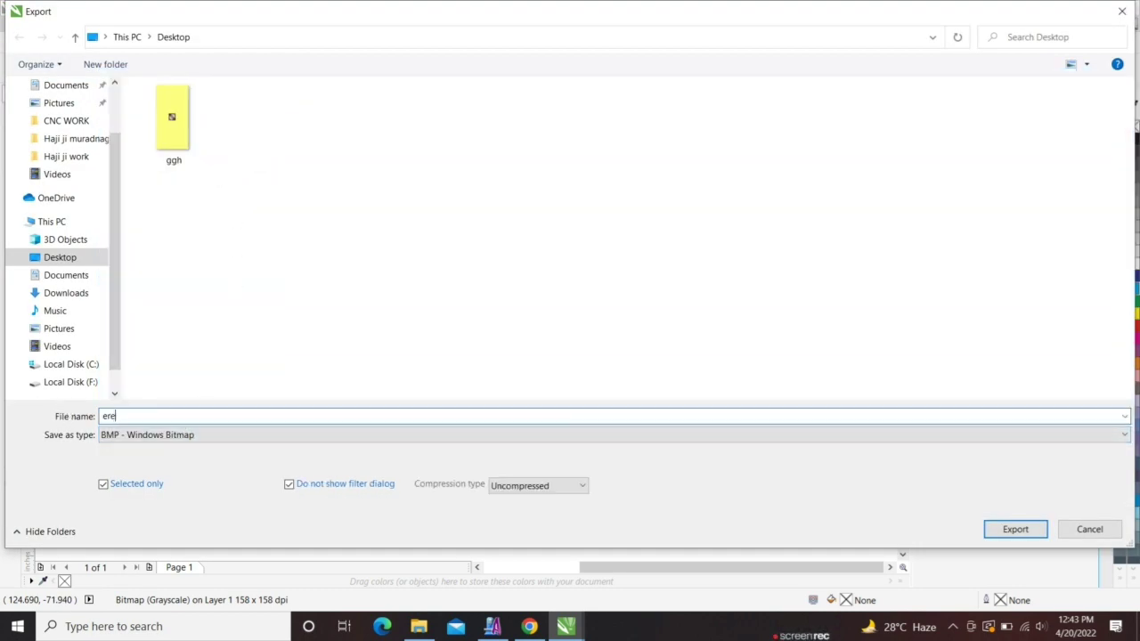
{"action": "left_click", "coordinate": [1015, 528]}
Step: Set the exported bitmap's resolution to 72 dpi and its width to 898.5 mm, with millimeters as the unit
{"action": "left_click_drag", "start_coordinate": [488, 216], "coordinate": [410, 221]}
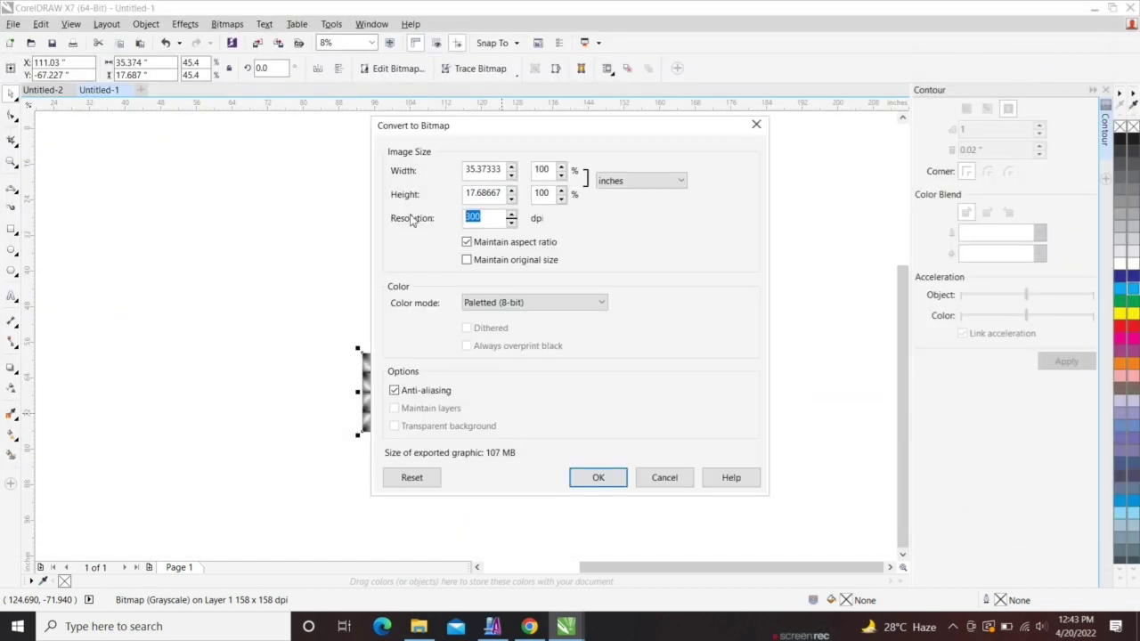
{"action": "type", "text": "72"}
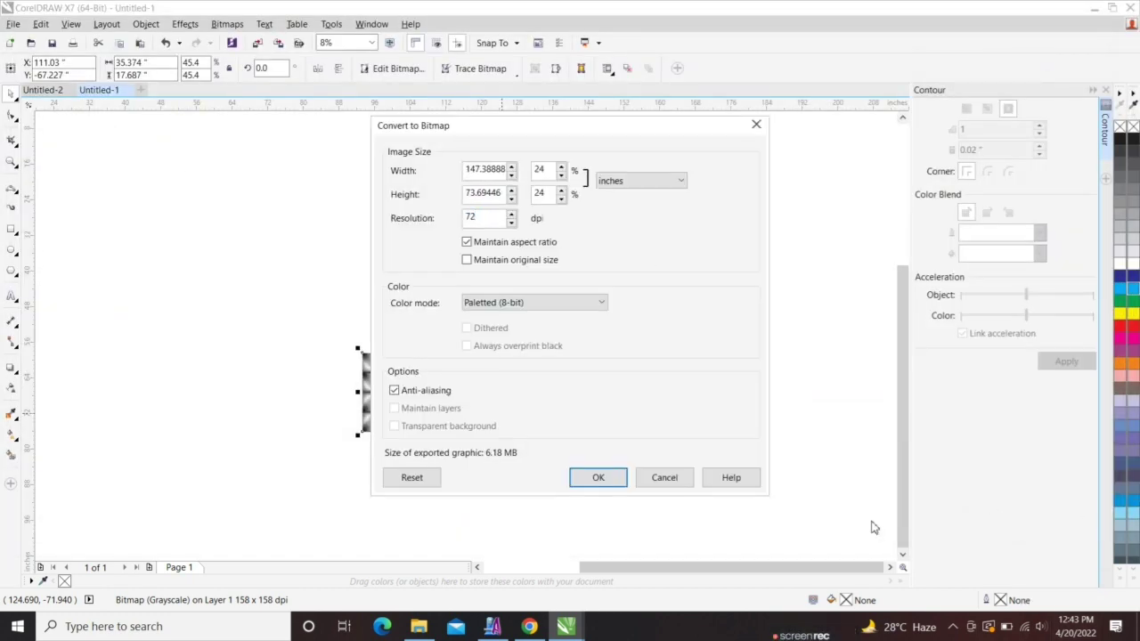
{"action": "left_click_drag", "start_coordinate": [501, 174], "coordinate": [431, 168]}
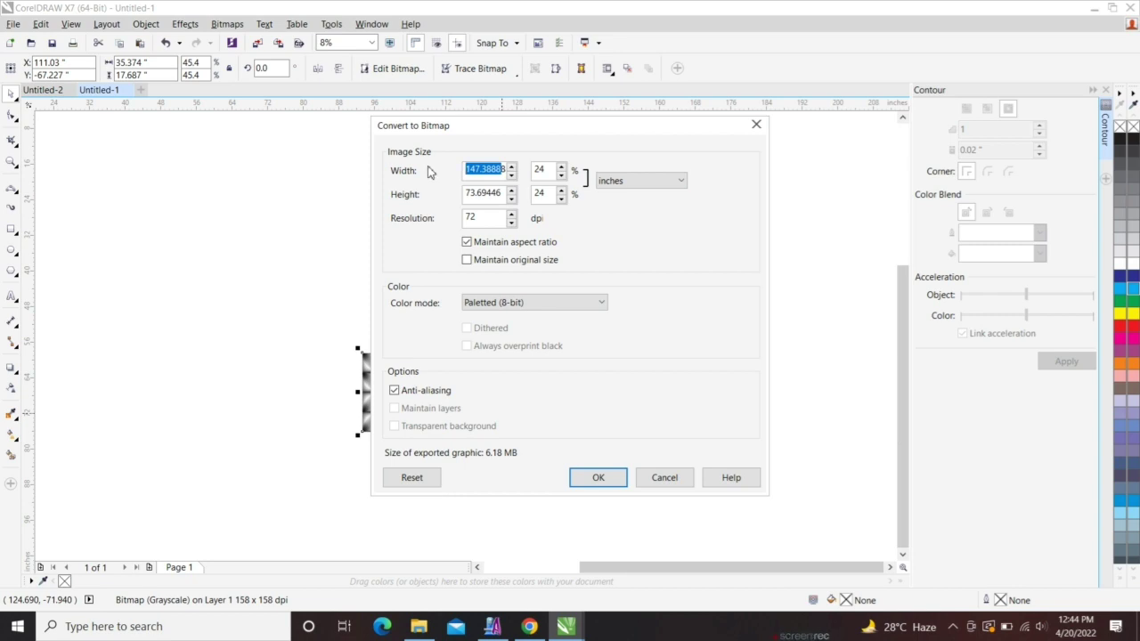
{"action": "type", "text": "8"}
{"action": "left_click", "coordinate": [611, 181]}
{"action": "left_click", "coordinate": [620, 219]}
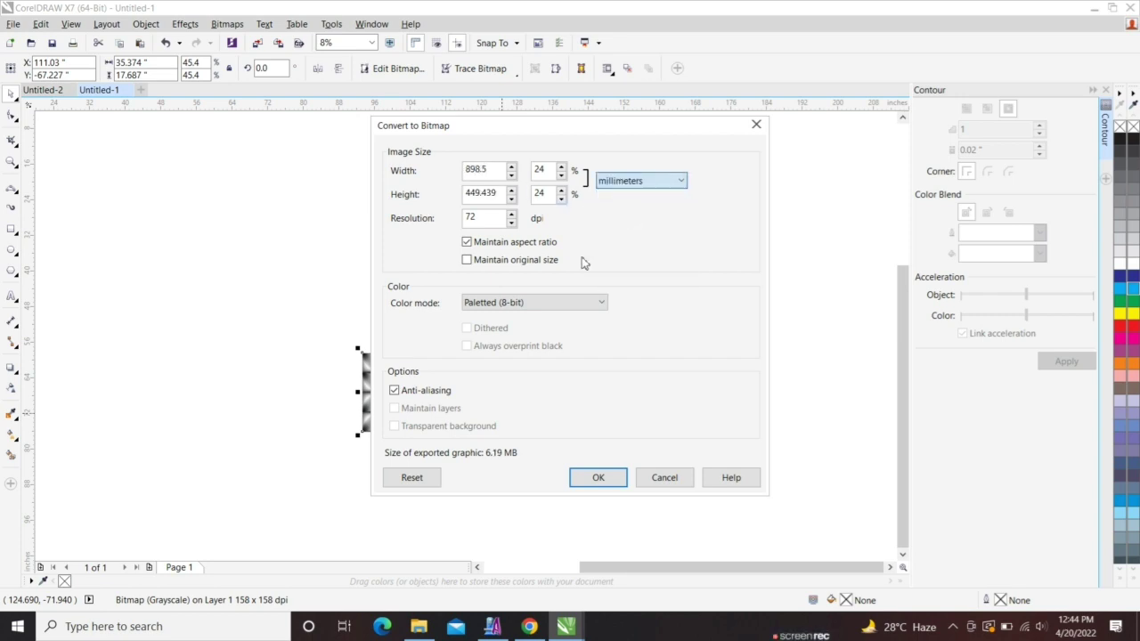
Step: Set the export color mode to Grayscale (8-bit), complete the export and deselect the pattern
{"action": "left_click", "coordinate": [541, 302]}
{"action": "left_click", "coordinate": [540, 341]}
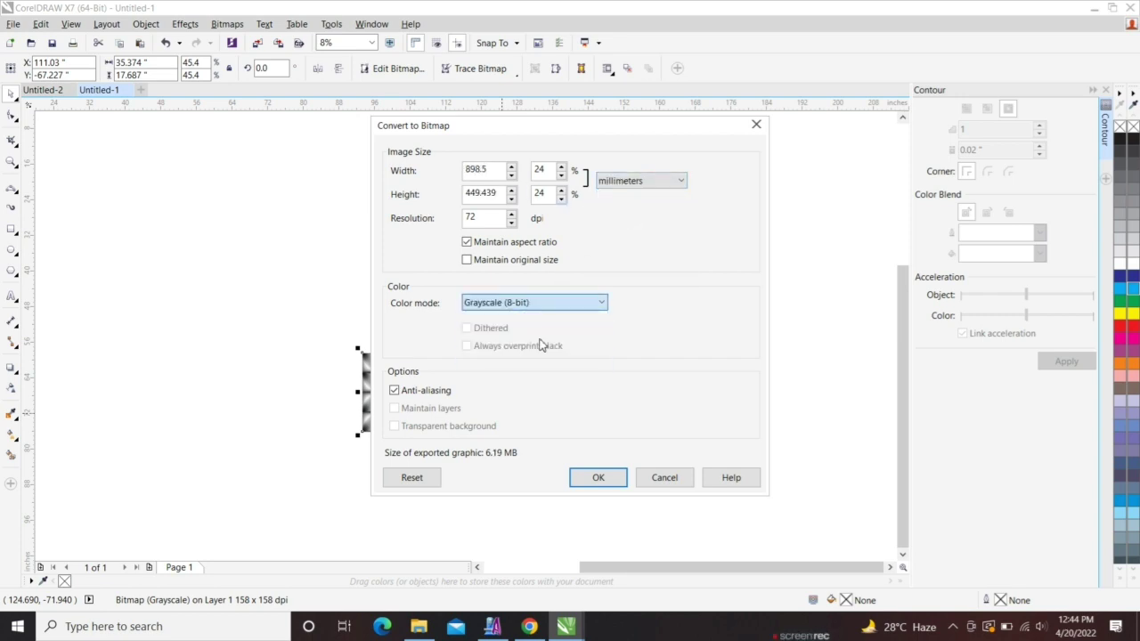
{"action": "left_click", "coordinate": [595, 476]}
{"action": "left_click", "coordinate": [567, 465]}
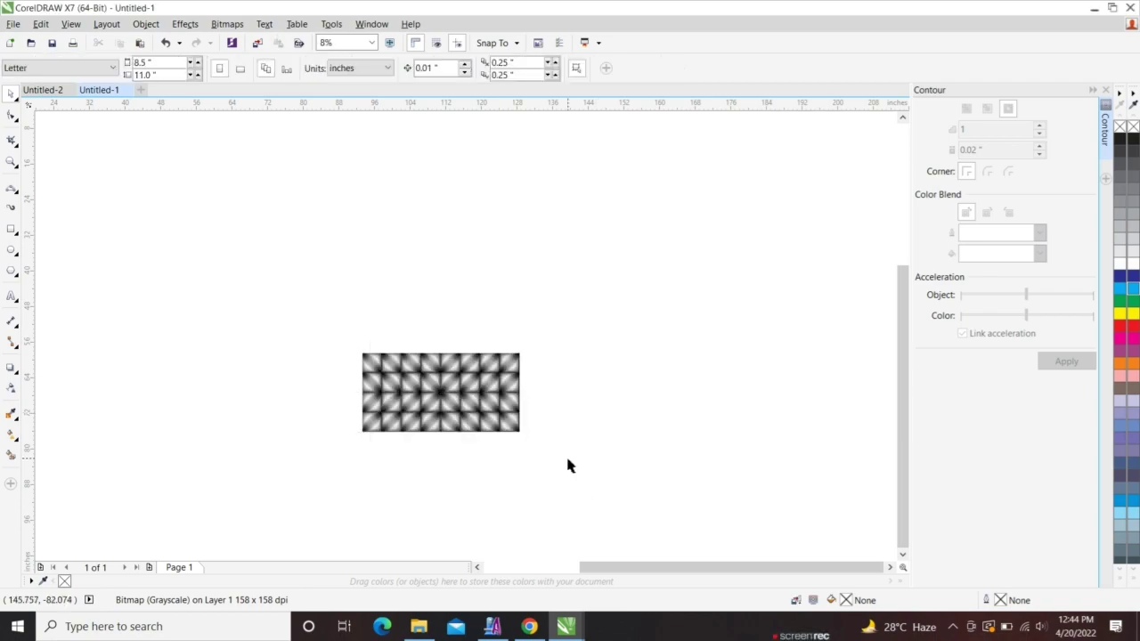
Step: Switch to ArtCAM Pro and close the current model without saving its changes
{"action": "left_click", "coordinate": [491, 626]}
{"action": "key", "text": "ctrl+n"}
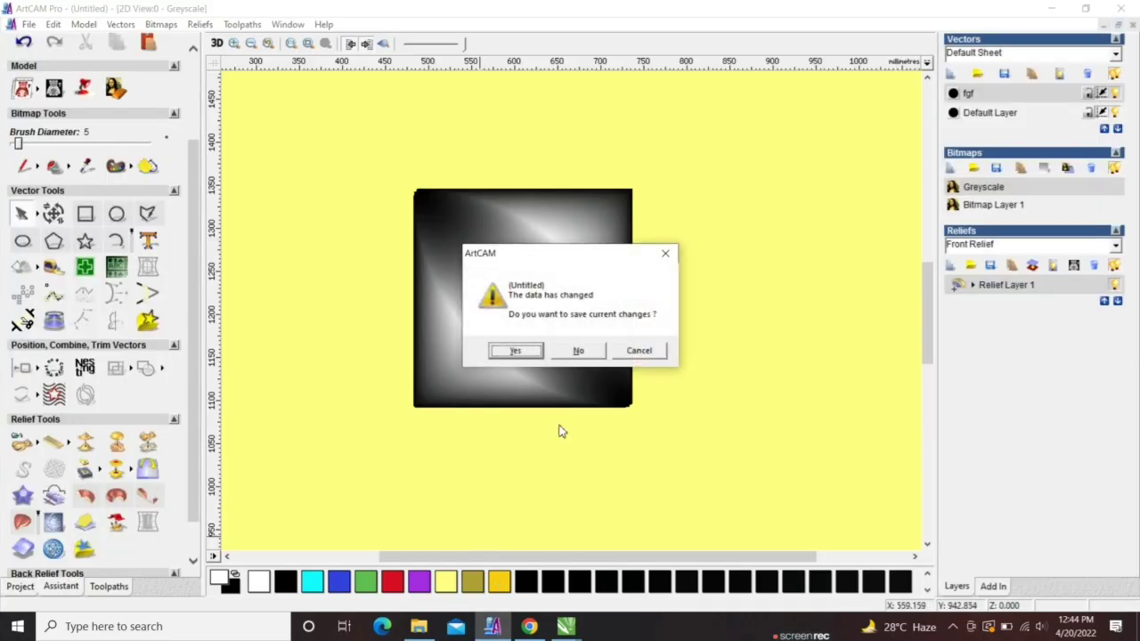
{"action": "left_click", "coordinate": [580, 355]}
{"action": "left_click", "coordinate": [649, 414]}
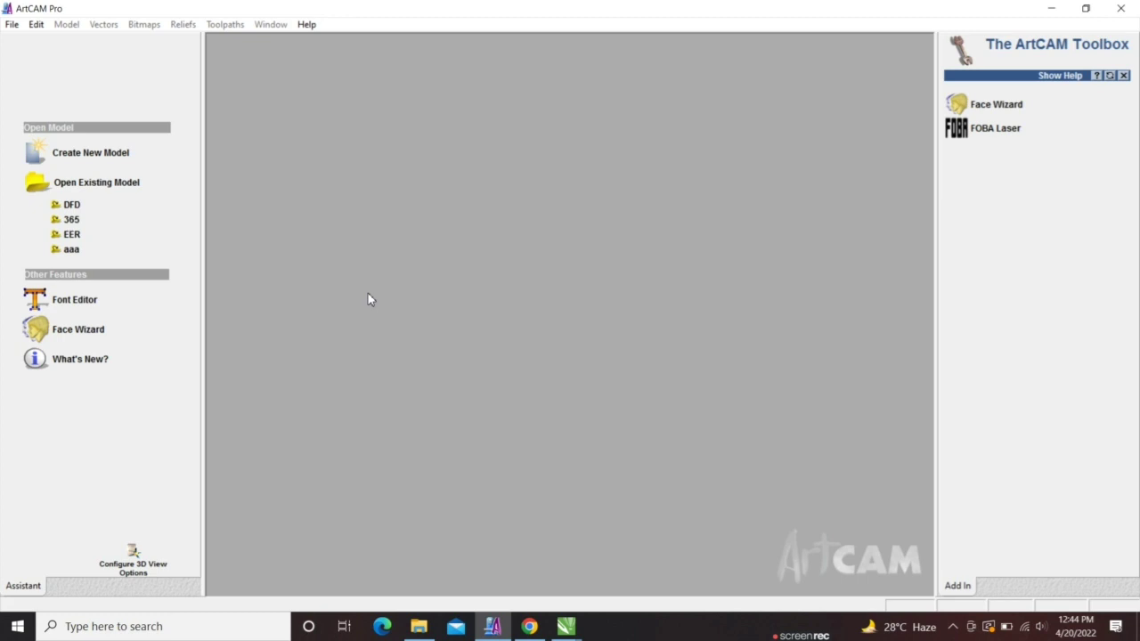
Step: Open the exported "ere" bitmap from the Desktop as a model, with the file type limited to bitmap files
{"action": "left_click", "coordinate": [97, 183]}
{"action": "left_click", "coordinate": [499, 347]}
{"action": "left_click", "coordinate": [534, 379]}
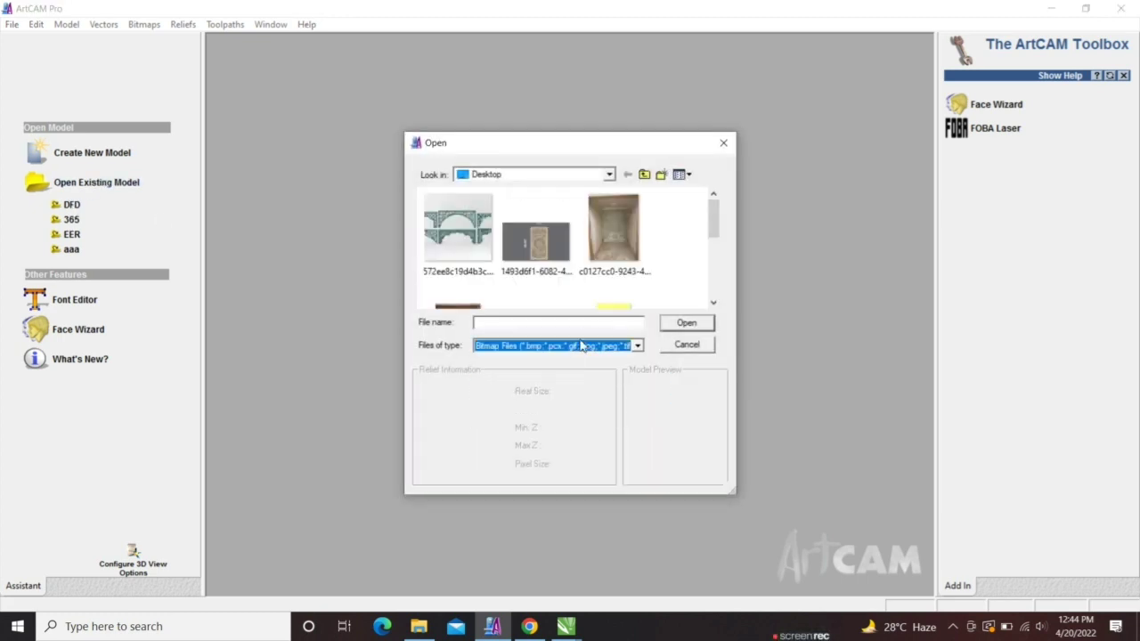
{"action": "left_click", "coordinate": [547, 323]}
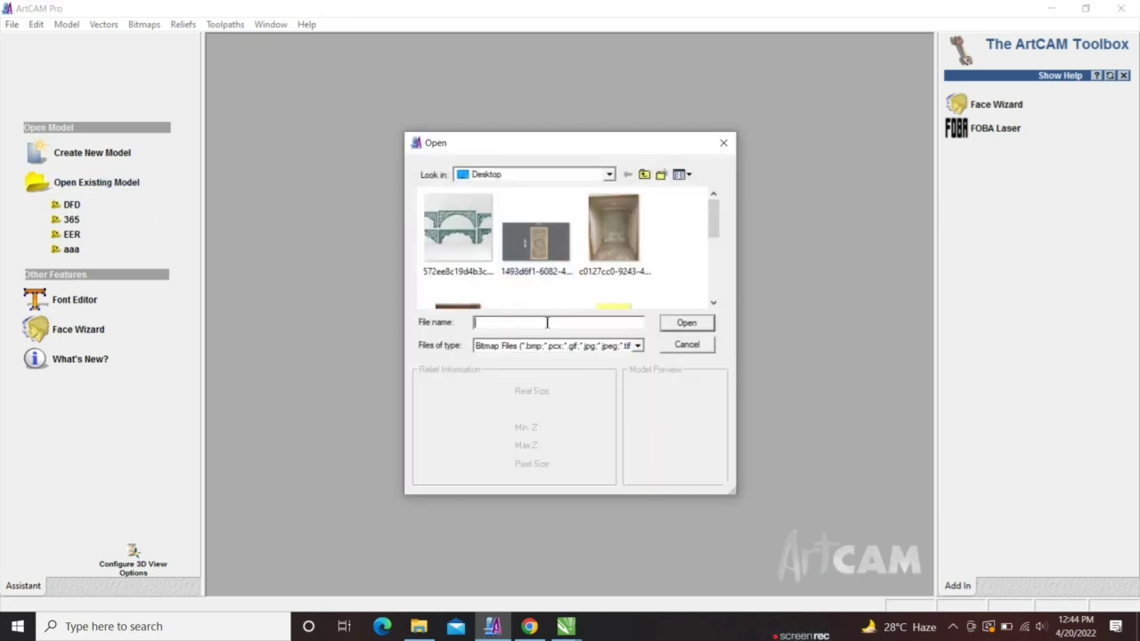
{"action": "left_click", "coordinate": [547, 322]}
{"action": "left_click", "coordinate": [537, 354]}
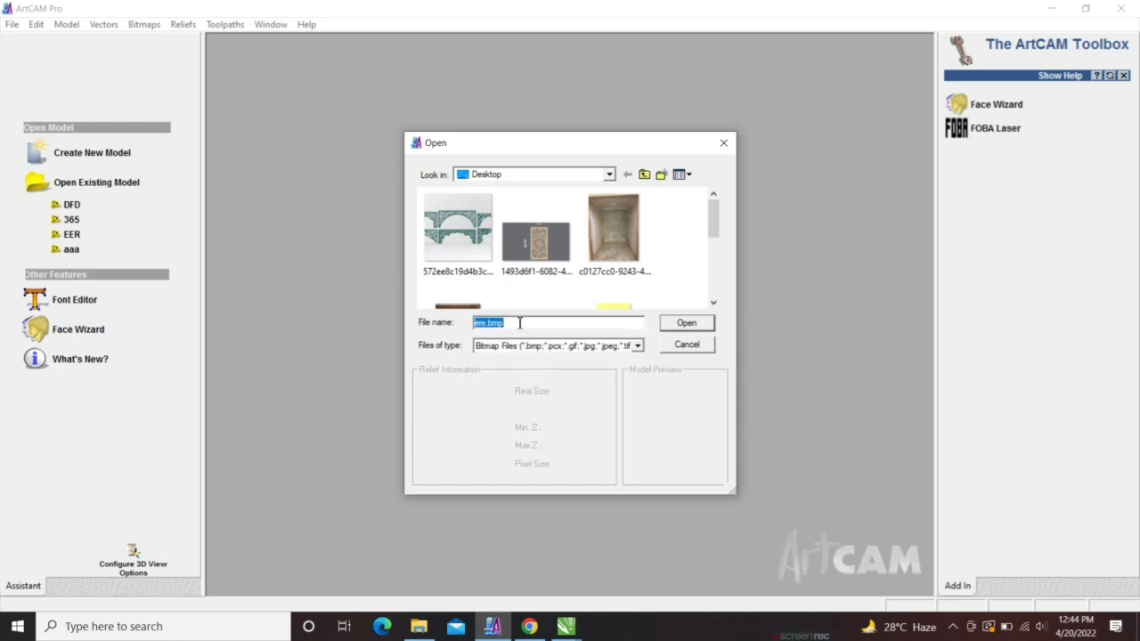
{"action": "scroll", "coordinate": [578, 285], "scroll_direction": "down", "scroll_amount": 1}
{"action": "left_click", "coordinate": [534, 276]}
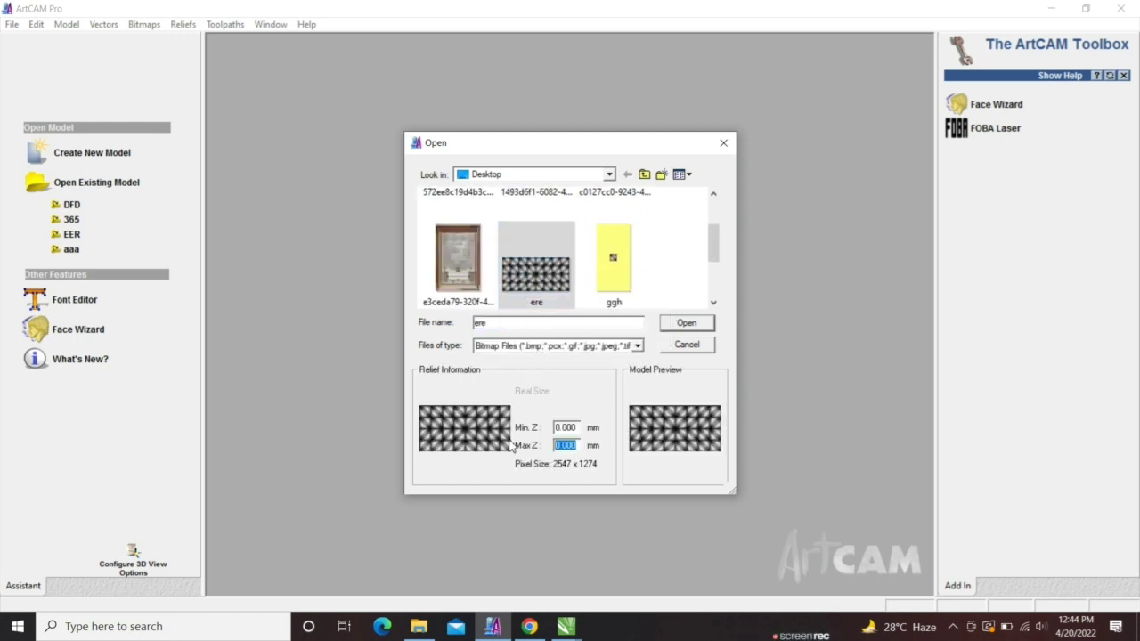
{"action": "left_click", "coordinate": [681, 324]}
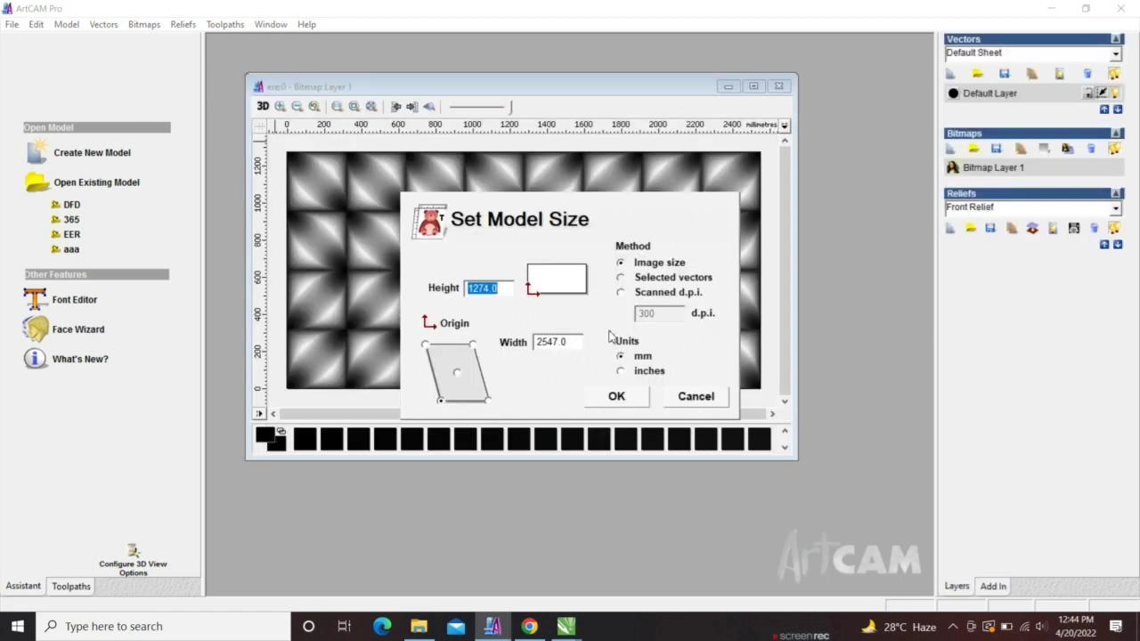
Step: Set the model size units to inches, check the pattern's width in CorelDRAW, and return to ArtCAM Pro
{"action": "left_click", "coordinate": [621, 370]}
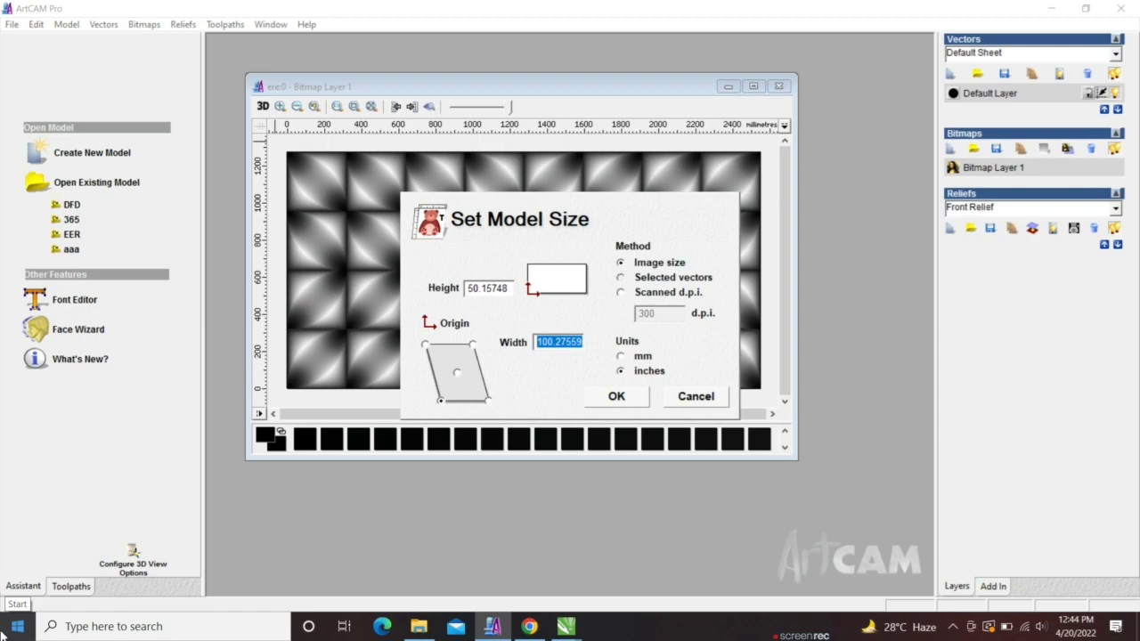
{"action": "left_click", "coordinate": [565, 626]}
{"action": "left_click", "coordinate": [598, 584]}
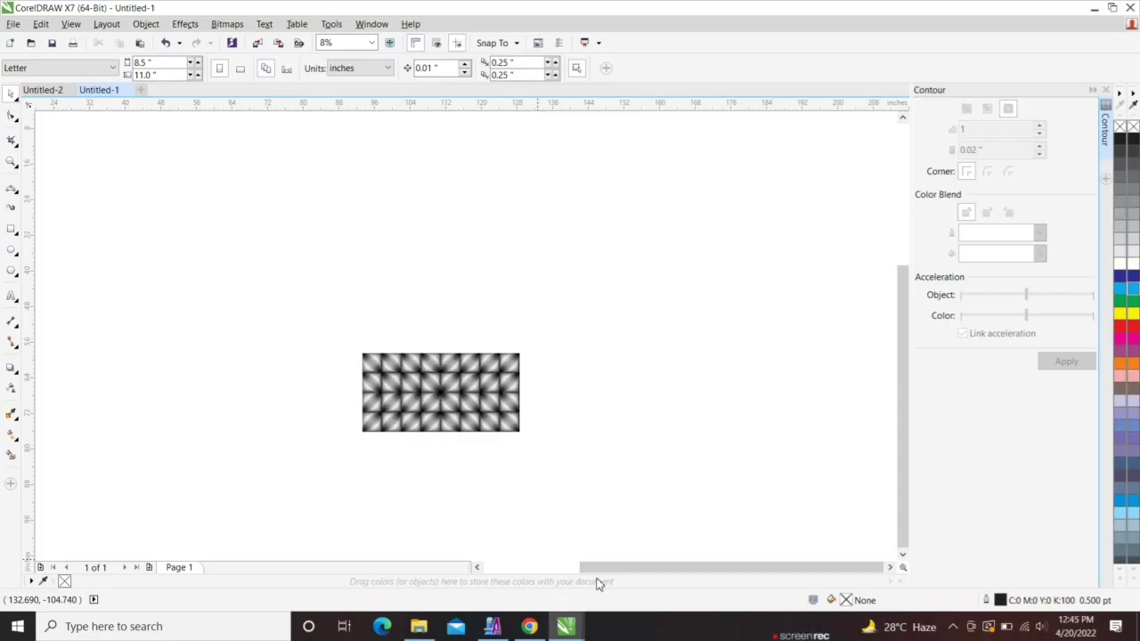
{"action": "left_click_drag", "start_coordinate": [347, 314], "coordinate": [557, 474]}
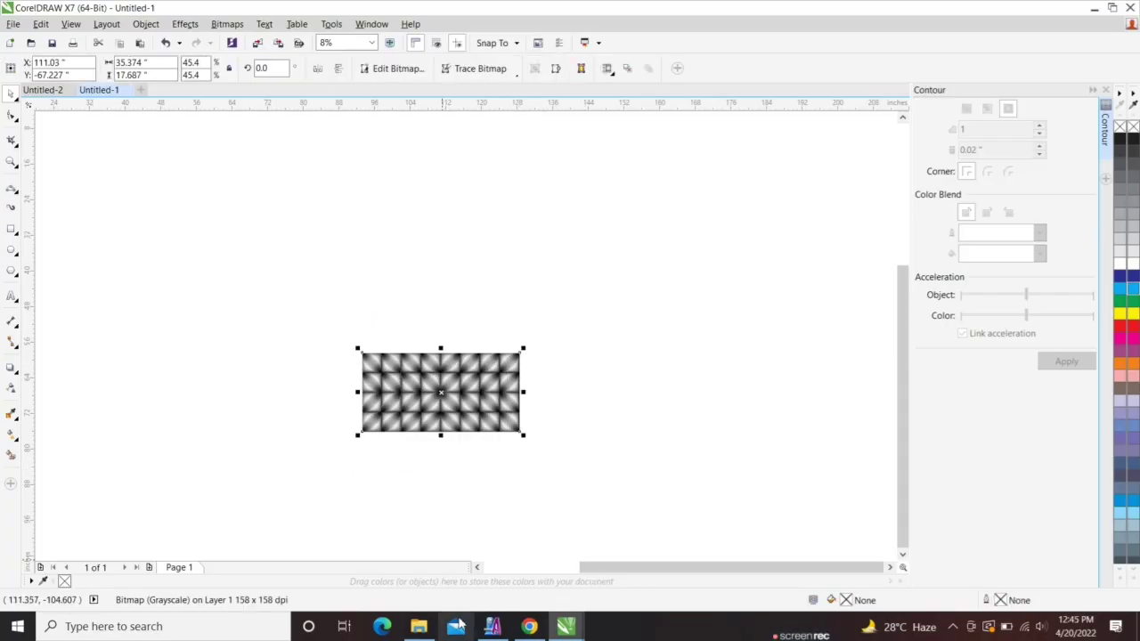
{"action": "left_click", "coordinate": [492, 626]}
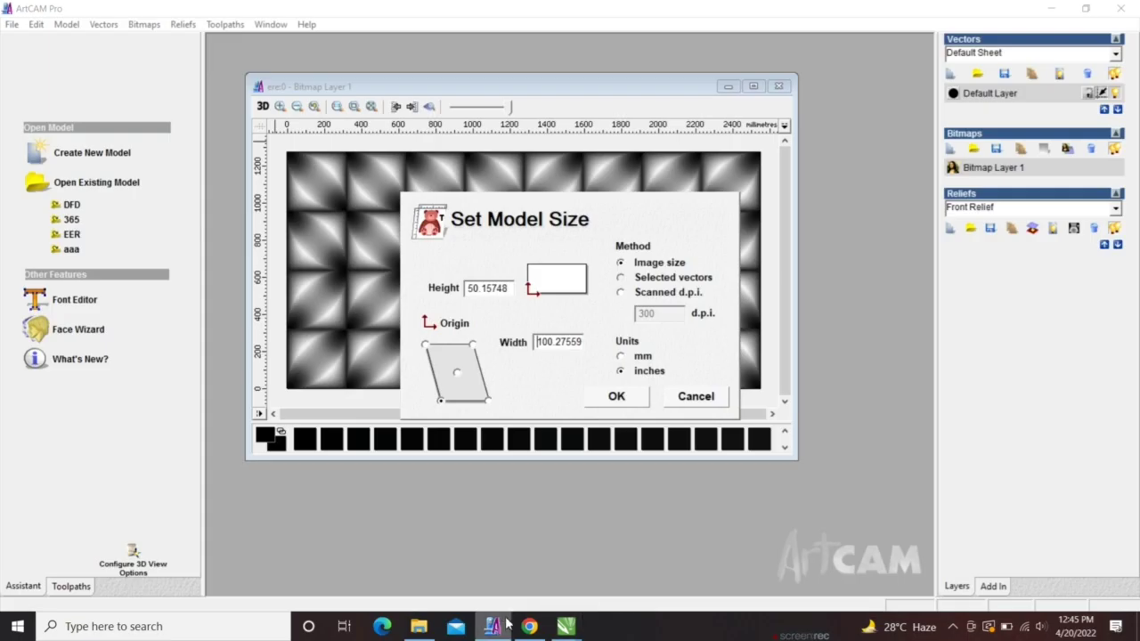
Step: Set the model width to 35.374 inches
{"action": "left_click", "coordinate": [583, 344]}
{"action": "key", "text": "BackSpace"}
{"action": "key", "text": "BackSpace"}
{"action": "key", "text": "BackSpace"}
{"action": "key", "text": "BackSpace"}
{"action": "key", "text": "BackSpace"}
{"action": "key", "text": "BackSpace"}
{"action": "key", "text": "BackSpace"}
{"action": "key", "text": "BackSpace"}
{"action": "key", "text": "BackSpace"}
{"action": "type", "text": "35.374"}
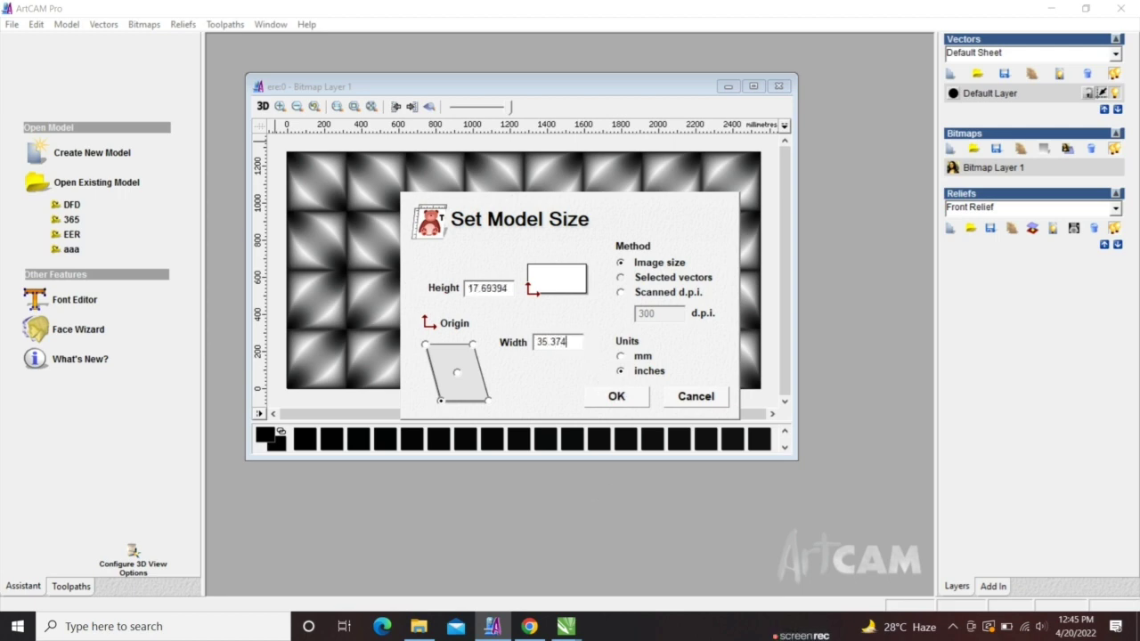
Step: Change the model size units to mm, accept the size and maximize the model window
{"action": "left_click", "coordinate": [622, 356]}
{"action": "left_click", "coordinate": [616, 396]}
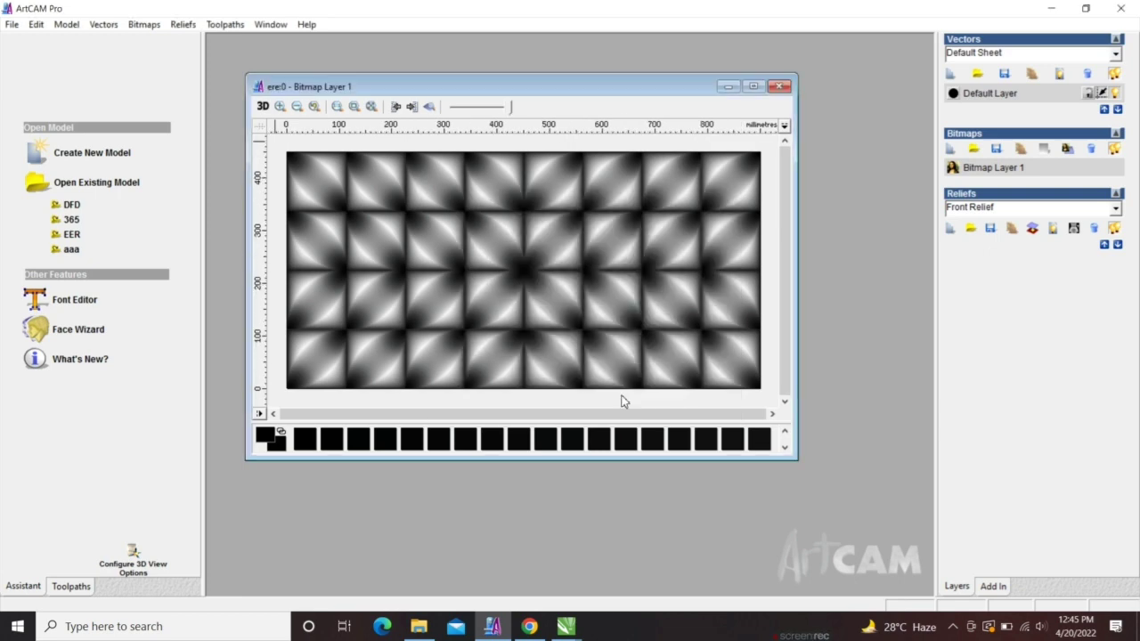
{"action": "left_click", "coordinate": [754, 88]}
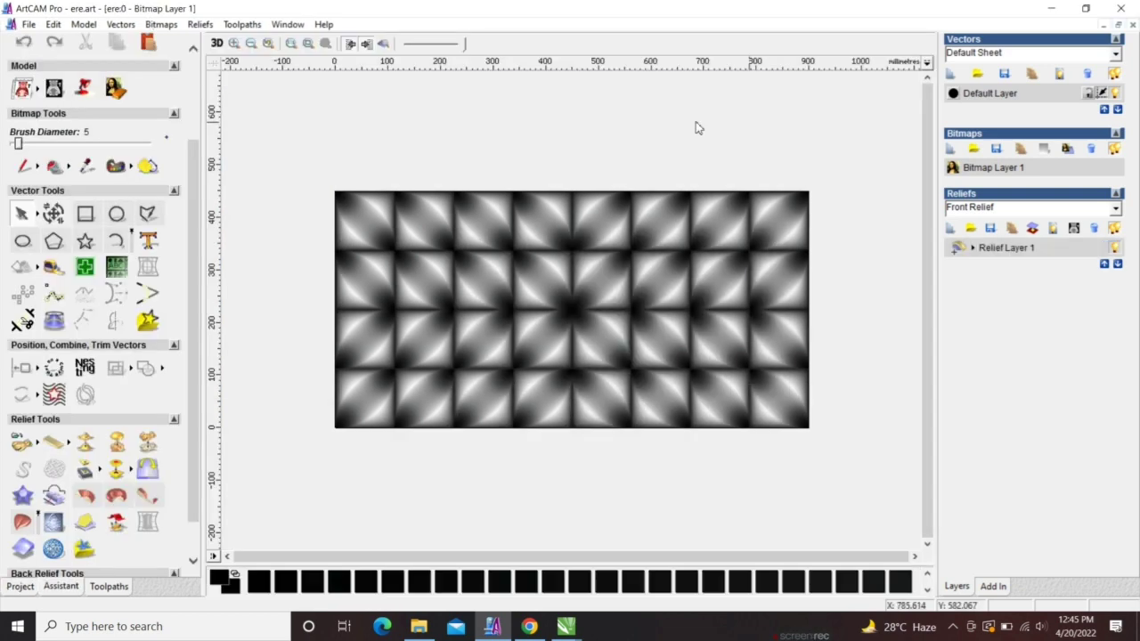
Step: Show the tiled panel relief in the 3D view and examine its surface and tile joints up close
{"action": "left_click", "coordinate": [217, 43]}
{"action": "left_click_drag", "start_coordinate": [605, 274], "coordinate": [671, 369]}
{"action": "scroll", "coordinate": [472, 358], "scroll_direction": "up", "scroll_amount": 2}
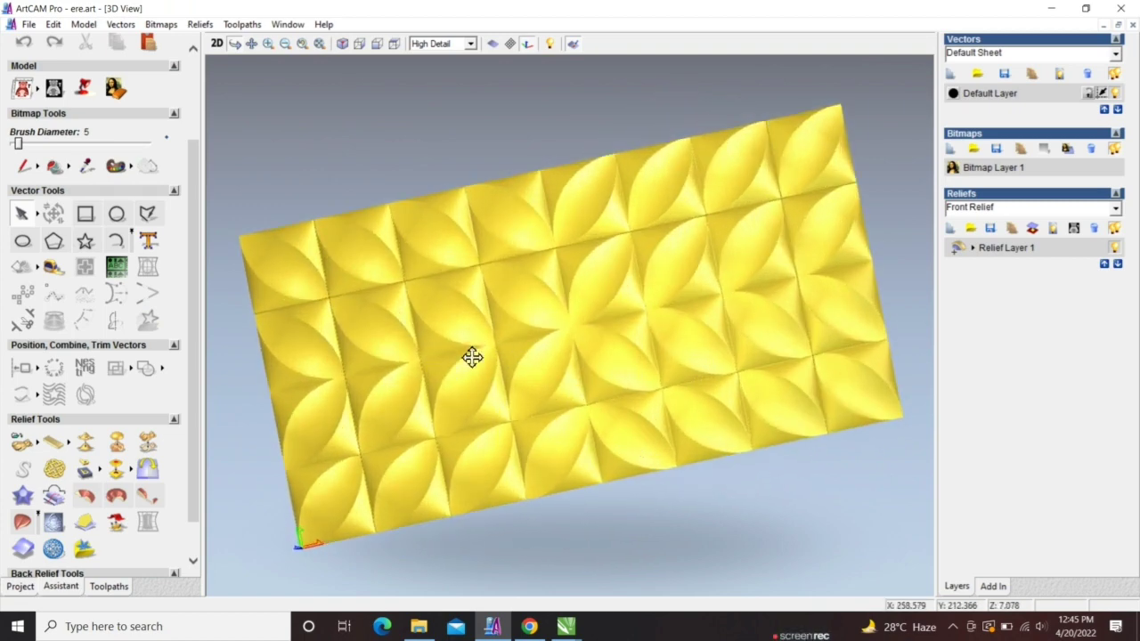
{"action": "scroll", "coordinate": [570, 363], "scroll_direction": "up", "scroll_amount": 3}
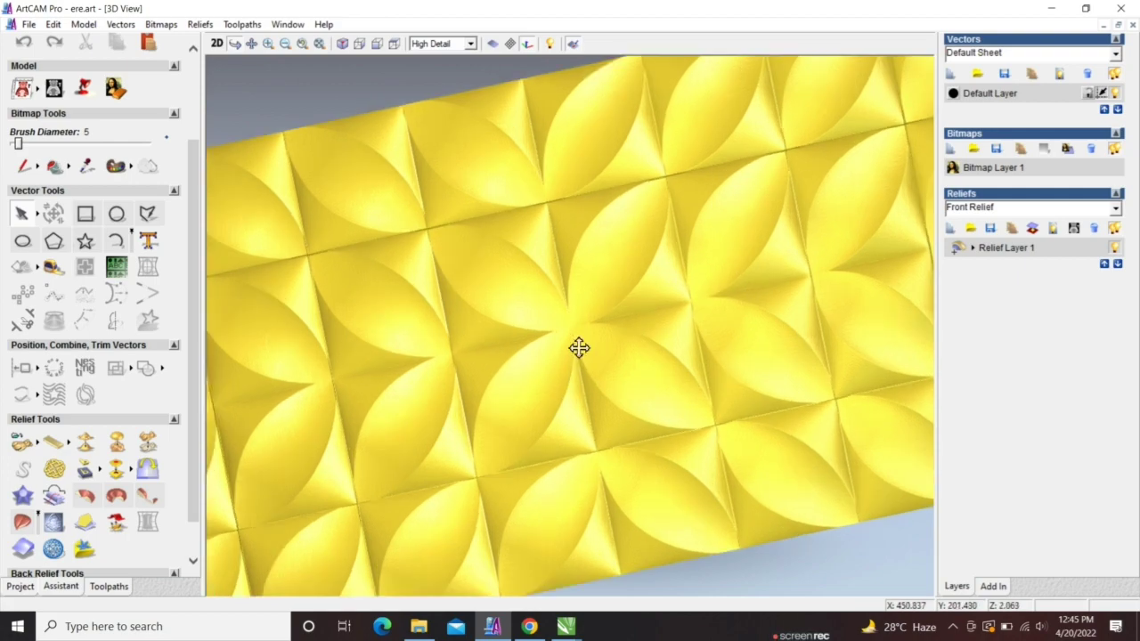
{"action": "scroll", "coordinate": [578, 347], "scroll_direction": "up", "scroll_amount": 5}
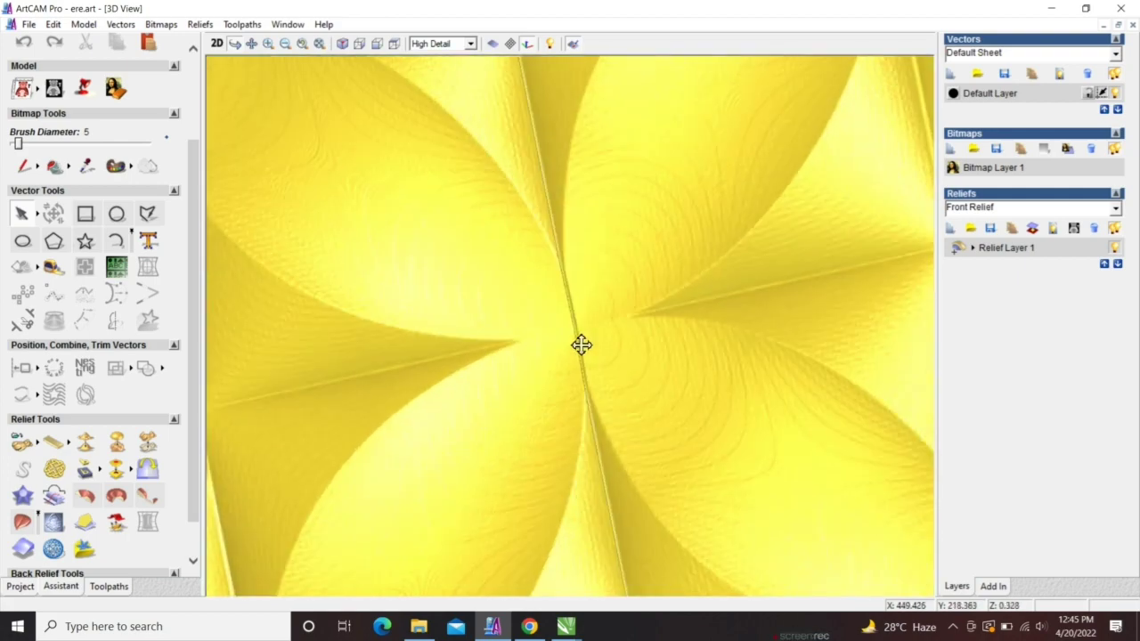
{"action": "scroll", "coordinate": [581, 344], "scroll_direction": "down", "scroll_amount": 5}
{"action": "left_click_drag", "start_coordinate": [580, 344], "coordinate": [711, 400]}
Step: Smooth the relief over the whole layer with 2 smoothing passes and close the smoothing settings
{"action": "left_click", "coordinate": [85, 443]}
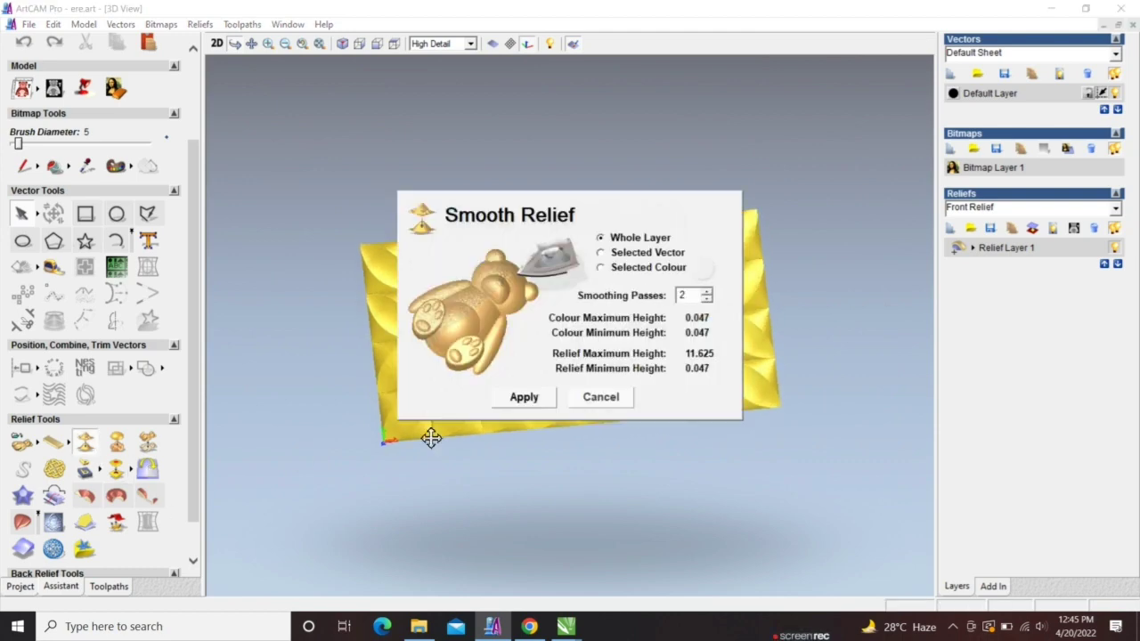
{"action": "left_click", "coordinate": [534, 398]}
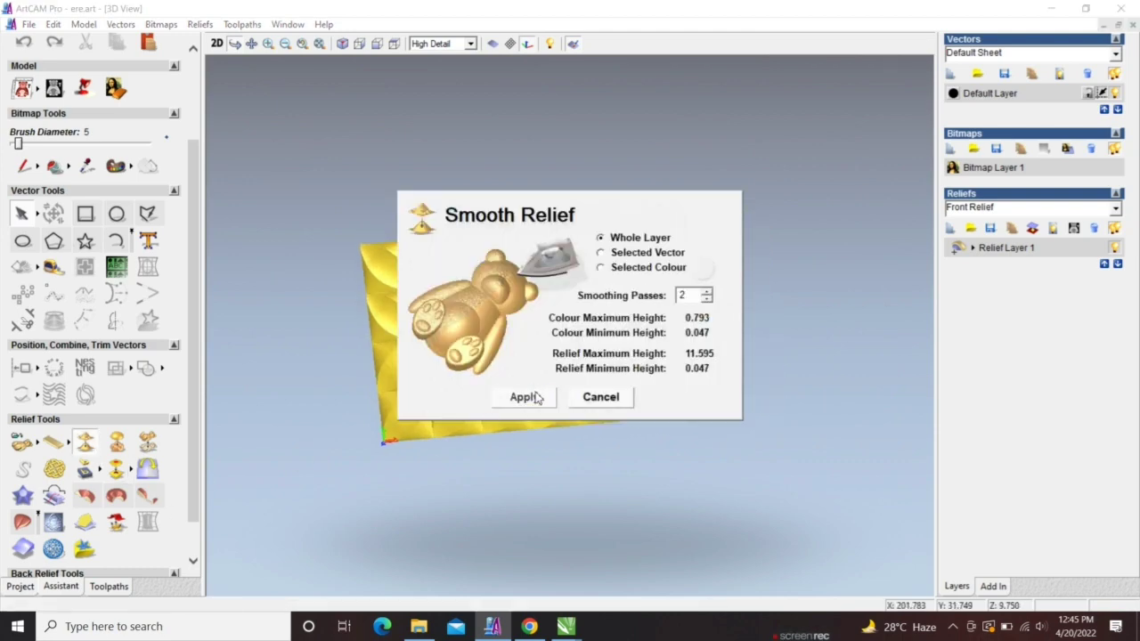
{"action": "left_click", "coordinate": [583, 402]}
{"action": "mouse_move", "coordinate": [574, 444]}
{"action": "left_mouse_down"}
{"action": "mouse_move", "coordinate": [570, 346]}
{"action": "mouse_move", "coordinate": [590, 390]}
{"action": "left_mouse_up"}
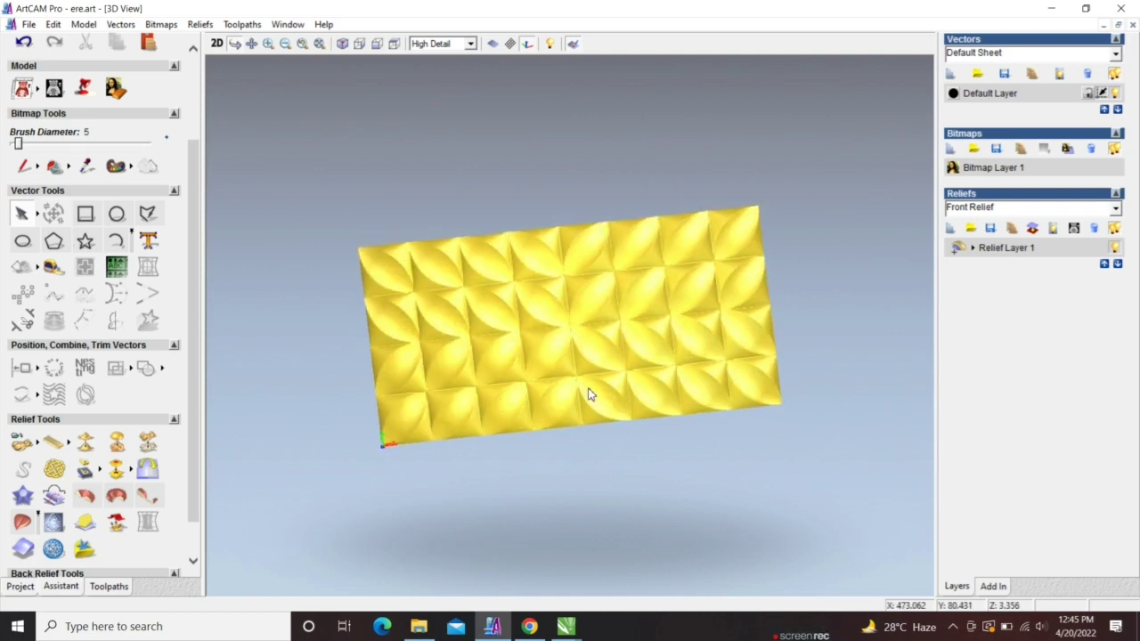